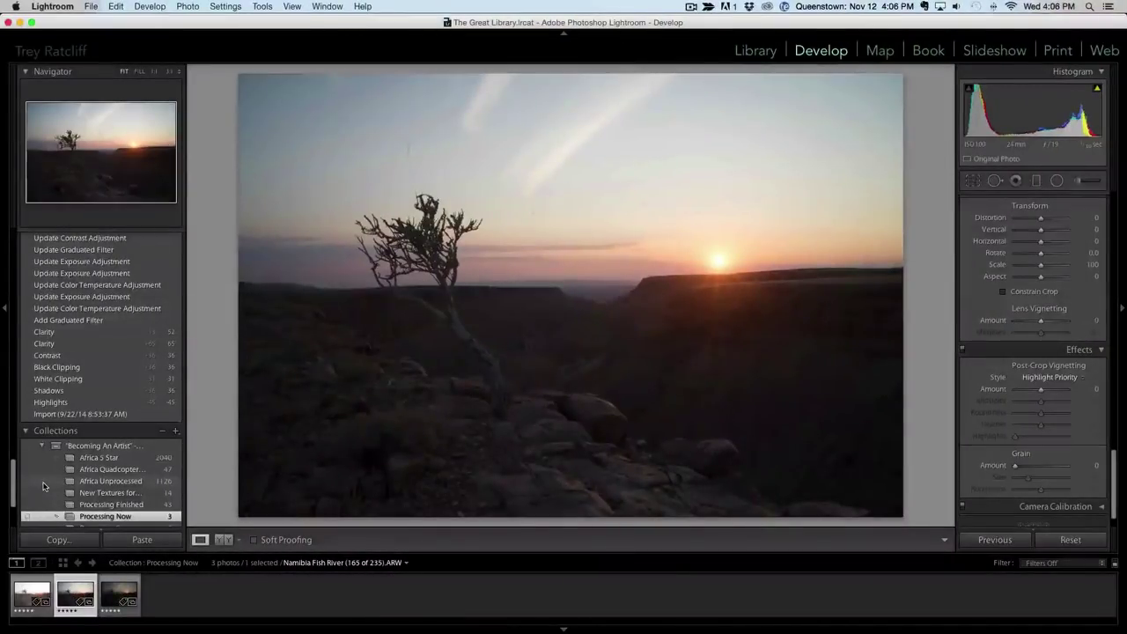
# Step: Open the bracketed photos of the Processing Now collection enlarged in the Library and compare the three exposures
pyautogui.press('g')
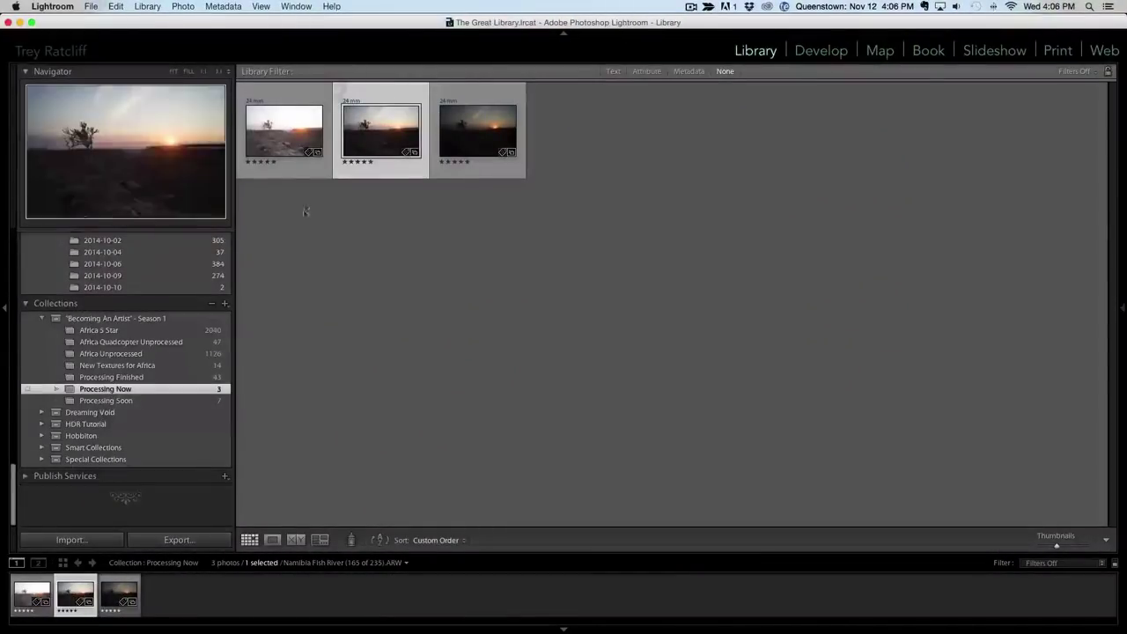
pyautogui.doubleClick(284, 131)
pyautogui.press('Right')
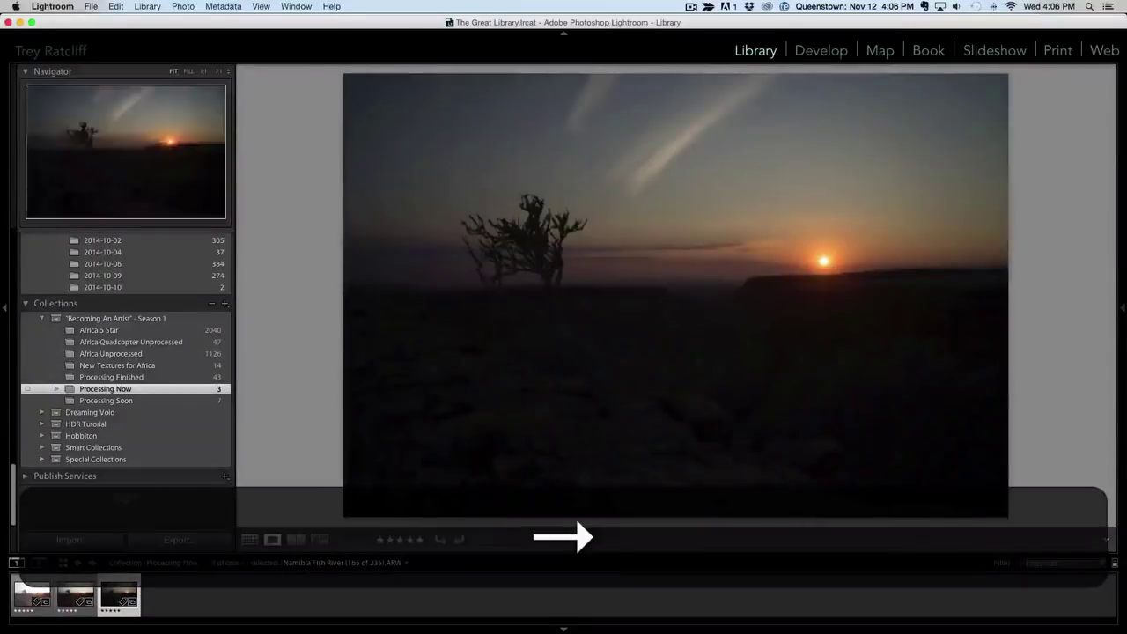
pyautogui.press('Left')
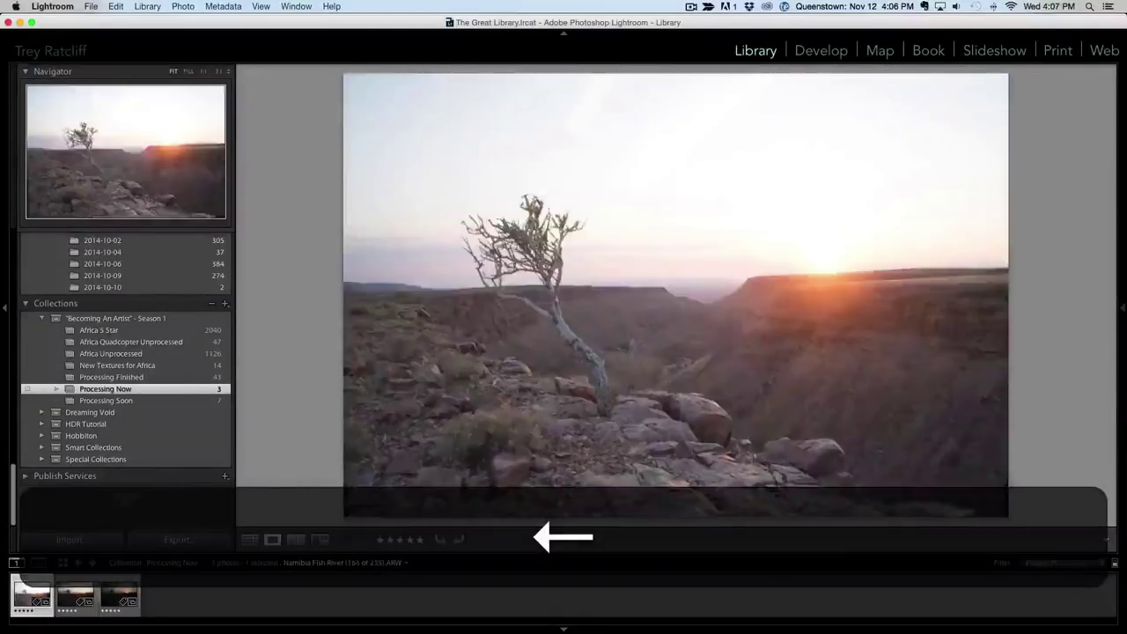
pyautogui.press('Right')
pyautogui.press('Right')
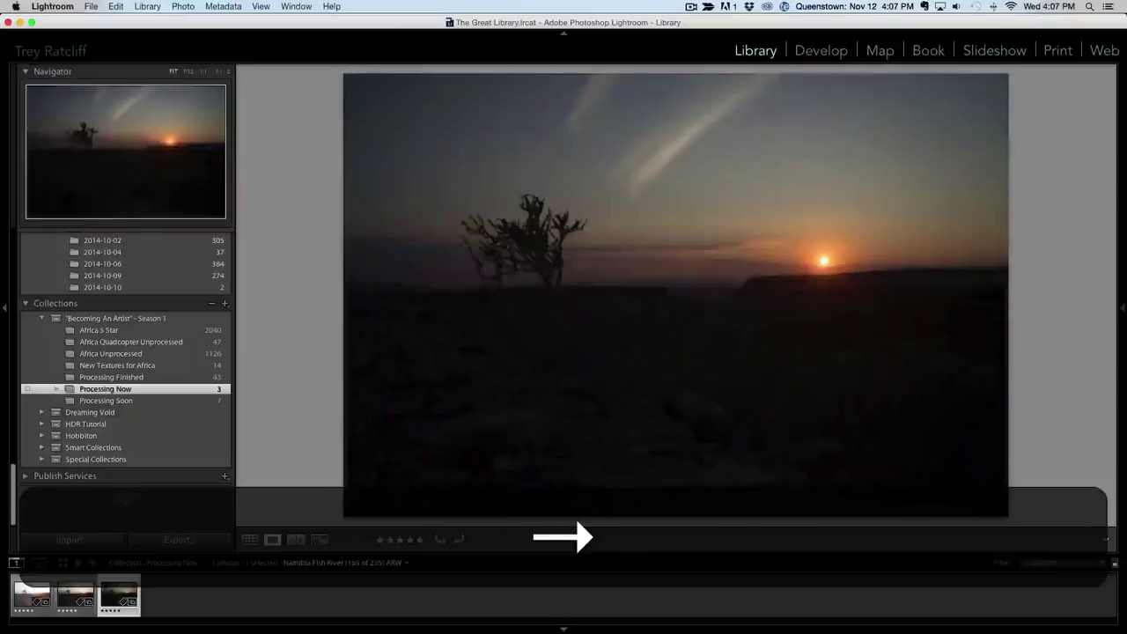
pyautogui.press('Left')
pyautogui.press('Left')
pyautogui.press('Right')
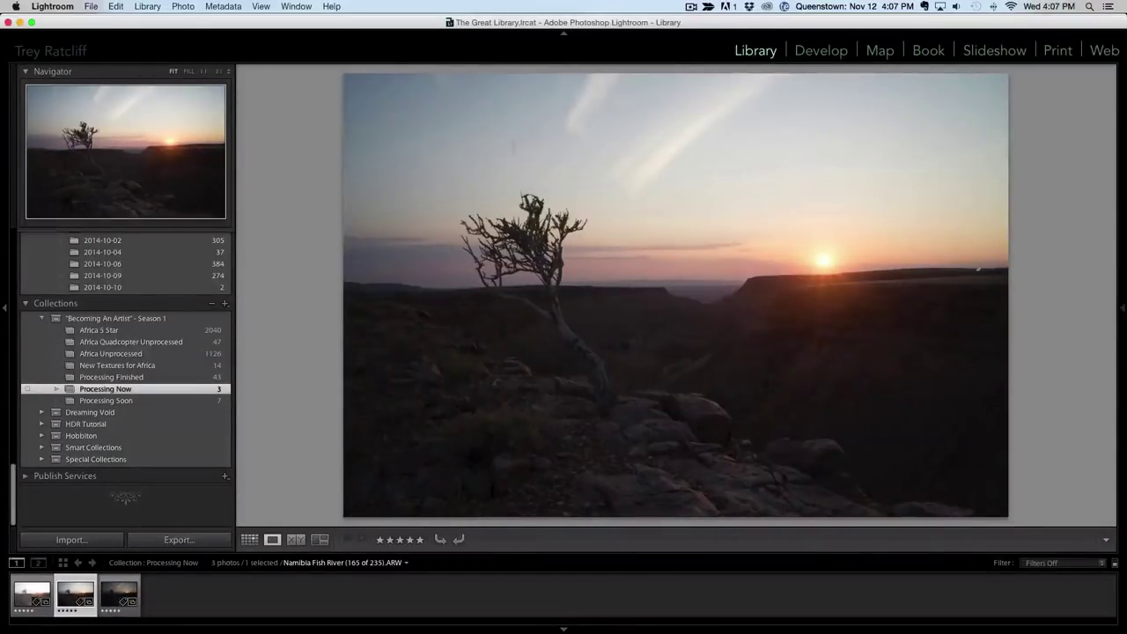
# Step: Show the photo information beside the image and flip repeatedly through the bright, medium and dark exposures
pyautogui.press('Tab')
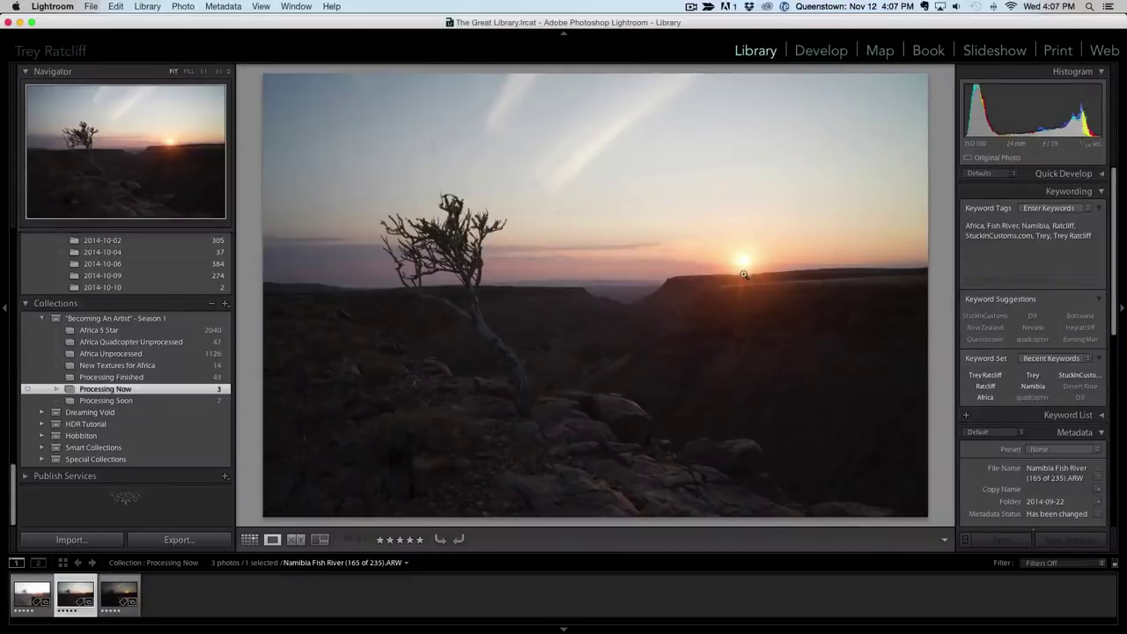
pyautogui.press('Right')
pyautogui.press('Left')
pyautogui.press('Left')
pyautogui.press('Right')
pyautogui.press('Right')
pyautogui.press('Left')
pyautogui.press('Left')
pyautogui.press('Right')
pyautogui.press('Right')
pyautogui.press('Left')
pyautogui.press('Left')
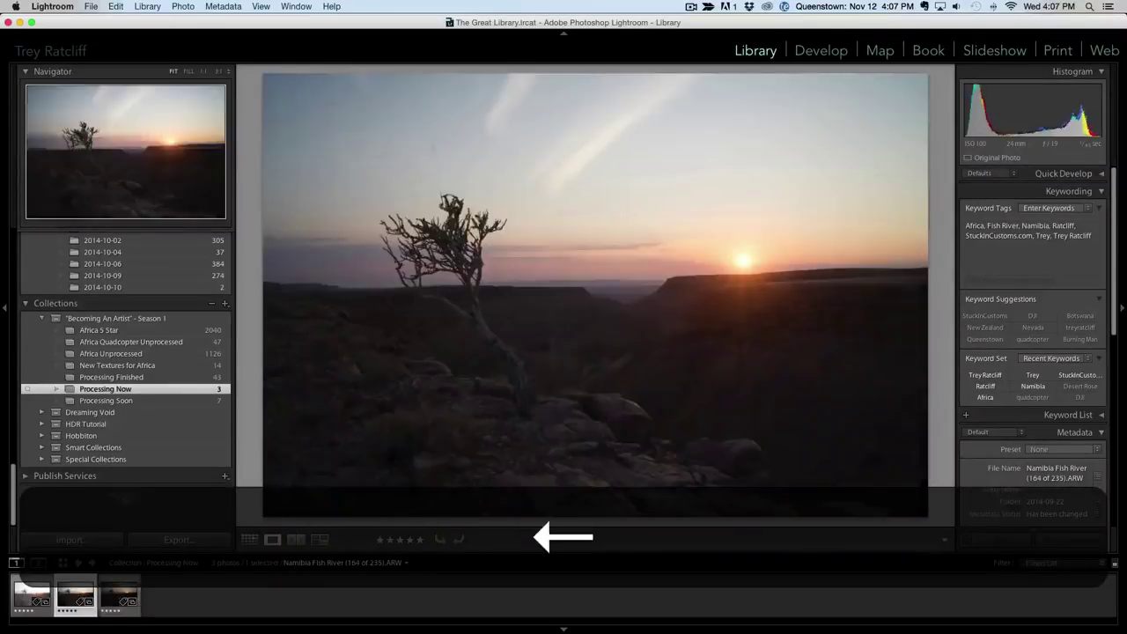
# Step: Select all three bracketed exposures and send them to Photomatix Pro
pyautogui.press('Up')
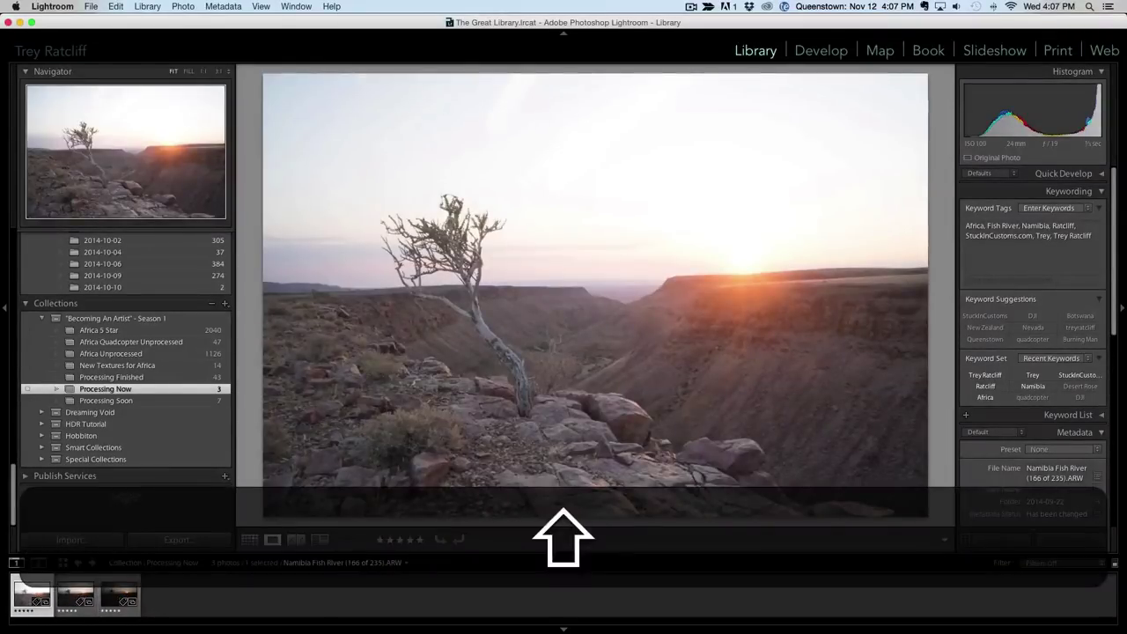
pyautogui.hotkey('shift', 'Right')
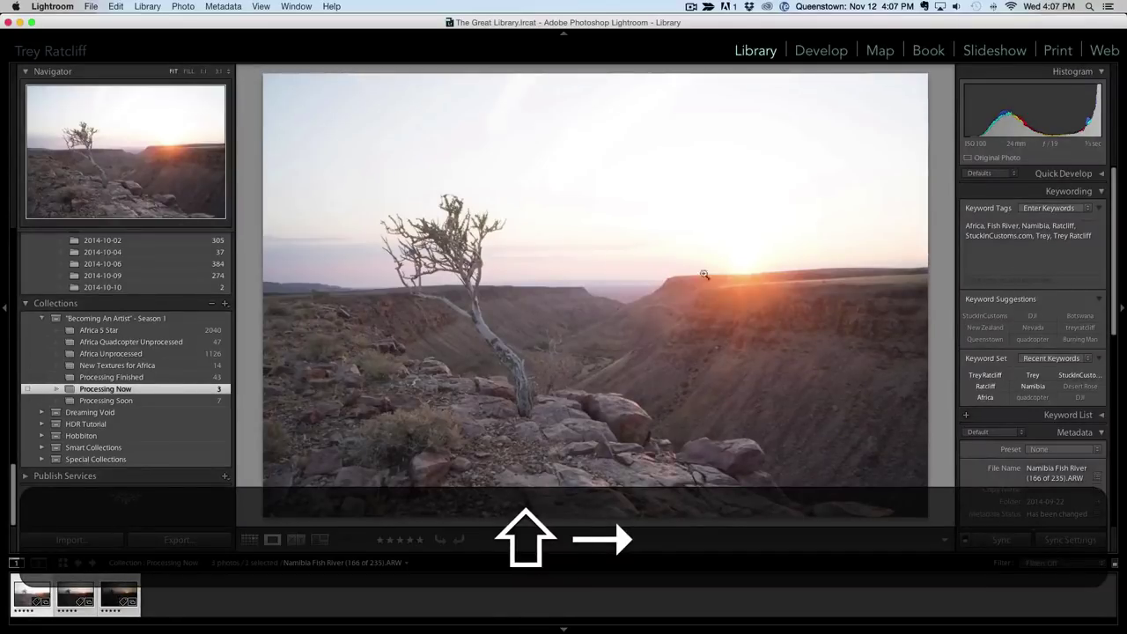
pyautogui.hotkey('shift', 'Right')
pyautogui.moveTo(74, 597); pyautogui.dragTo(175, 622)
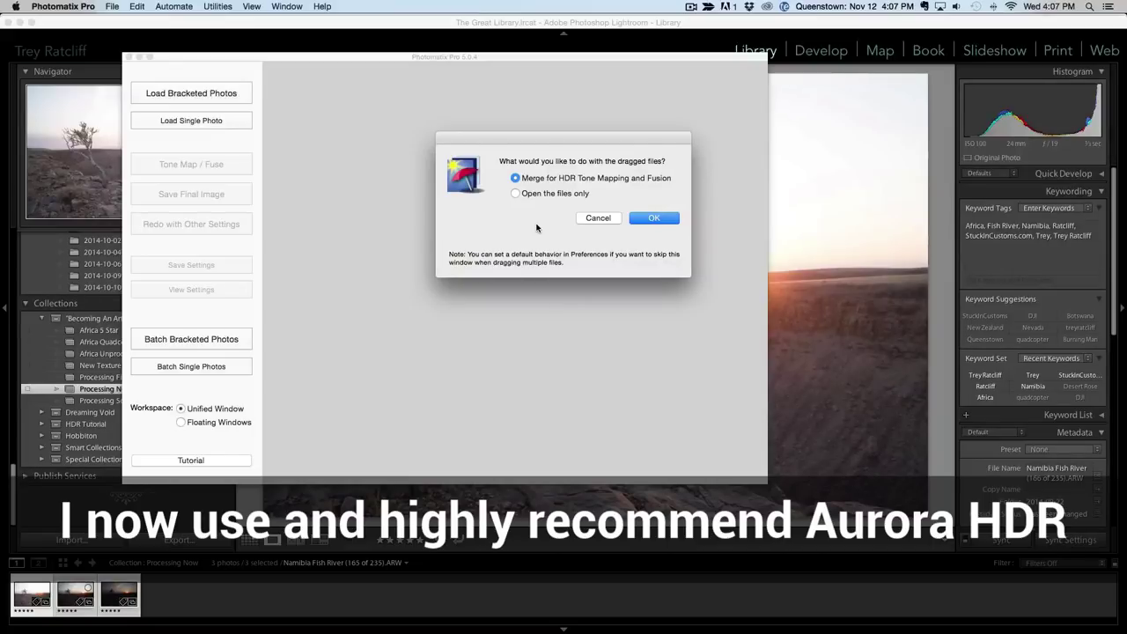
# Step: Choose to merge the dragged files for HDR tone mapping and fusion, and accept the three Namibia Fish River photos
pyautogui.moveTo(543, 143); pyautogui.dragTo(477, 156)
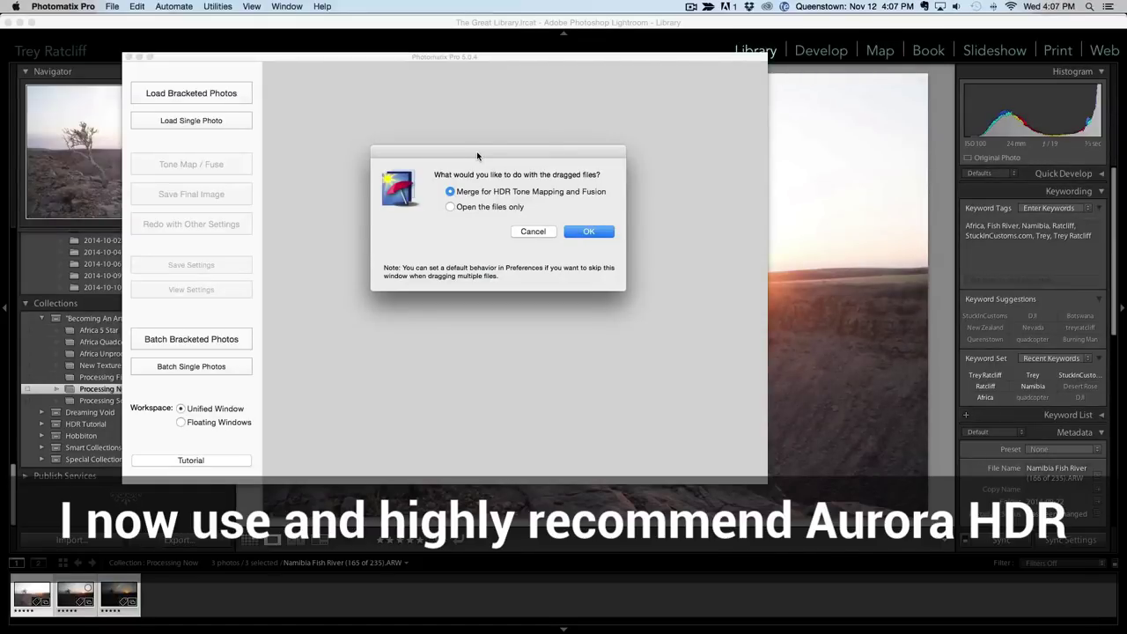
pyautogui.moveTo(477, 150); pyautogui.dragTo(447, 157)
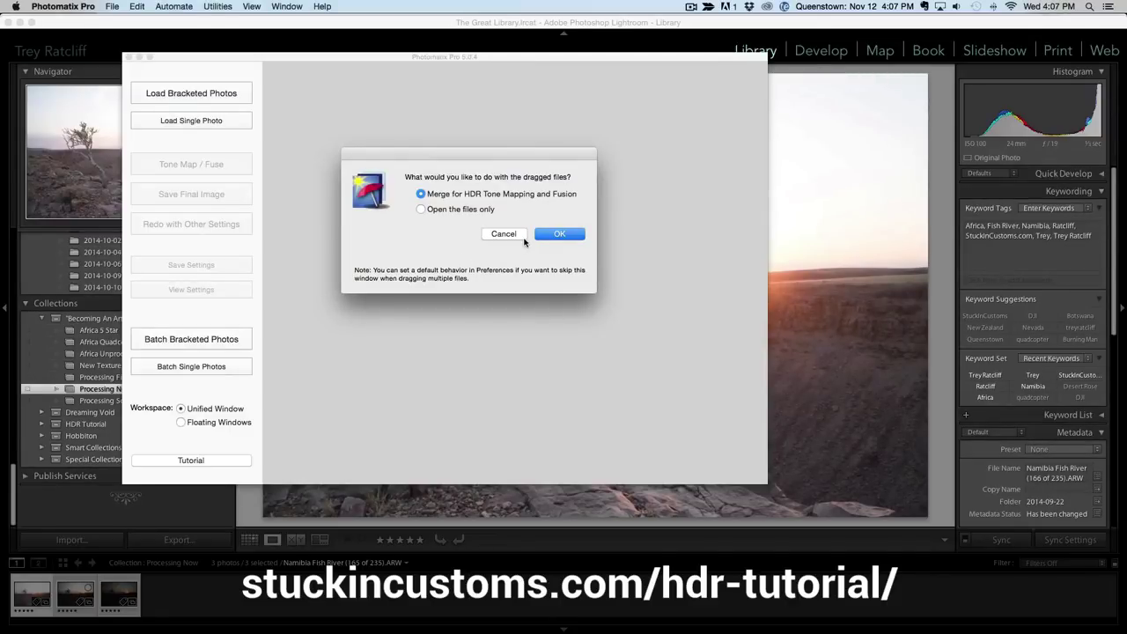
pyautogui.click(557, 236)
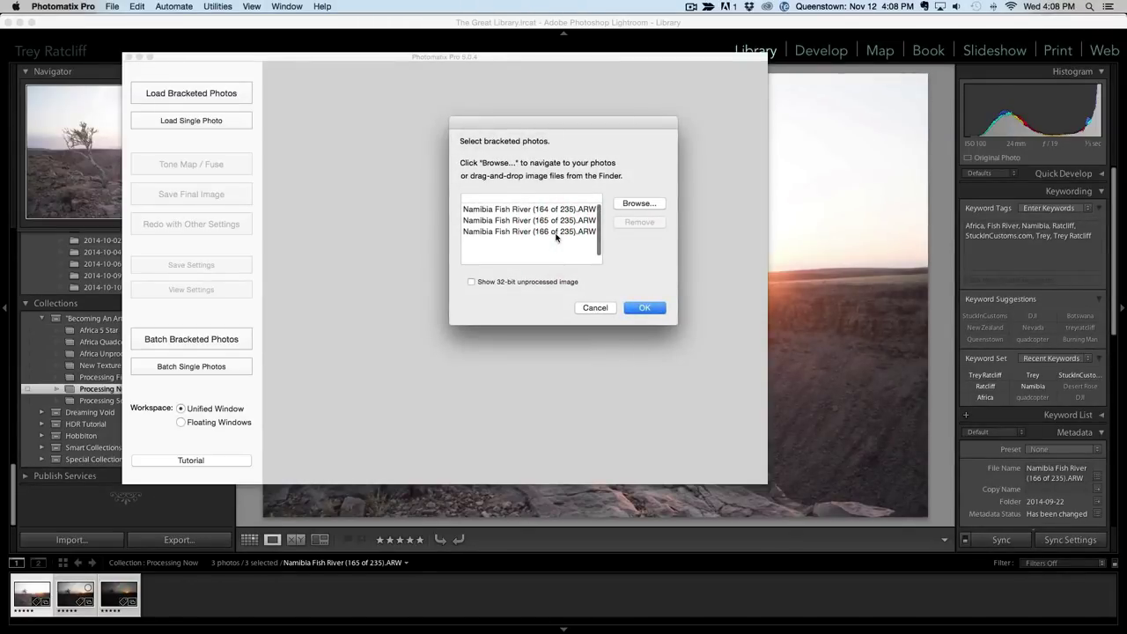
pyautogui.click(644, 309)
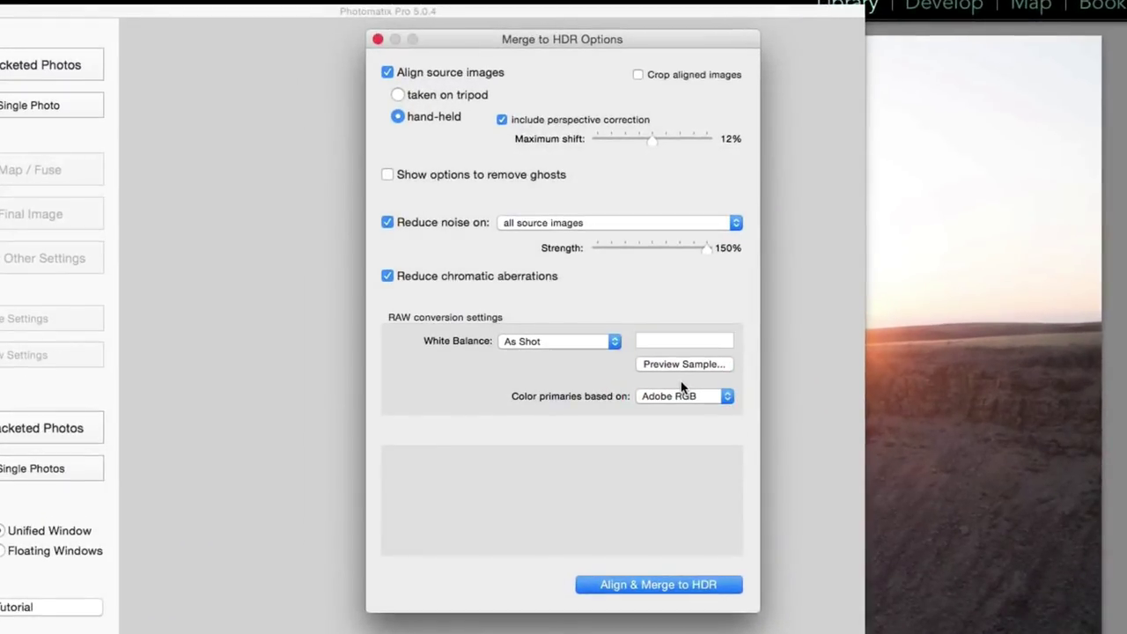
# Step: Set source alignment to taken on tripod, turn off noise reduction, and align and merge the photos to HDR
pyautogui.click(408, 97)
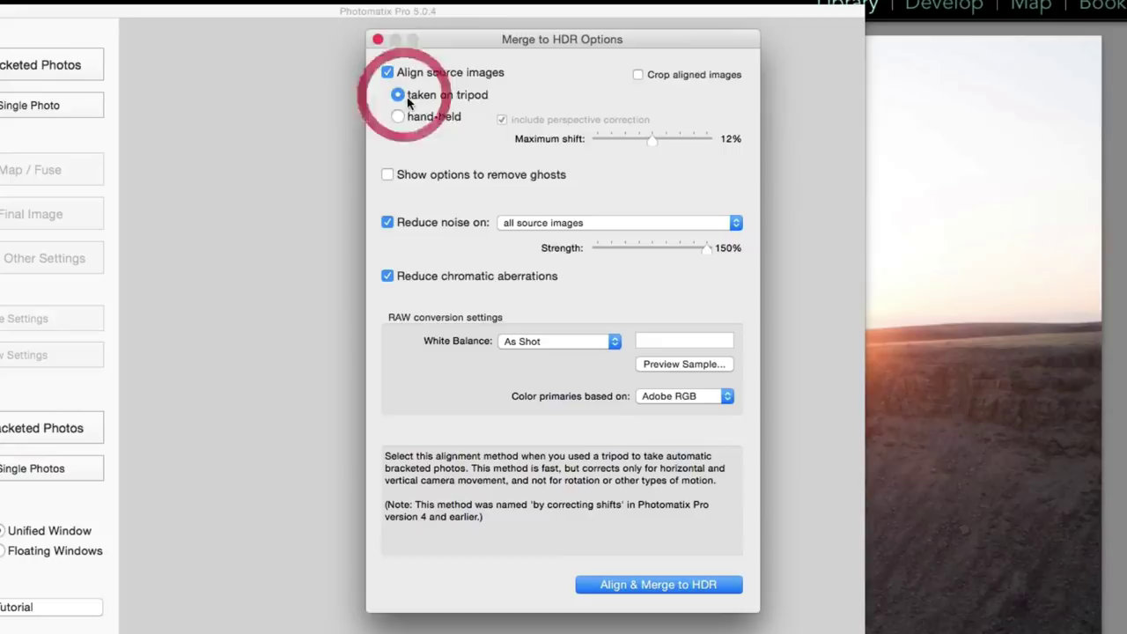
pyautogui.click(387, 222)
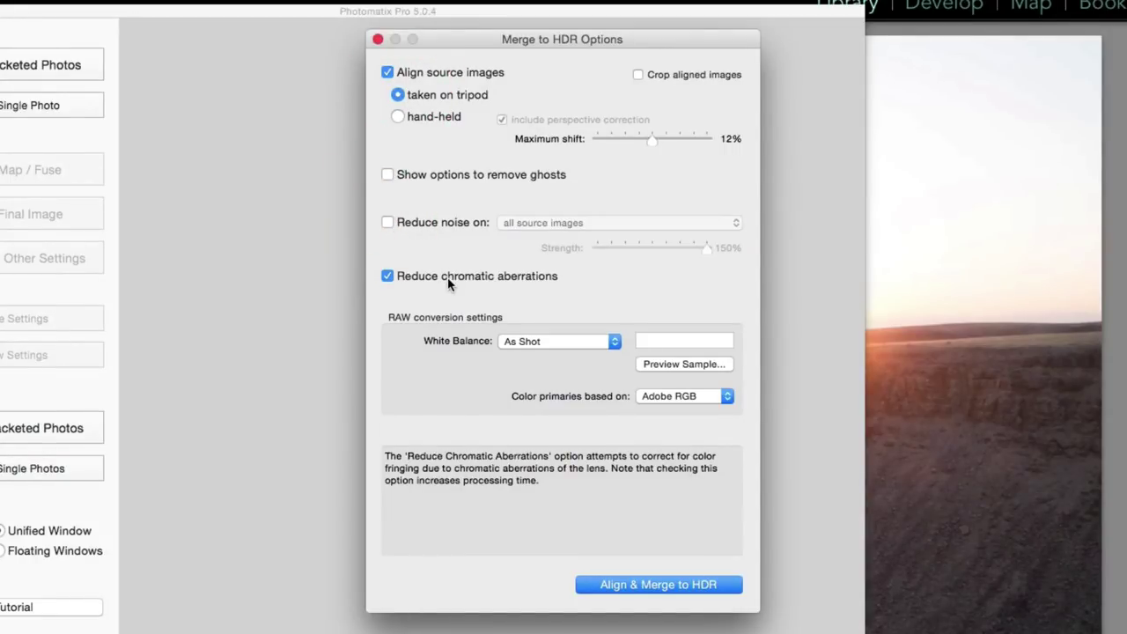
pyautogui.click(621, 585)
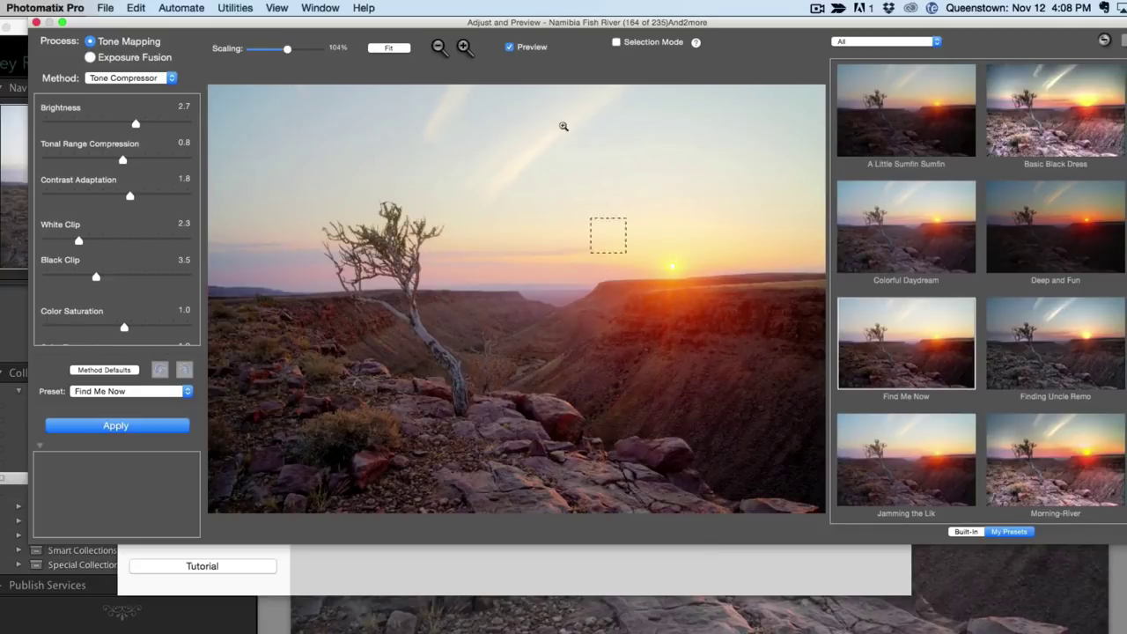
# Step: Try the Deep and Fun, Colorful Daydream, Find Me Now and Finding Uncle Remo presets on the merged image
pyautogui.moveTo(623, 23); pyautogui.dragTo(597, 54)
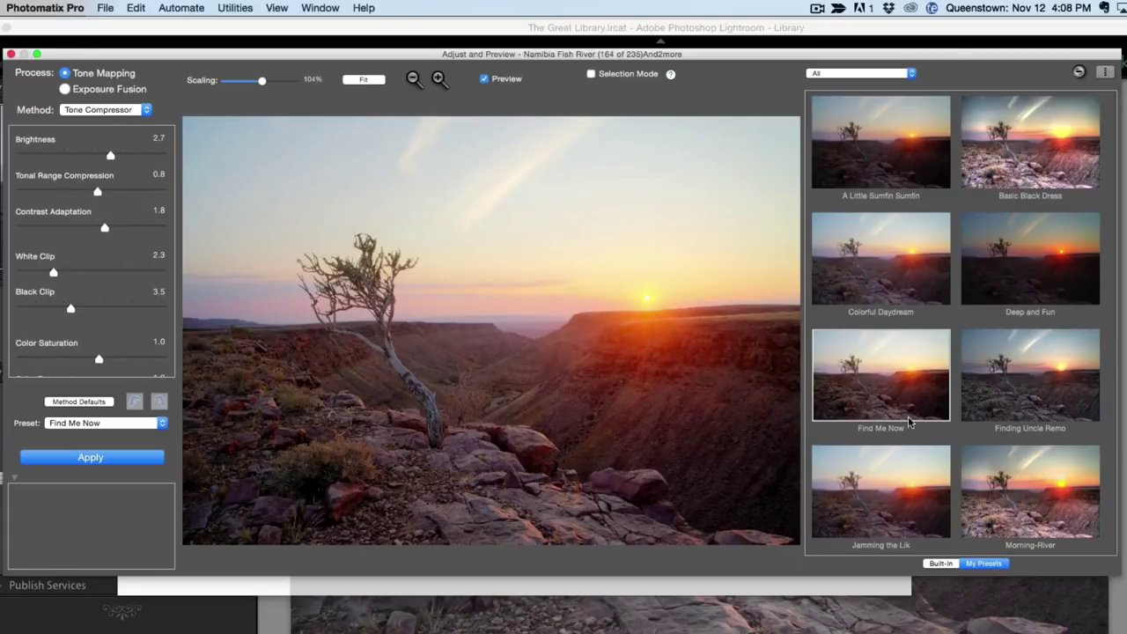
pyautogui.click(1016, 277)
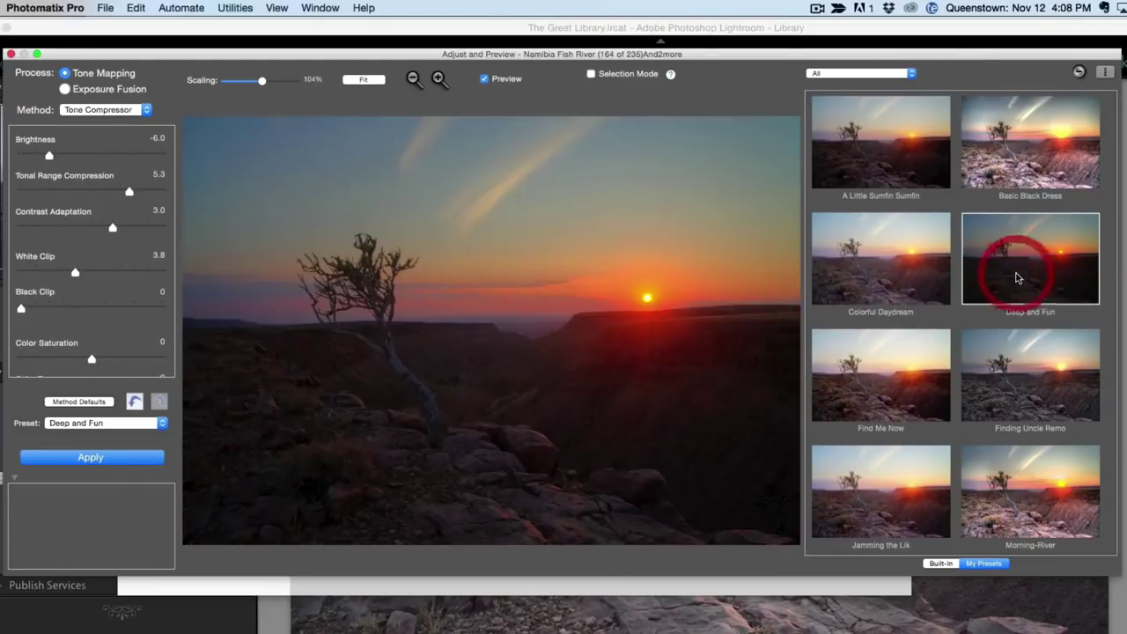
pyautogui.click(886, 272)
pyautogui.click(887, 389)
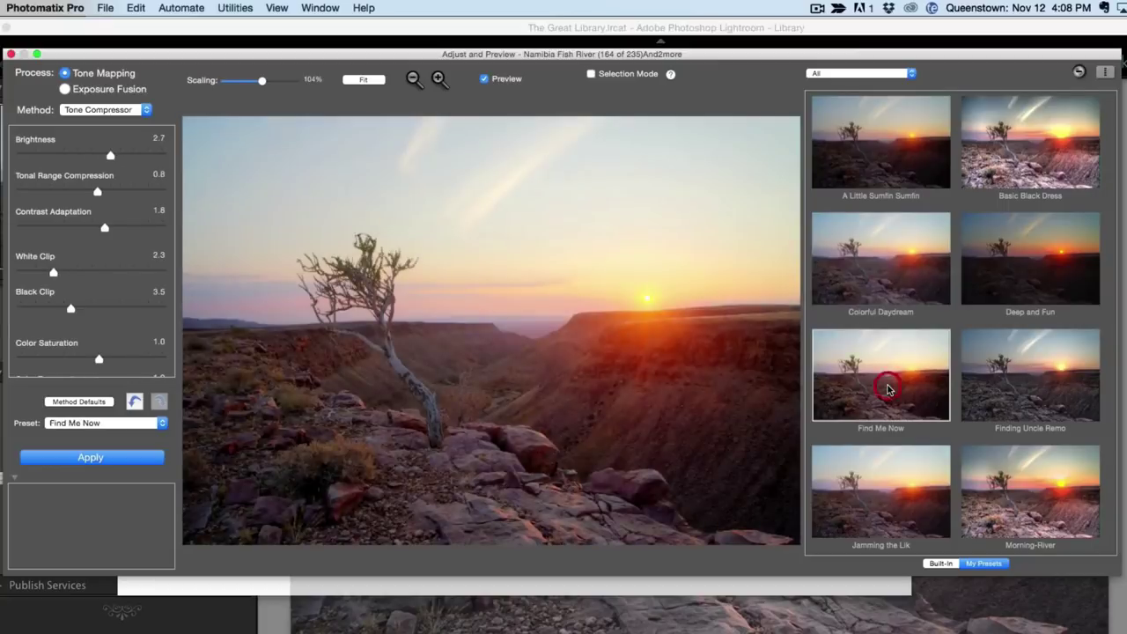
pyautogui.click(1021, 385)
# Step: Try the Jamming the Lik, Morning-River, New - A Day for Painting and New - A Kingdom of Light presets
pyautogui.scroll(-3, 944, 392)
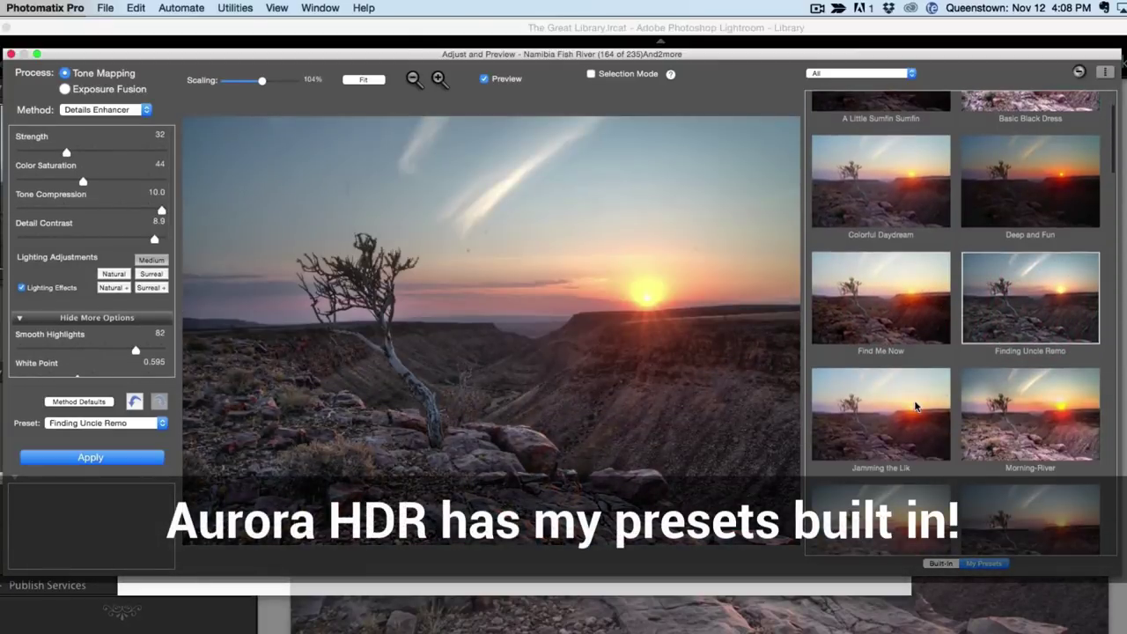
pyautogui.click(918, 415)
pyautogui.click(1031, 418)
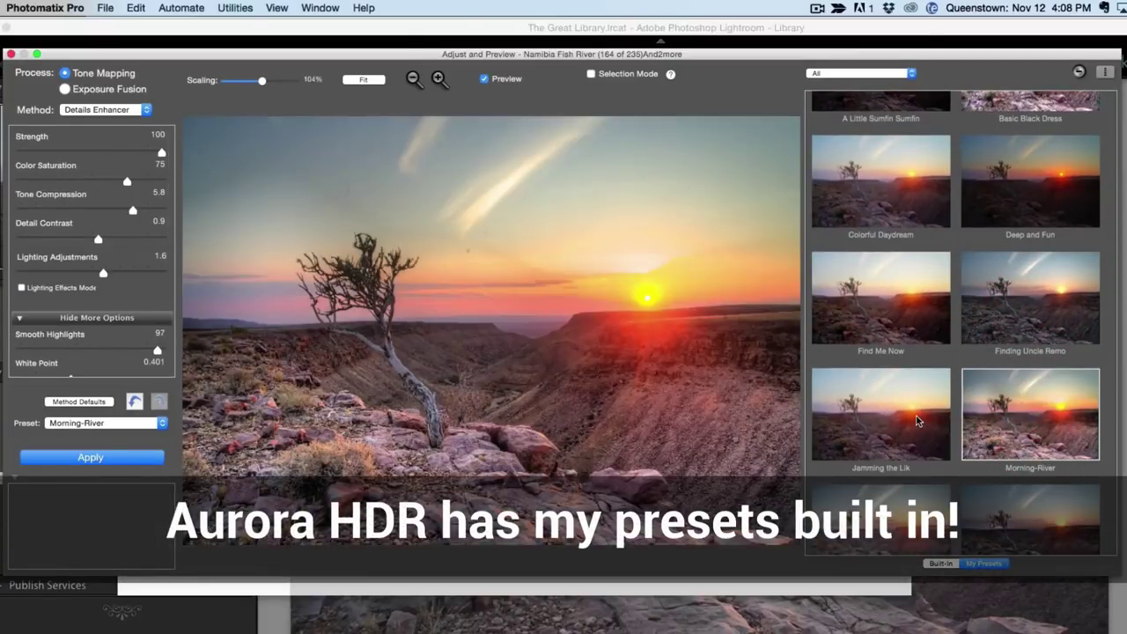
pyautogui.click(921, 421)
pyautogui.scroll(-3, 916, 414)
pyautogui.click(899, 337)
pyautogui.click(1008, 346)
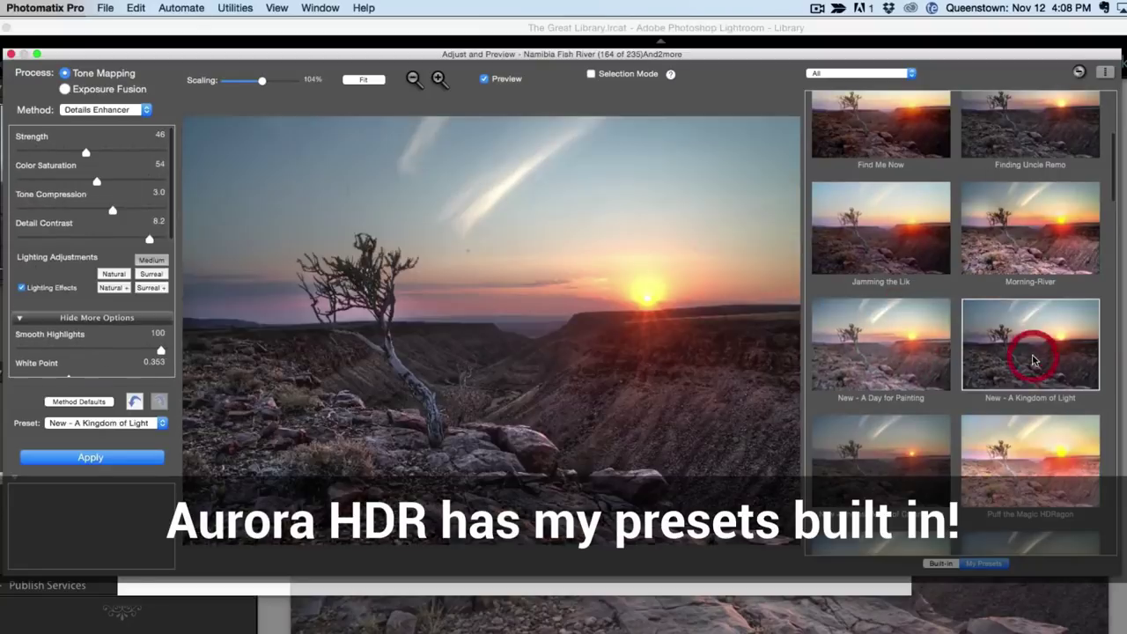
# Step: Try the Puff the Magic HDRagon, New - Endless Miles of Creamy Sky, Quaint Hobbit Holes and Remember When We Used To Do Drugs presets
pyautogui.scroll(-1, 1008, 352)
pyautogui.click(1024, 403)
pyautogui.click(894, 433)
pyautogui.scroll(-2, 894, 440)
pyautogui.click(896, 464)
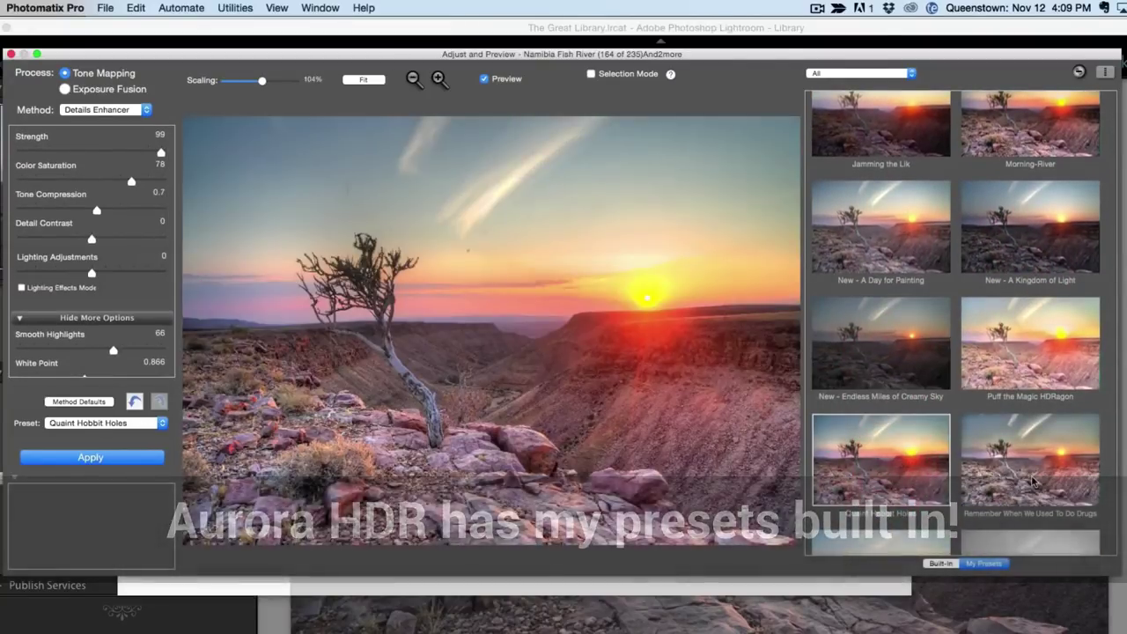
pyautogui.click(1027, 469)
# Step: Use the Under the Green Sea preset for the image and look through the remaining presets
pyautogui.scroll(-3, 1031, 475)
pyautogui.click(870, 429)
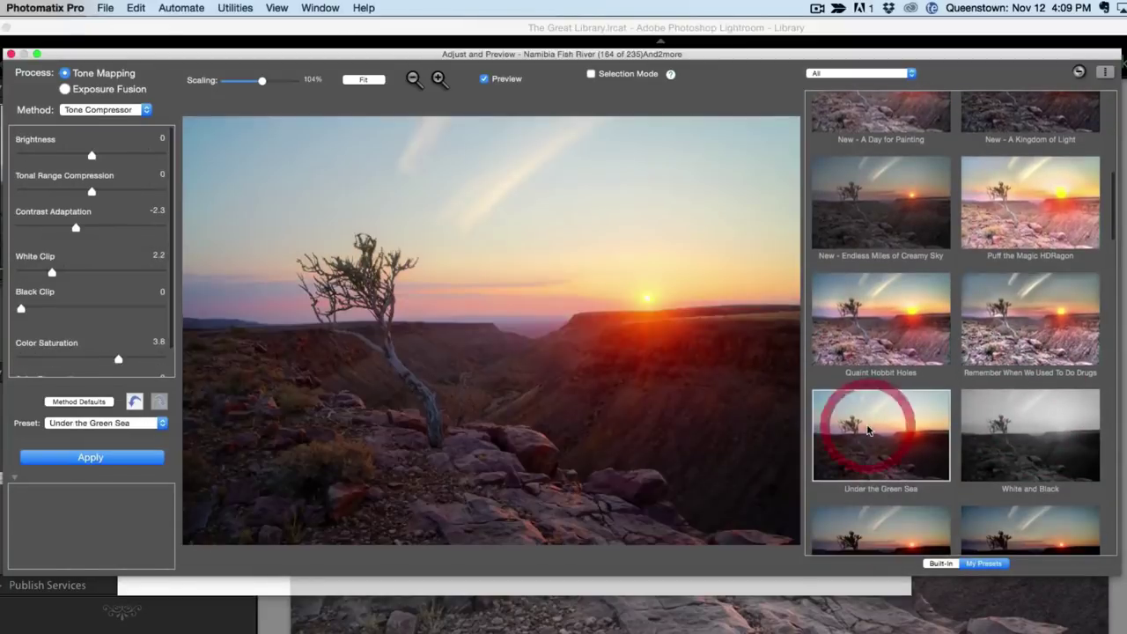
pyautogui.scroll(-4, 871, 414)
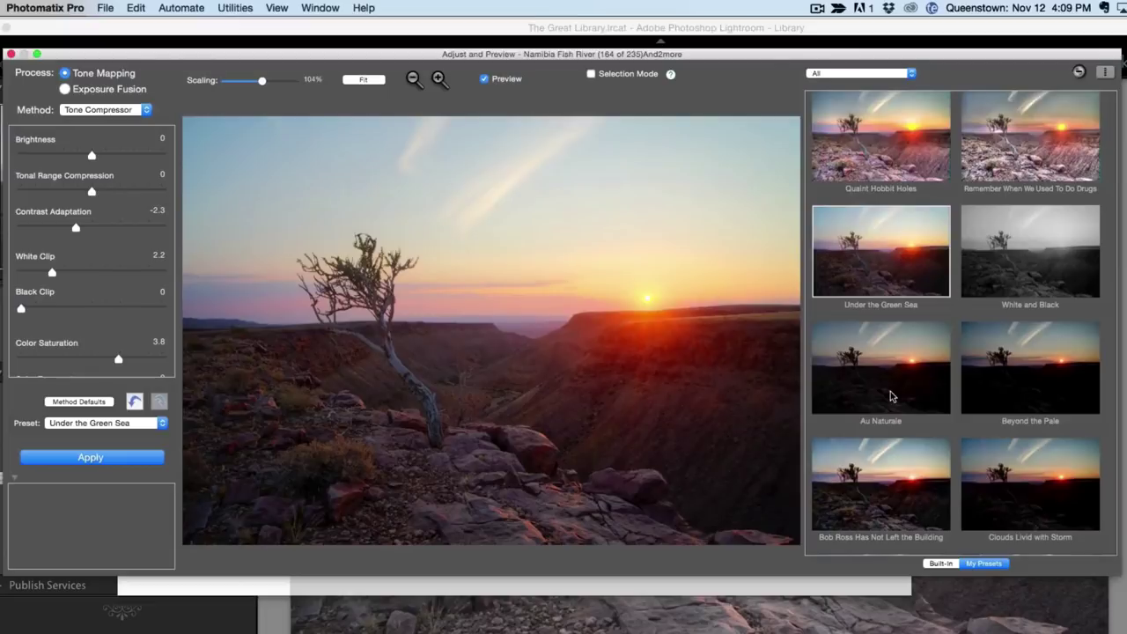
pyautogui.scroll(-6, 890, 397)
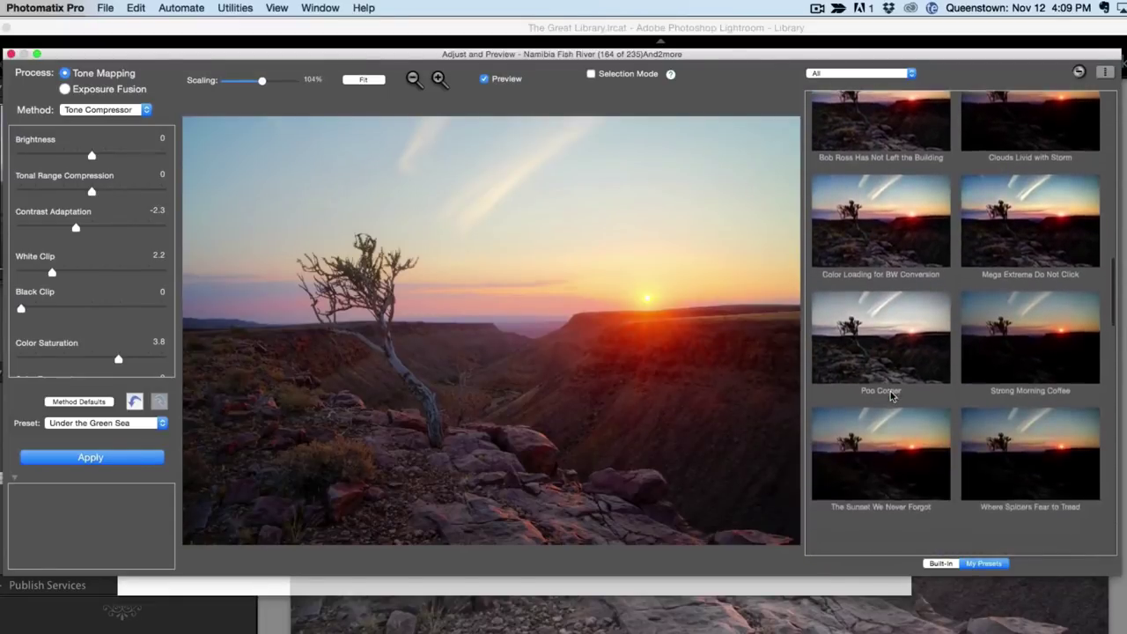
pyautogui.scroll(5, 891, 388)
pyautogui.scroll(8, 900, 353)
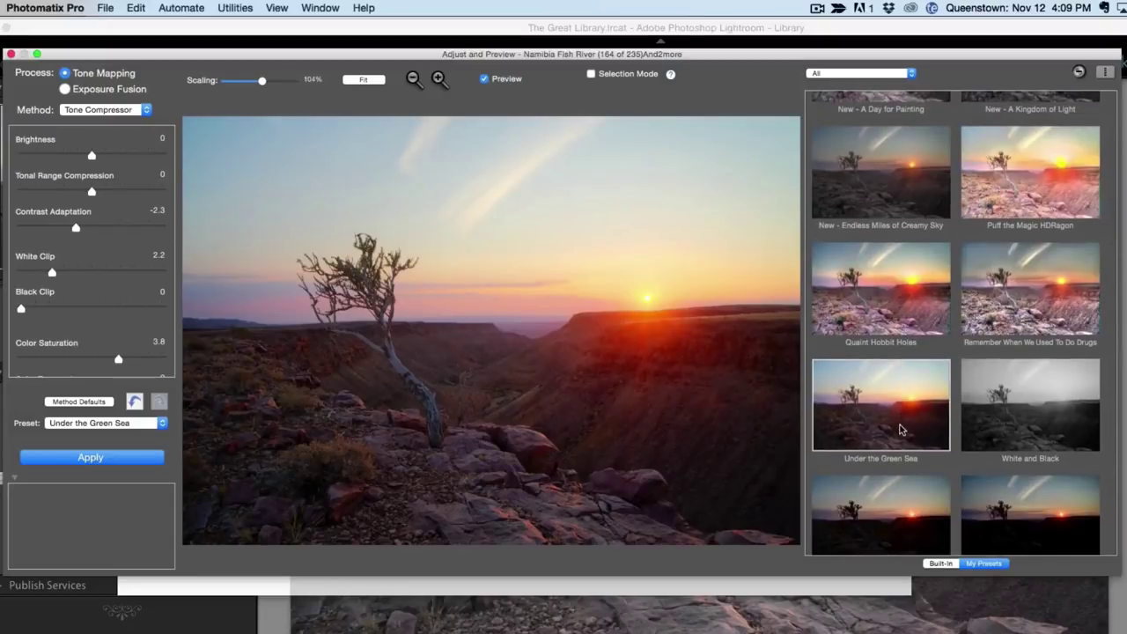
# Step: Set Brightness to 1.2, Tonal Range Compression to 0.5, Contrast Adaptation to 5.7, White Clip to 2.5 and Black Clip to 1.5
pyautogui.moveTo(92, 156); pyautogui.dragTo(123, 175)
pyautogui.moveTo(117, 215); pyautogui.dragTo(141, 234)
pyautogui.moveTo(75, 273); pyautogui.dragTo(79, 274)
pyautogui.moveTo(46, 313)
pyautogui.mouseDown()
pyautogui.moveTo(88, 312)
pyautogui.moveTo(60, 312)
pyautogui.mouseUp()
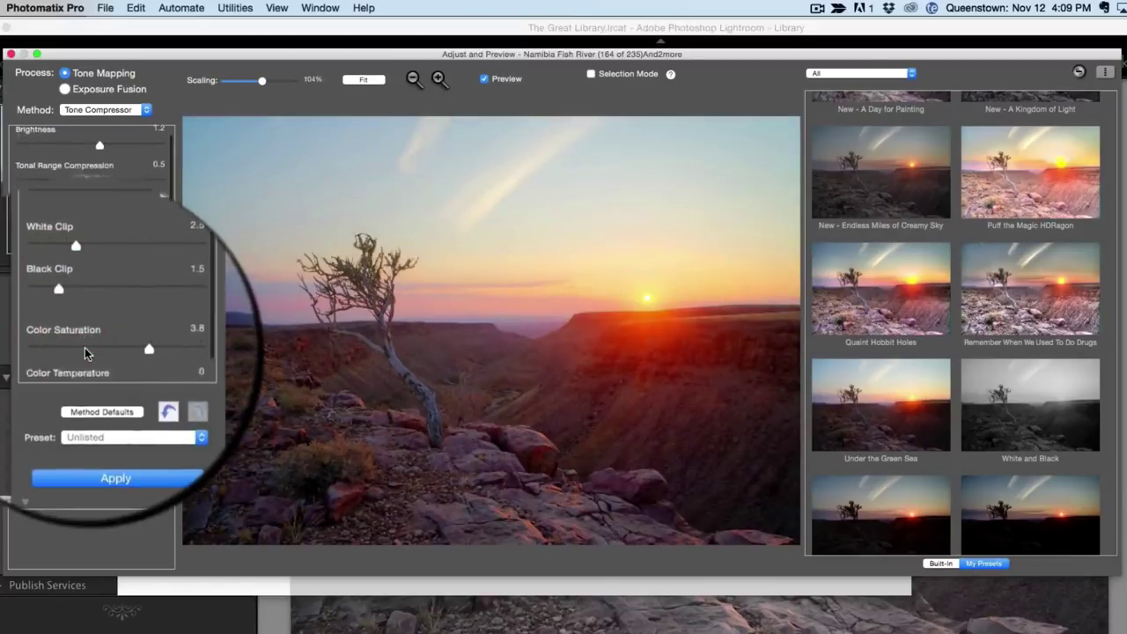
# Step: Set Color Saturation to 2.9 and Color Temperature to -1.6
pyautogui.moveTo(145, 344)
pyautogui.mouseDown()
pyautogui.moveTo(127, 345)
pyautogui.moveTo(141, 341)
pyautogui.mouseUp()
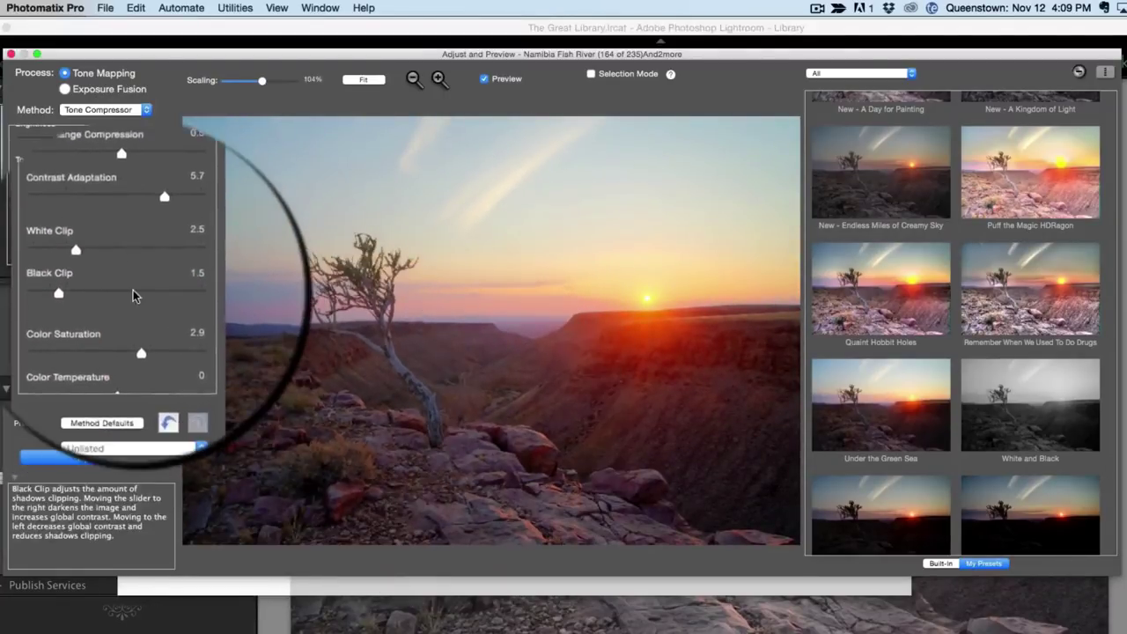
pyautogui.scroll(-1, 133, 300)
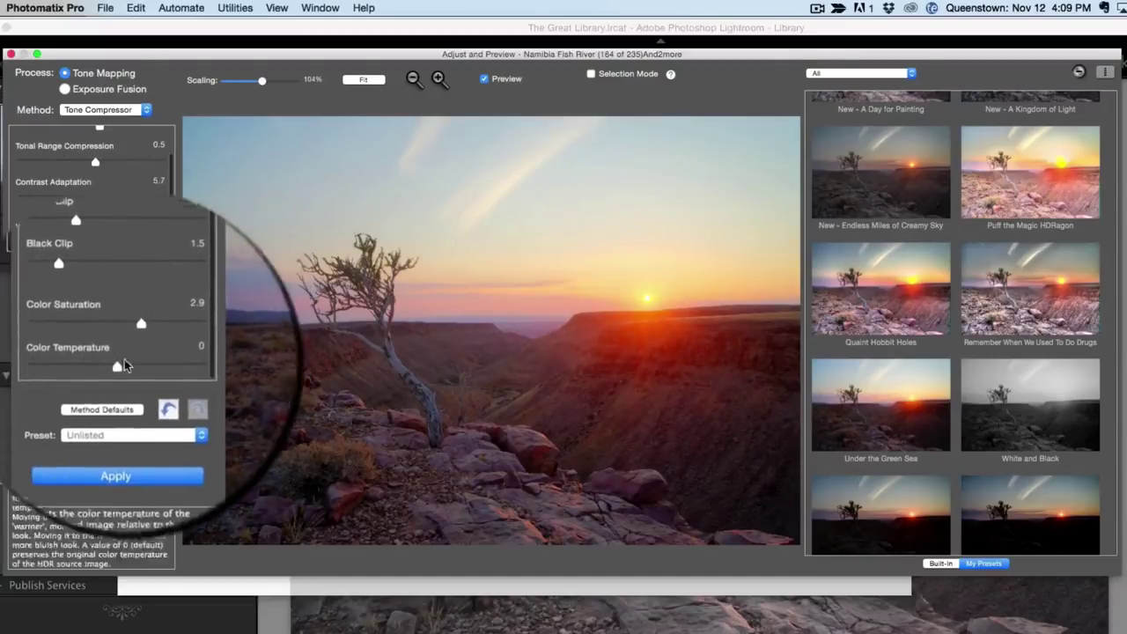
pyautogui.moveTo(114, 367); pyautogui.dragTo(81, 366)
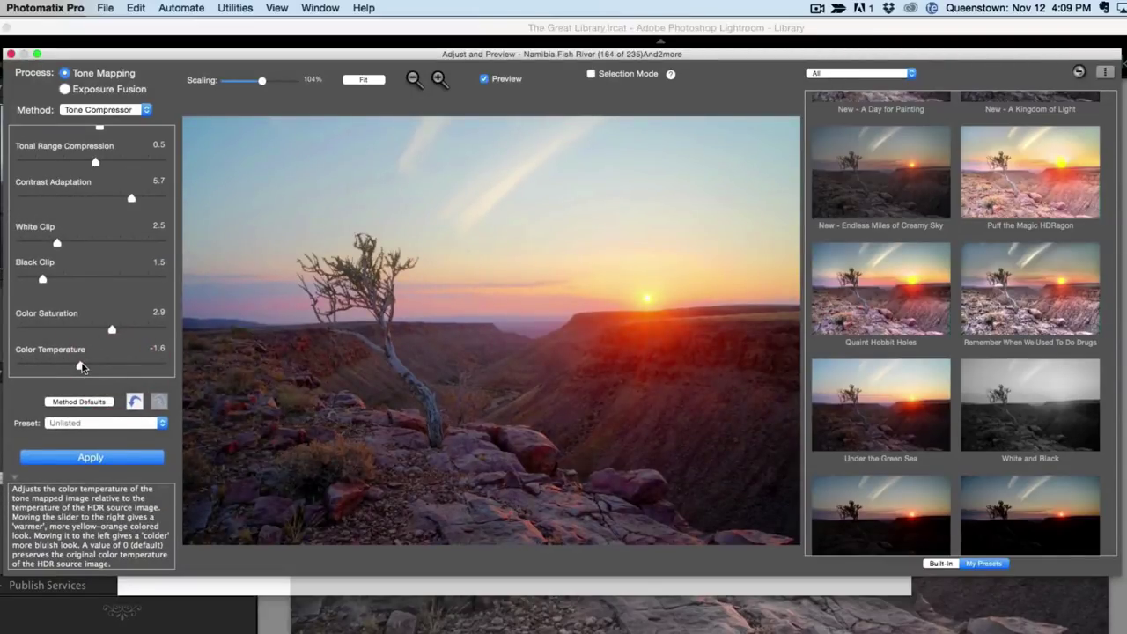
# Step: Apply the tone mapping and finish the resulting image with Medium Sharpening
pyautogui.click(100, 459)
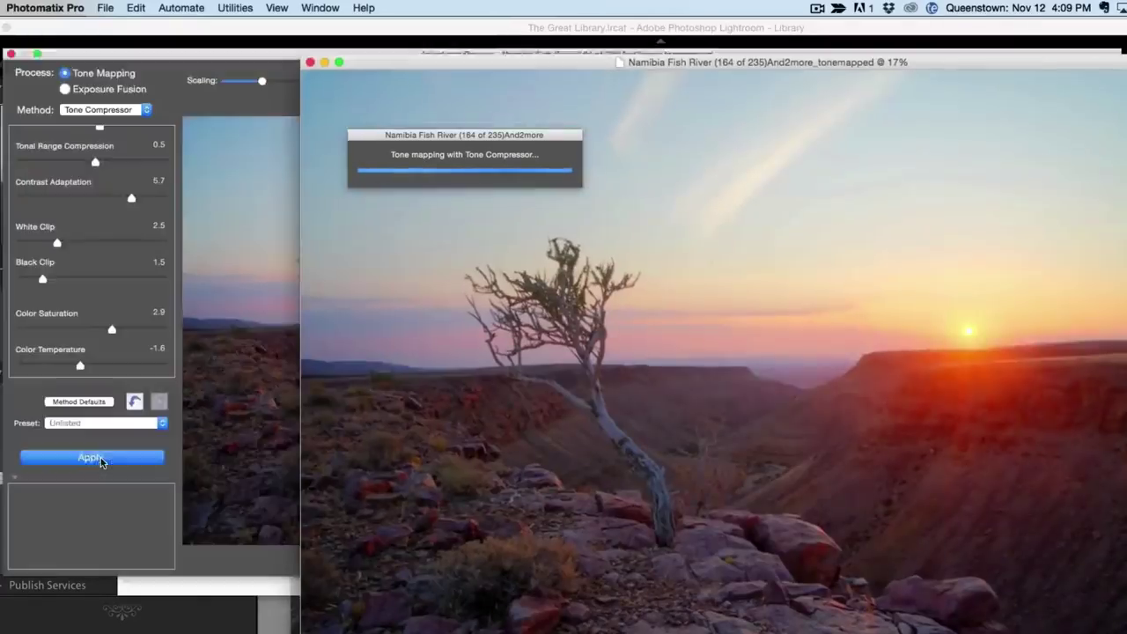
pyautogui.click(1062, 225)
pyautogui.click(1055, 248)
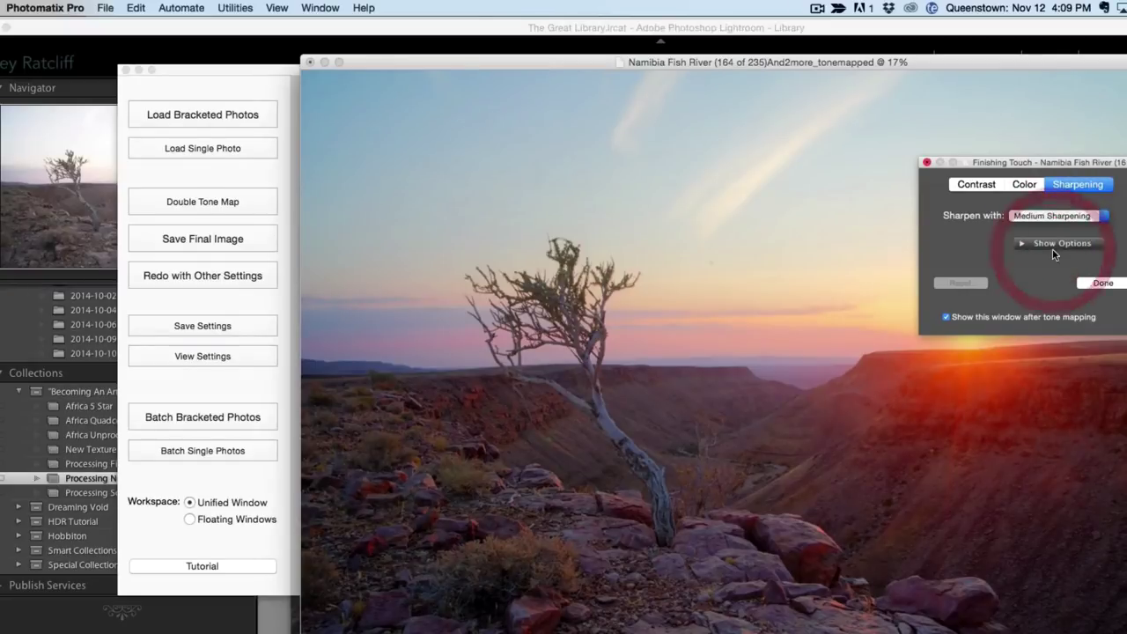
pyautogui.click(1103, 283)
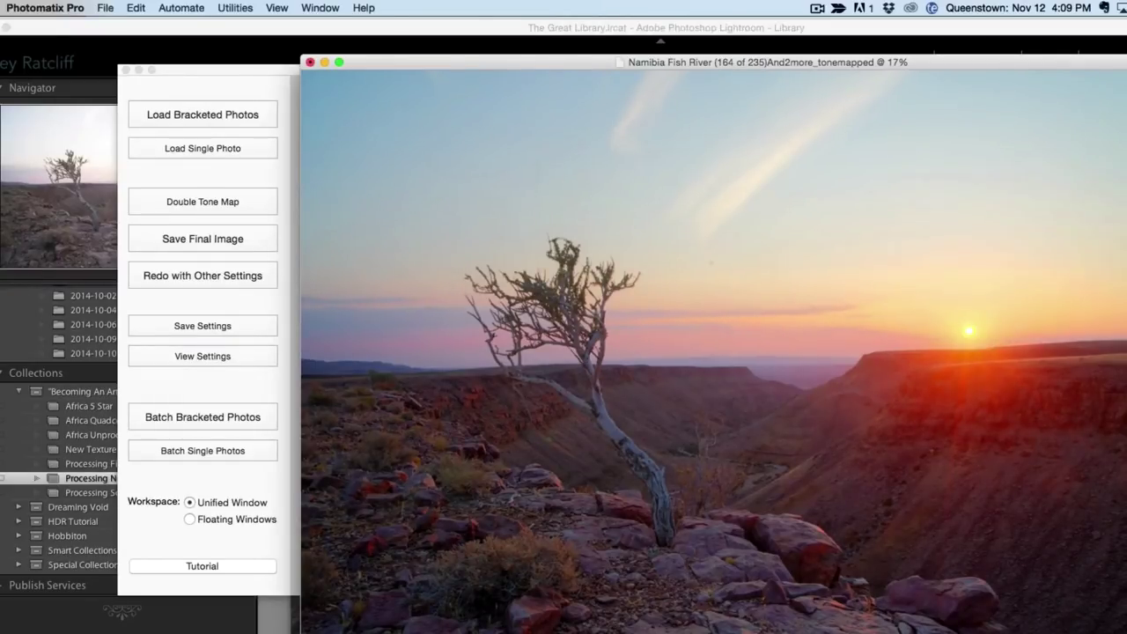
# Step: Switch to Lightroom, show only the middle exposure (165 of 235) with the side panels hidden, and return to Photomatix Pro
pyautogui.moveTo(1046, 61); pyautogui.dragTo(833, 40)
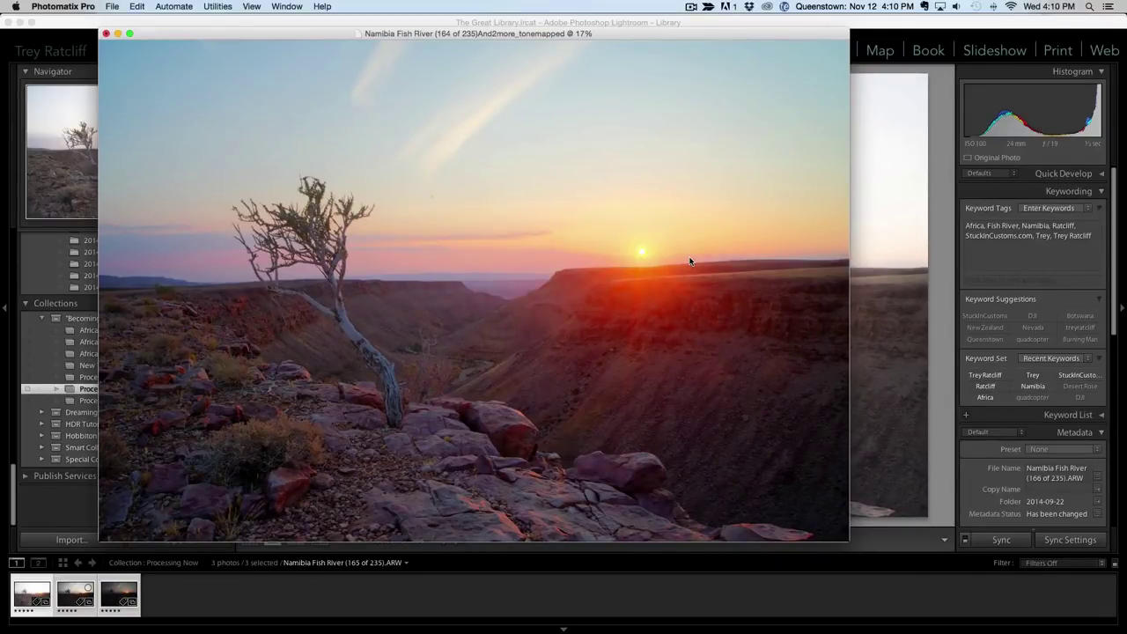
pyautogui.press('super')
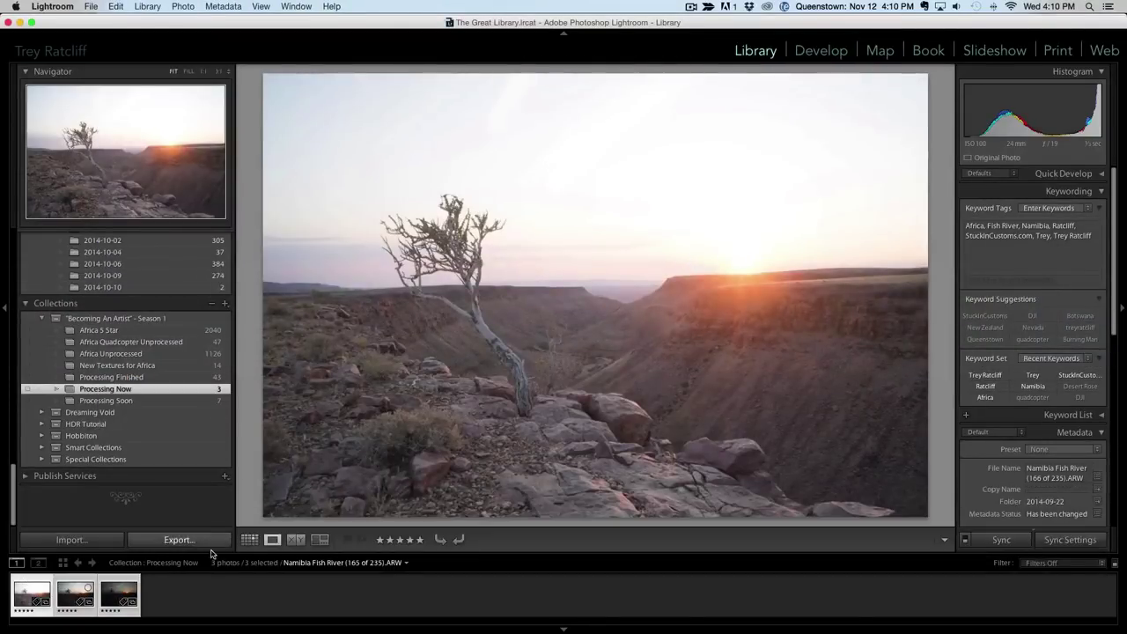
pyautogui.click(210, 595)
pyautogui.click(76, 595)
pyautogui.press('Tab')
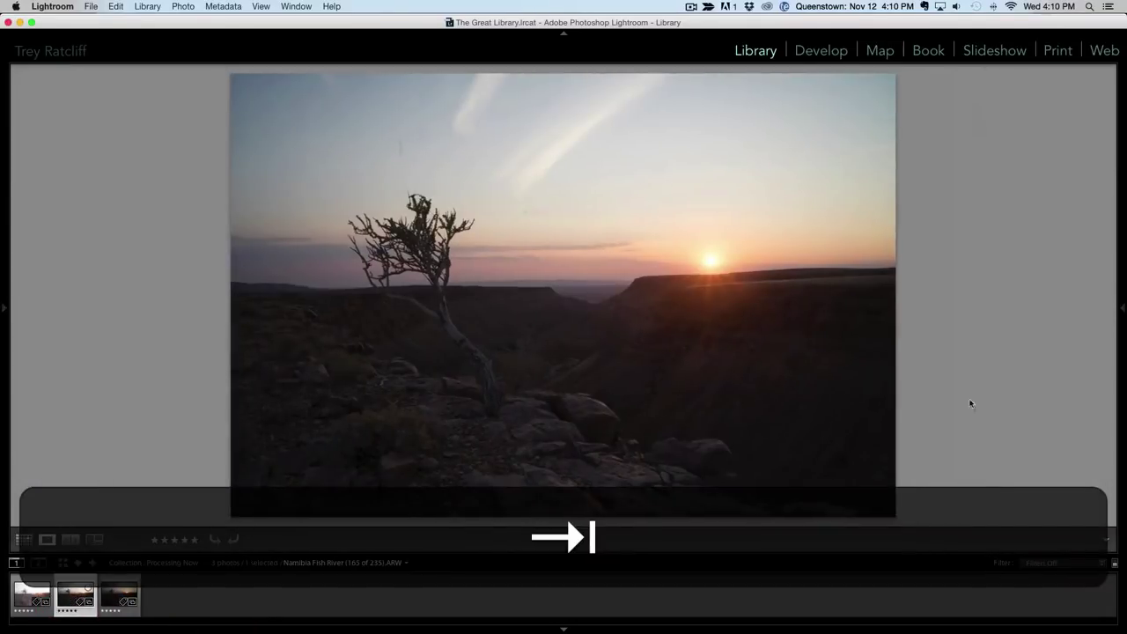
pyautogui.press('super+Tab')
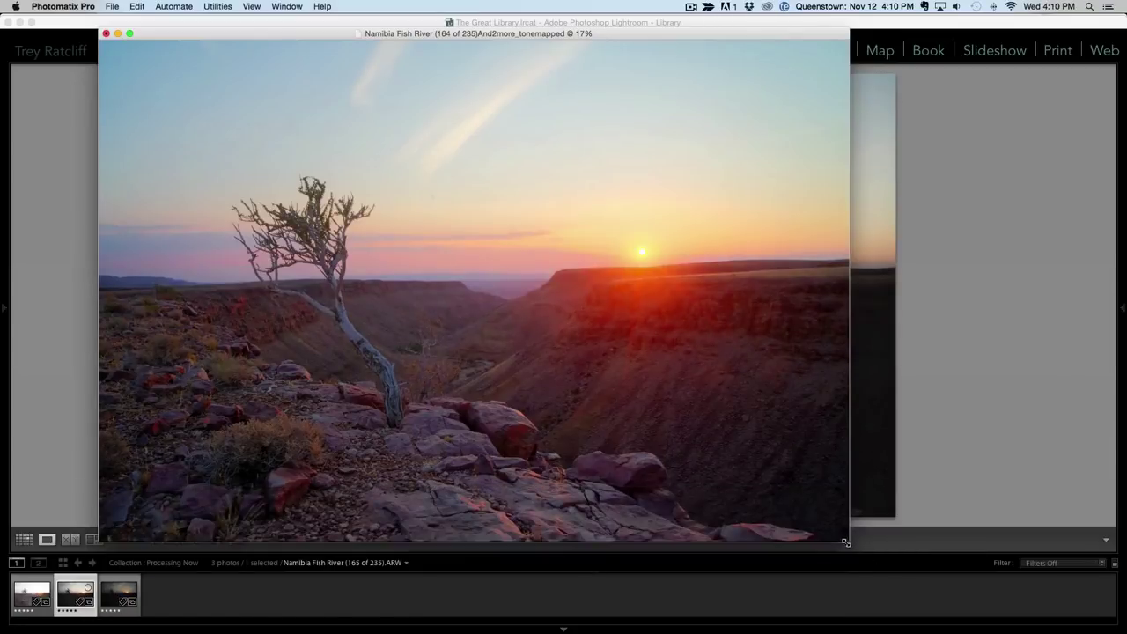
# Step: Shrink the tone-mapped image window and position it over the Lightroom photo to compare the two versions
pyautogui.moveTo(846, 541); pyautogui.dragTo(710, 428)
pyautogui.moveTo(588, 33); pyautogui.dragTo(435, 125)
pyautogui.moveTo(408, 57); pyautogui.dragTo(1045, 497)
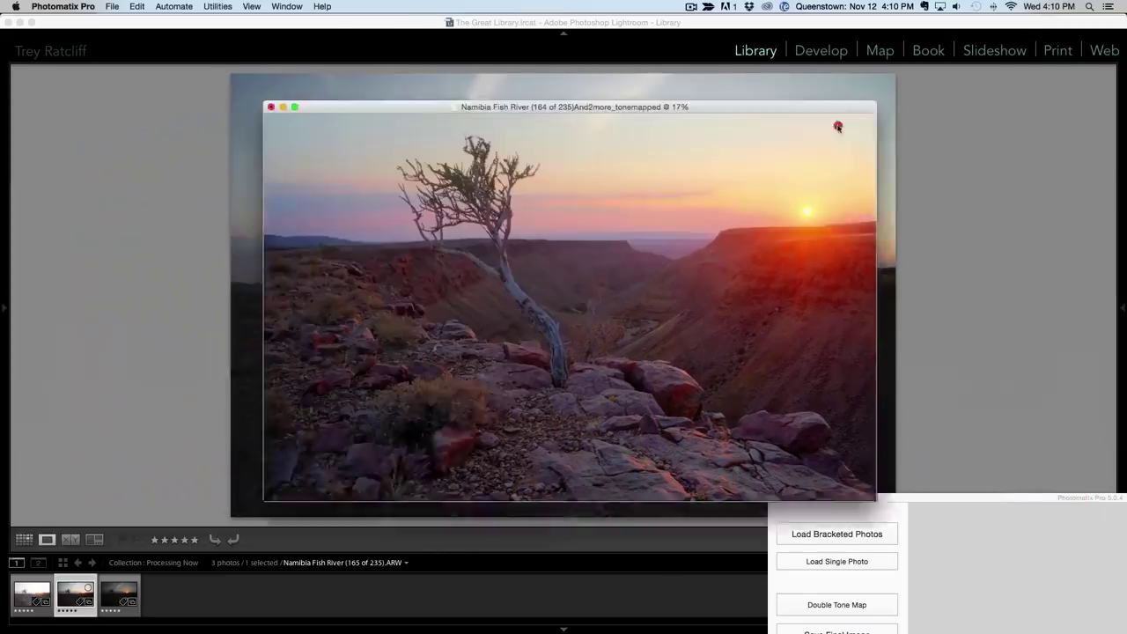
pyautogui.moveTo(555, 105); pyautogui.dragTo(876, 97)
pyautogui.moveTo(705, 21); pyautogui.dragTo(607, 62)
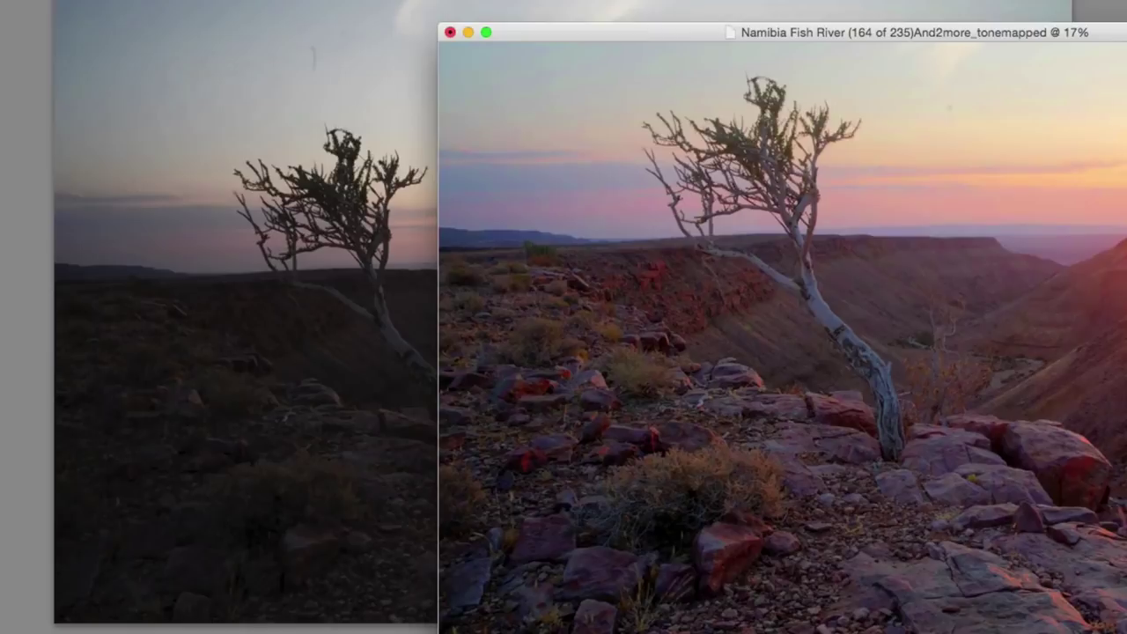
pyautogui.moveTo(1126, 38)
pyautogui.mouseDown()
pyautogui.moveTo(913, 33)
pyautogui.moveTo(1126, 48)
pyautogui.mouseUp()
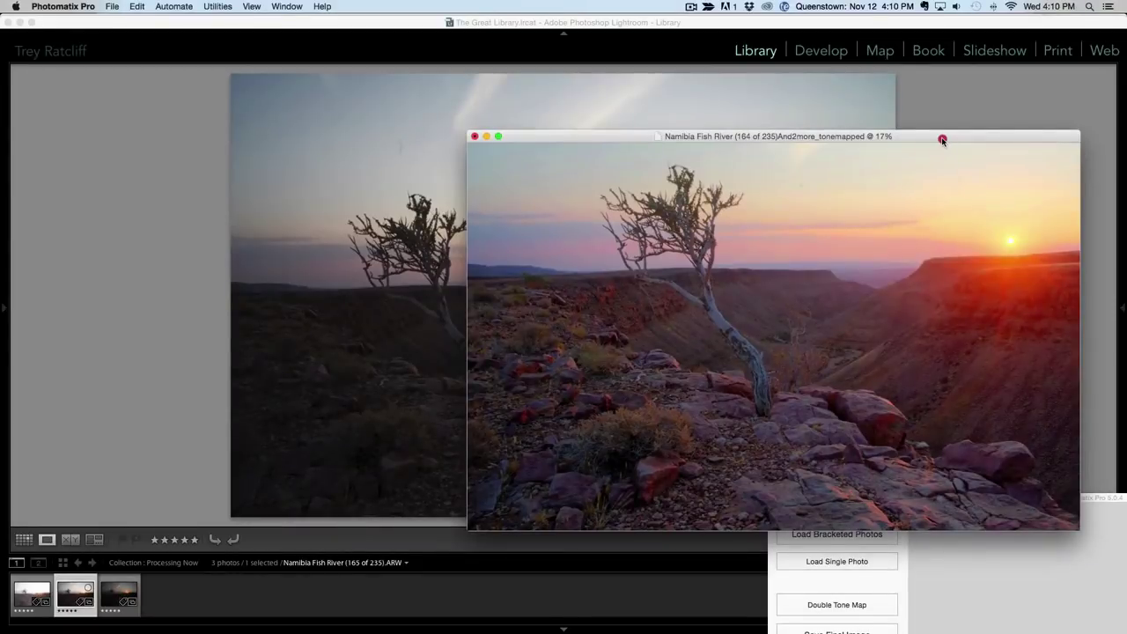
pyautogui.moveTo(942, 137); pyautogui.dragTo(484, 82)
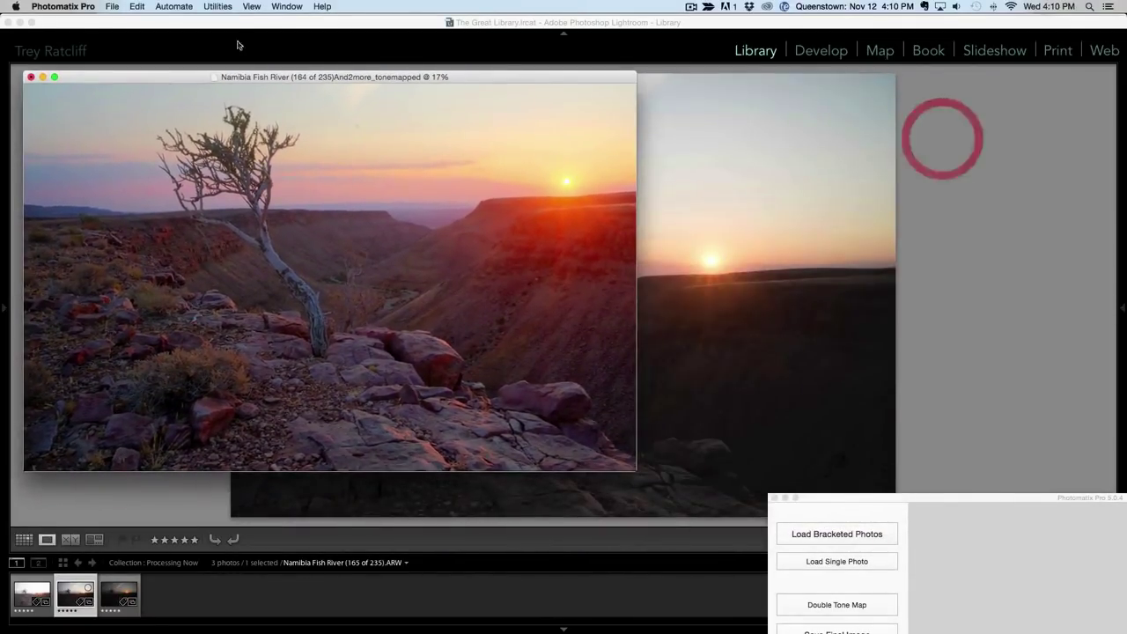
# Step: Save the tone-mapped image as a JPEG in the Processing folder
pyautogui.click(112, 6)
pyautogui.click(131, 63)
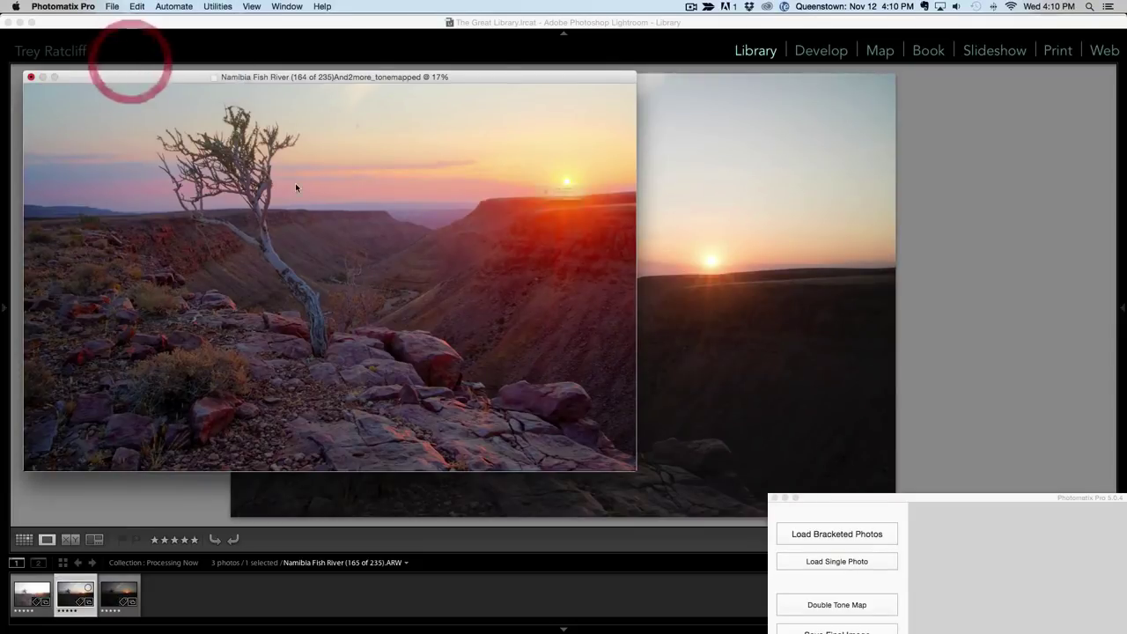
pyautogui.click(660, 223)
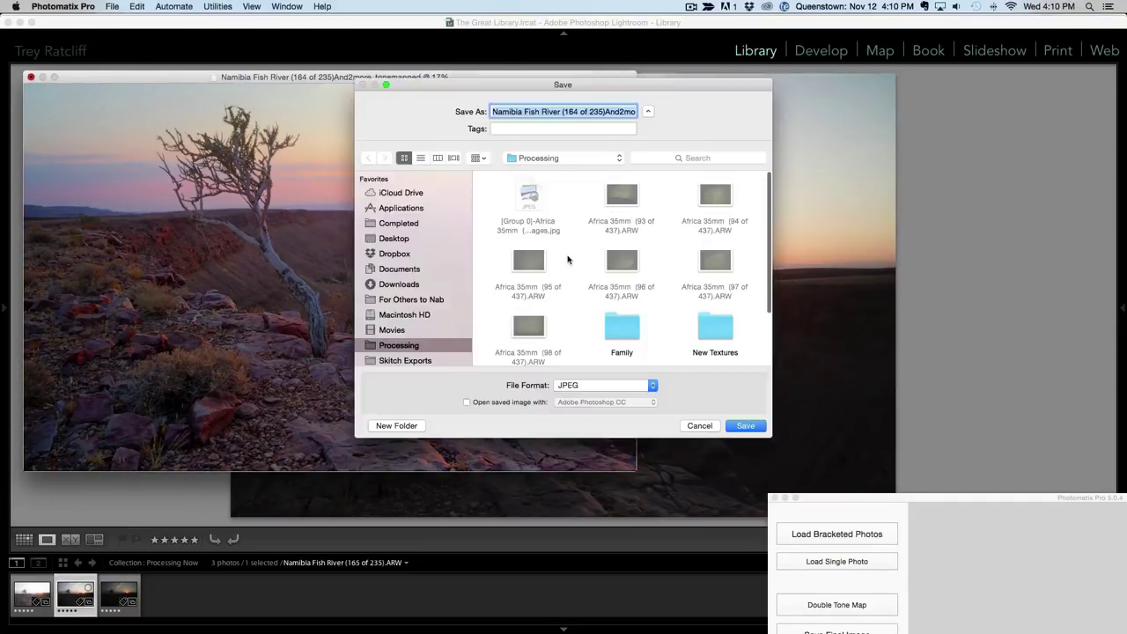
pyautogui.click(740, 426)
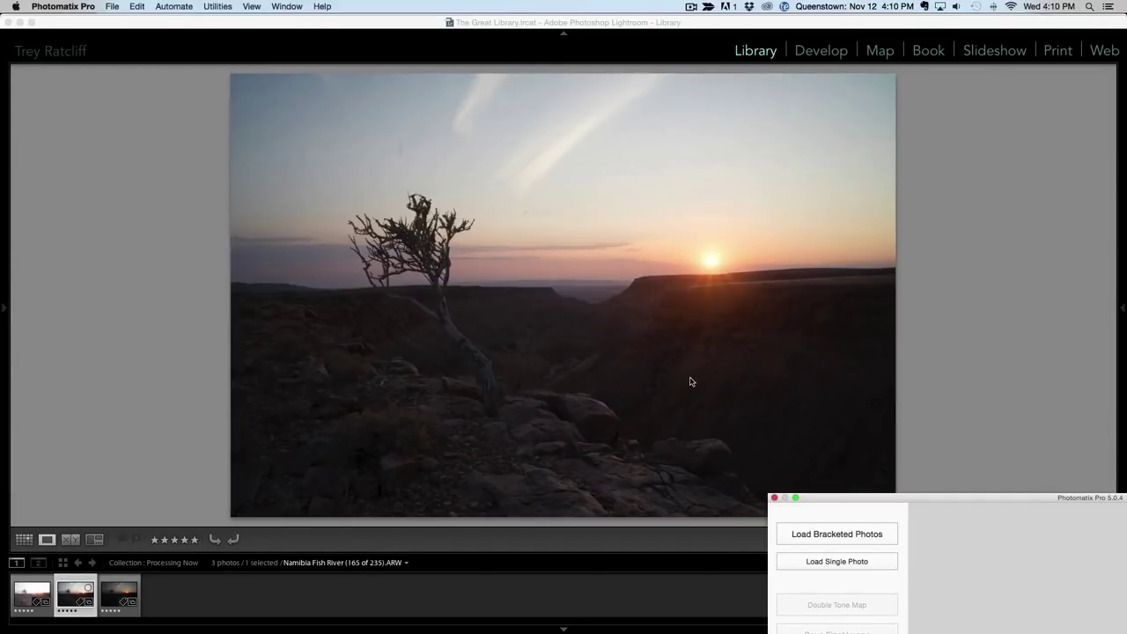
# Step: Switch to Lightroom, restore the side panels and apply the Clean Sunday develop preset to the middle exposure
pyautogui.press('Tab')
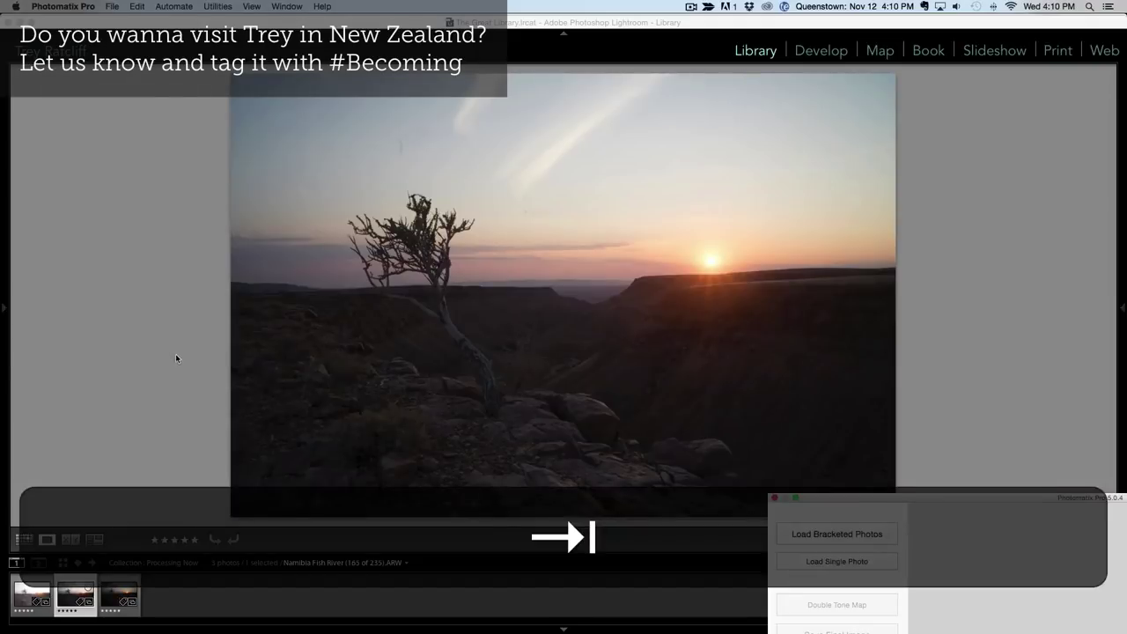
pyautogui.click(181, 361)
pyautogui.press('Tab')
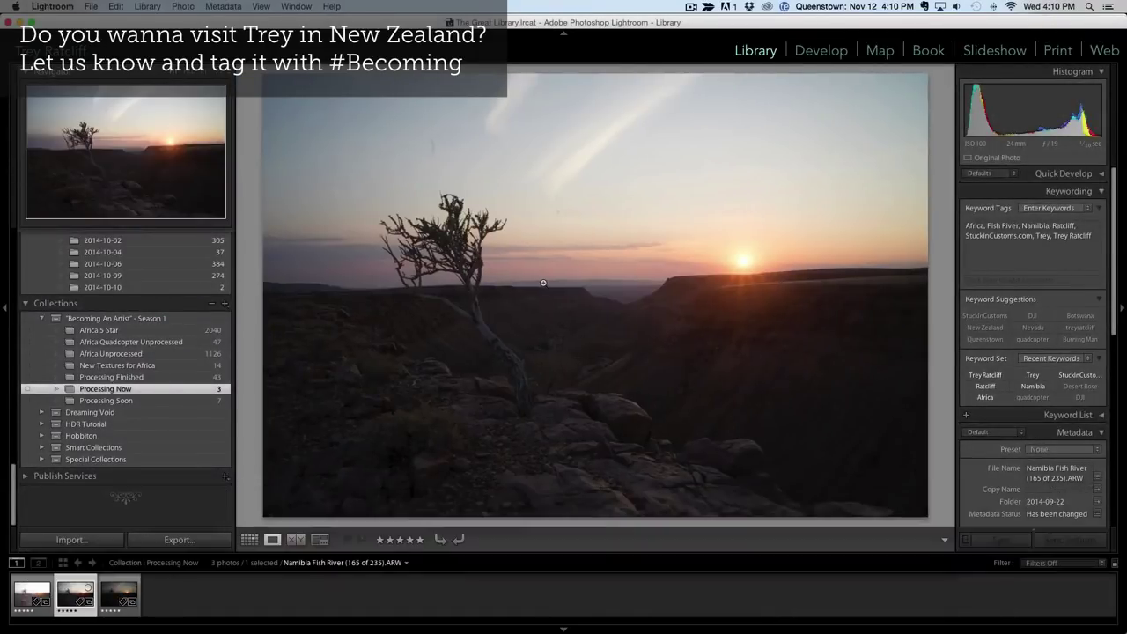
pyautogui.press('d')
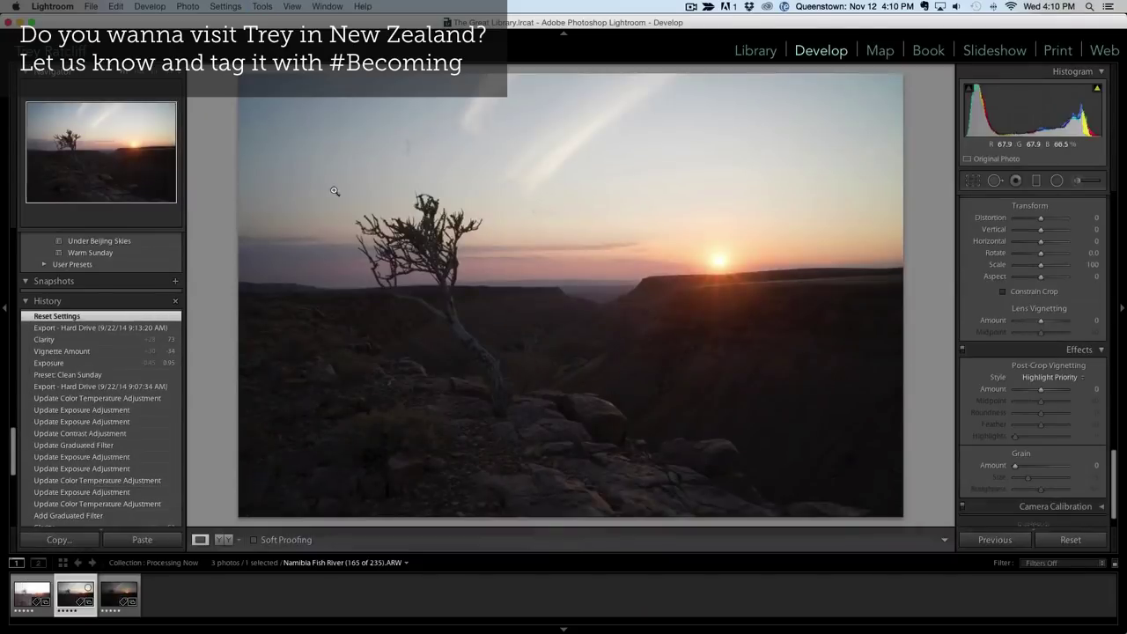
pyautogui.scroll(10, 110, 333)
pyautogui.scroll(1, 110, 332)
pyautogui.click(111, 267)
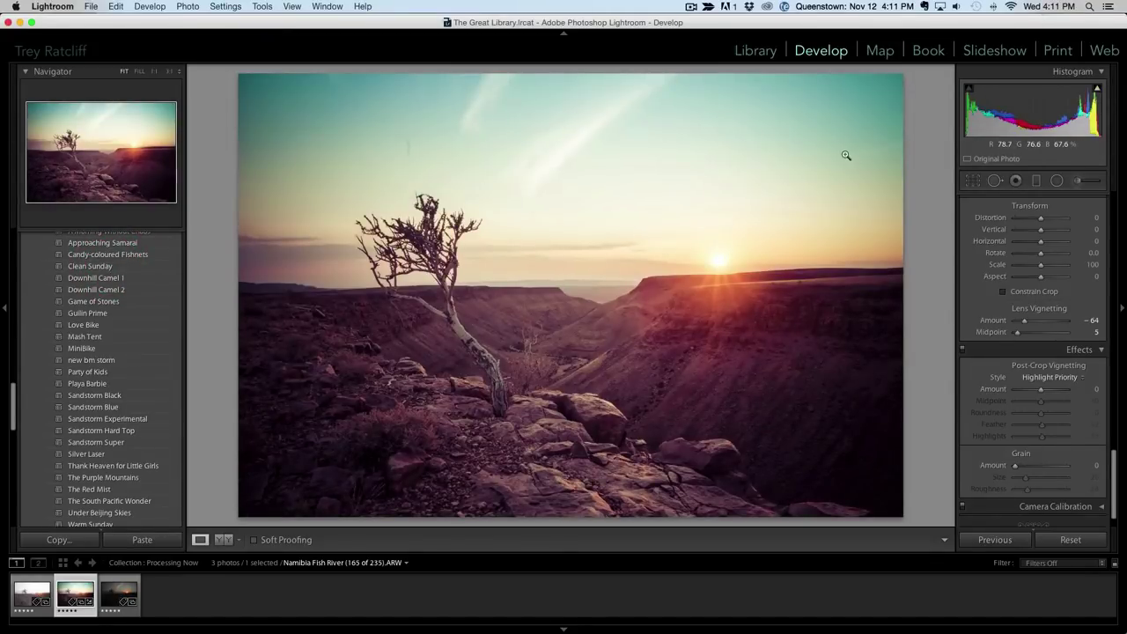
# Step: Set the middle exposure's Exposure to +1.35
pyautogui.scroll(10, 1039, 229)
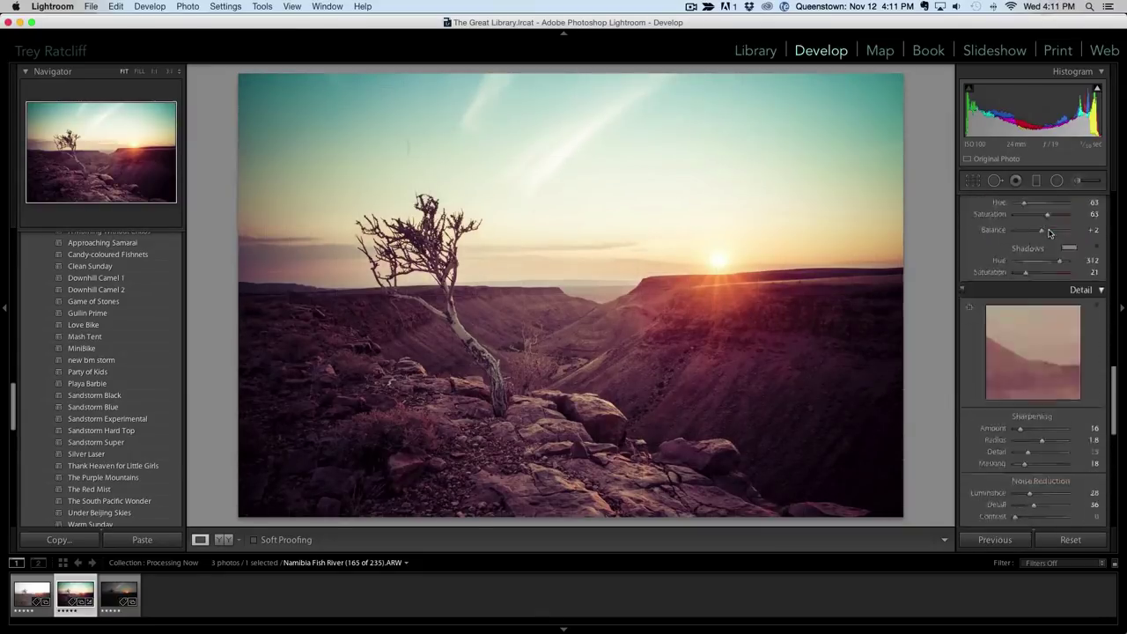
pyautogui.scroll(5, 1057, 370)
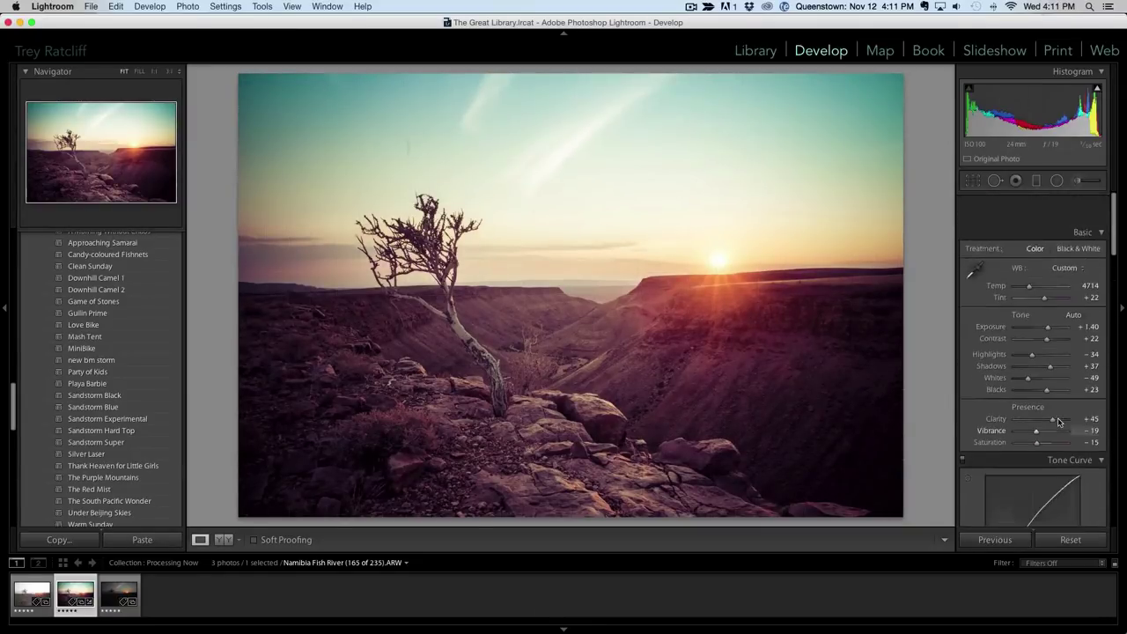
pyautogui.moveTo(1049, 299); pyautogui.dragTo(1049, 298)
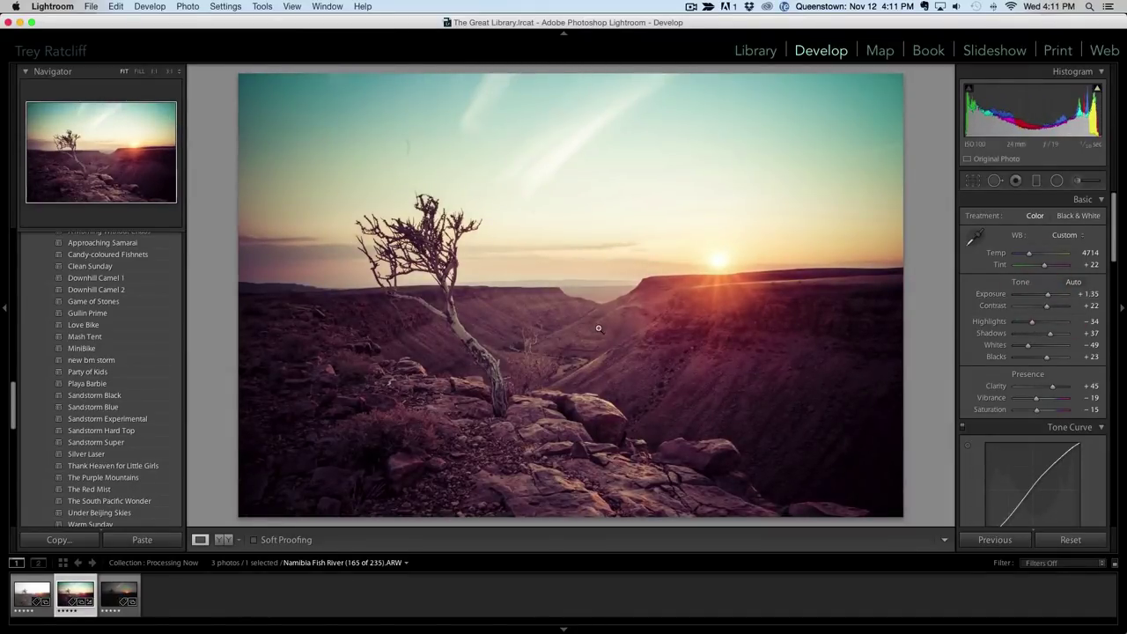
# Step: Export the edited middle exposure with the New Idea export preset
pyautogui.rightClick(540, 323)
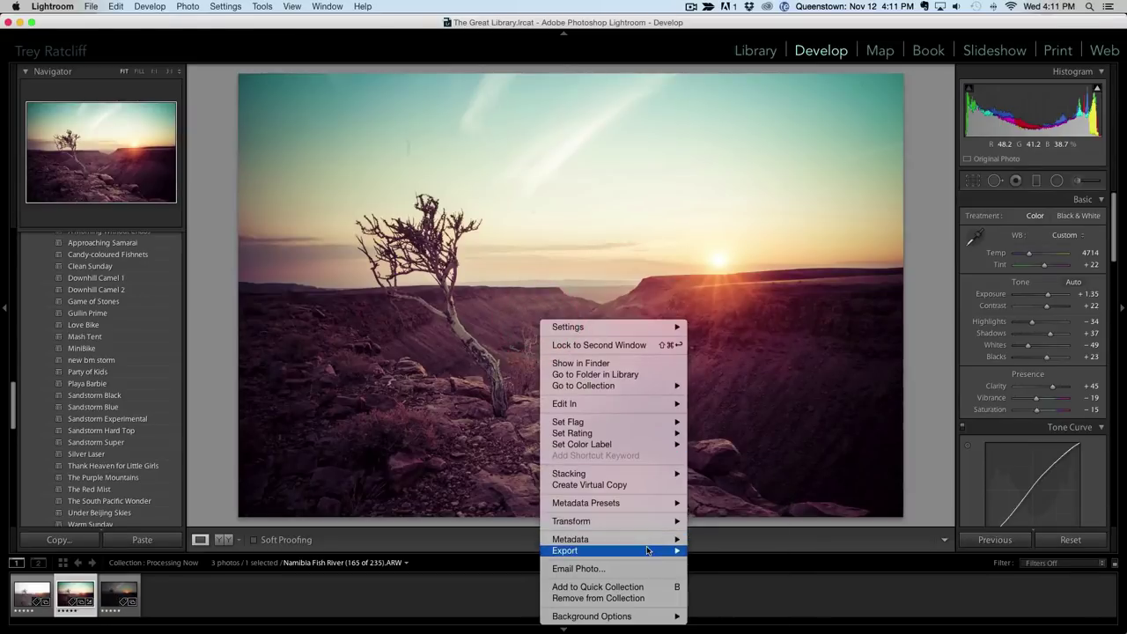
pyautogui.moveTo(647, 550)
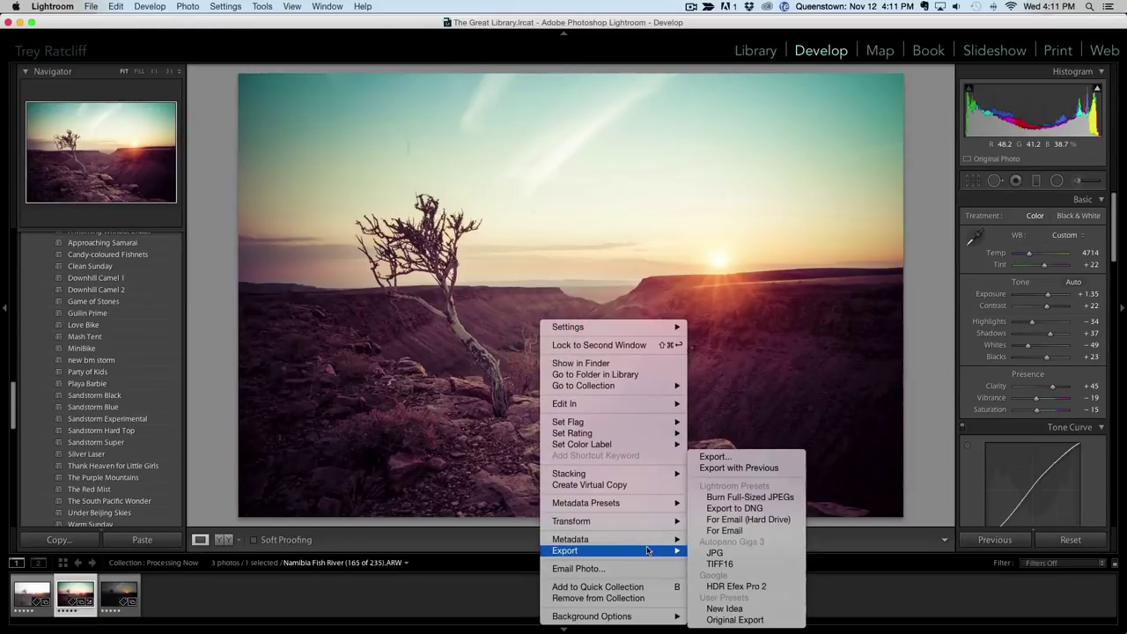
pyautogui.click(742, 610)
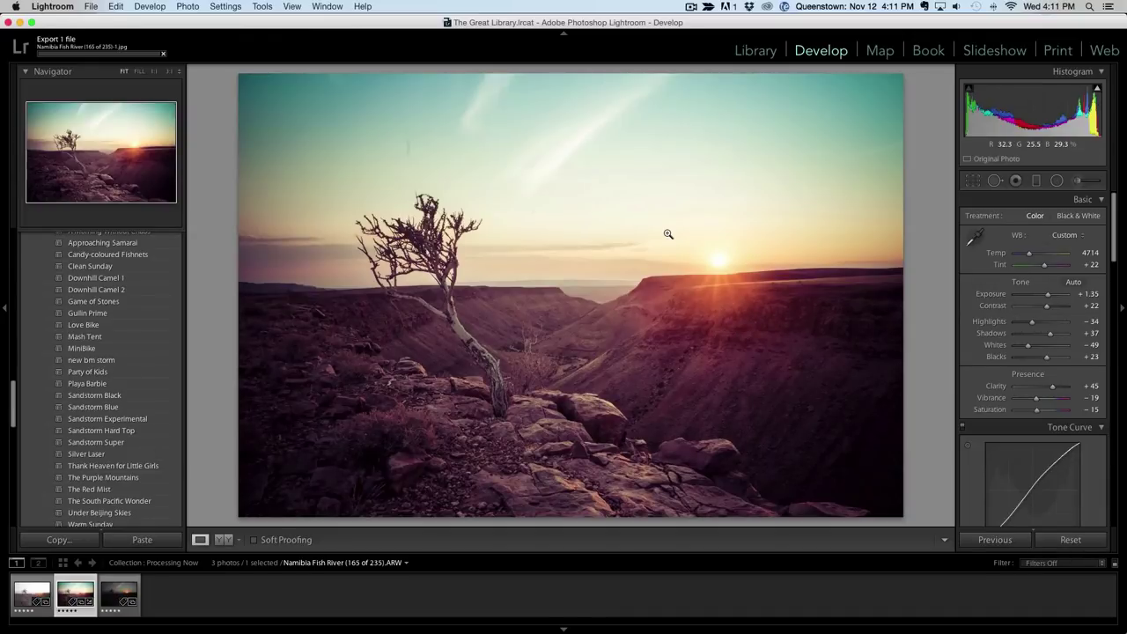
# Step: Switch to Adobe Bridge, open the Processing folder and move the window up to show its contents
pyautogui.moveTo(280, 625)
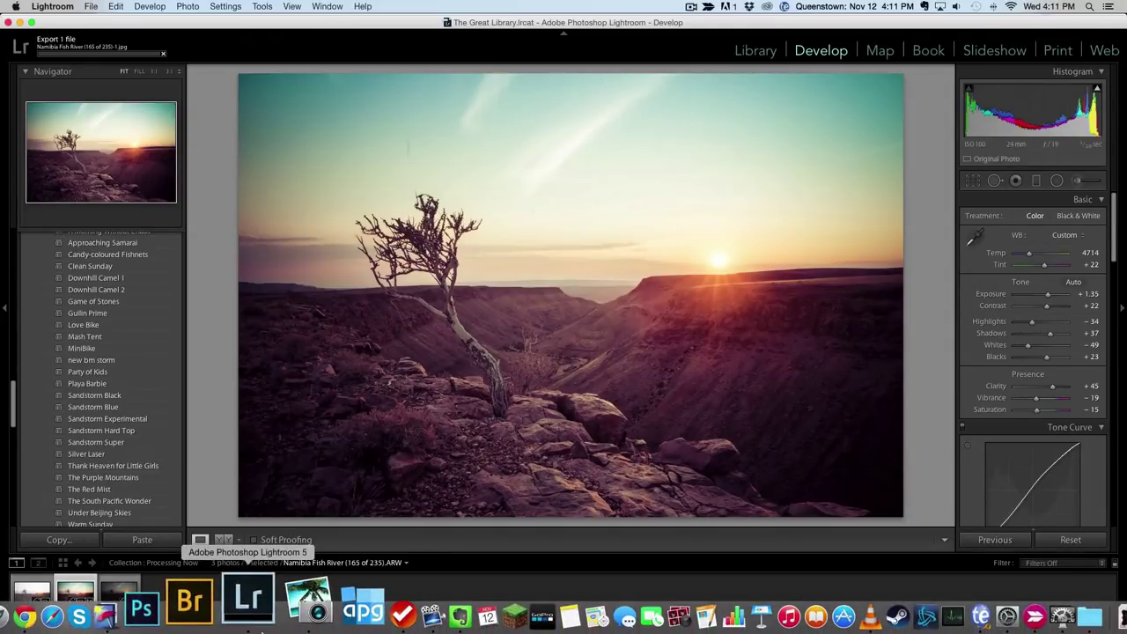
pyautogui.click(222, 602)
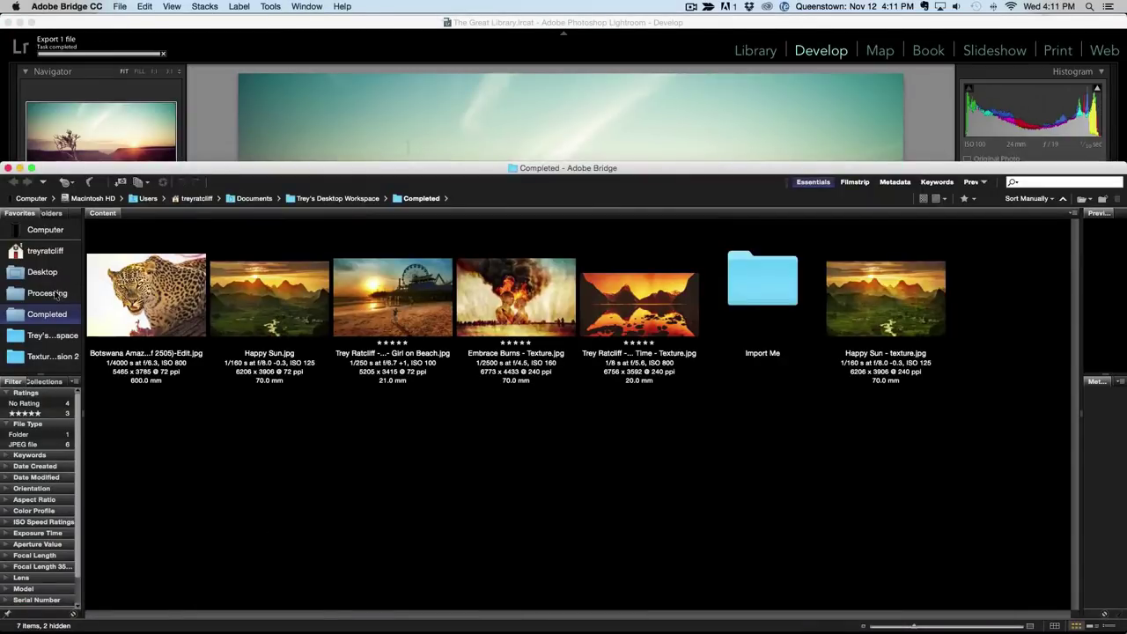
pyautogui.click(55, 293)
pyautogui.moveTo(234, 167); pyautogui.dragTo(234, 4)
# Step: Check the two exported Namibia Fish River JPEGs and preview the tone-mapped one full screen
pyautogui.click(621, 332)
pyautogui.click(483, 331)
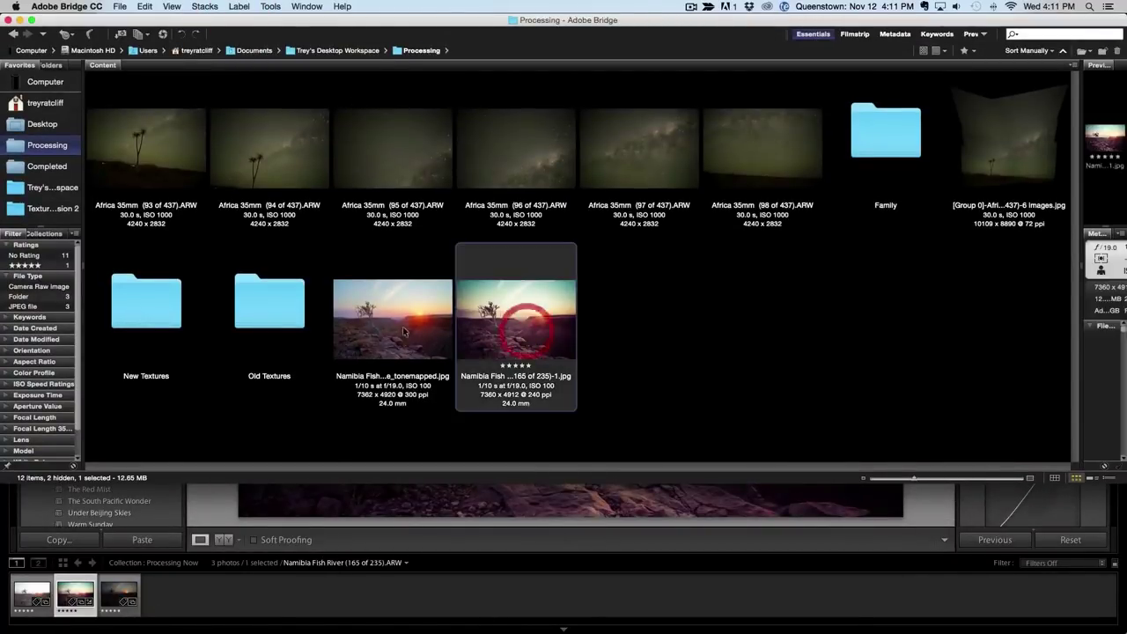
pyautogui.click(404, 331)
pyautogui.press('super+l')
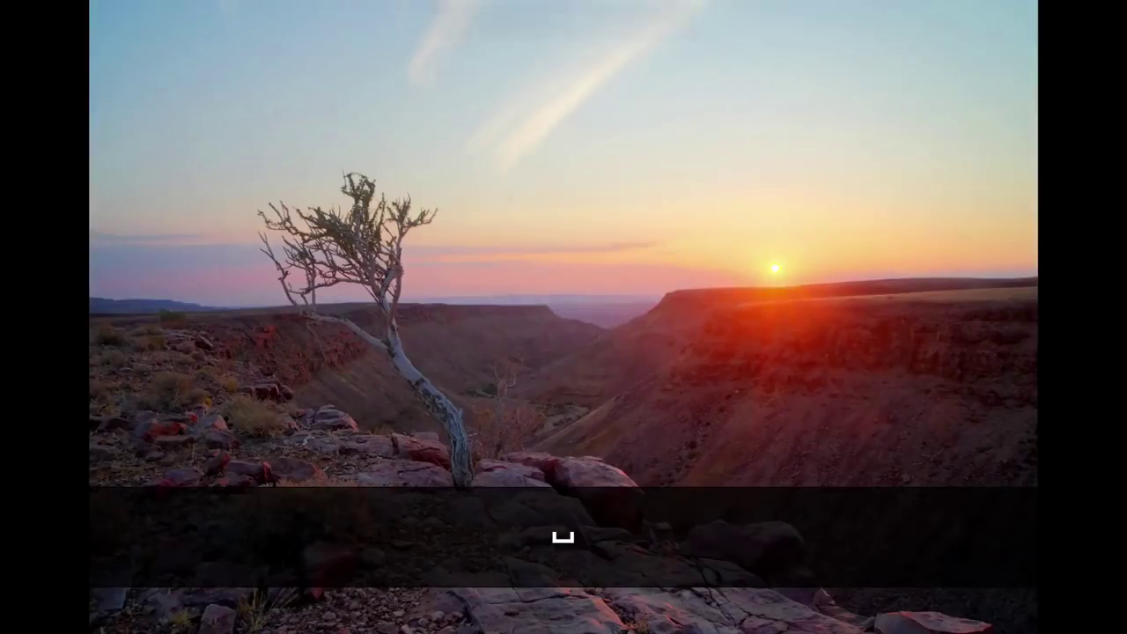
pyautogui.press('space')
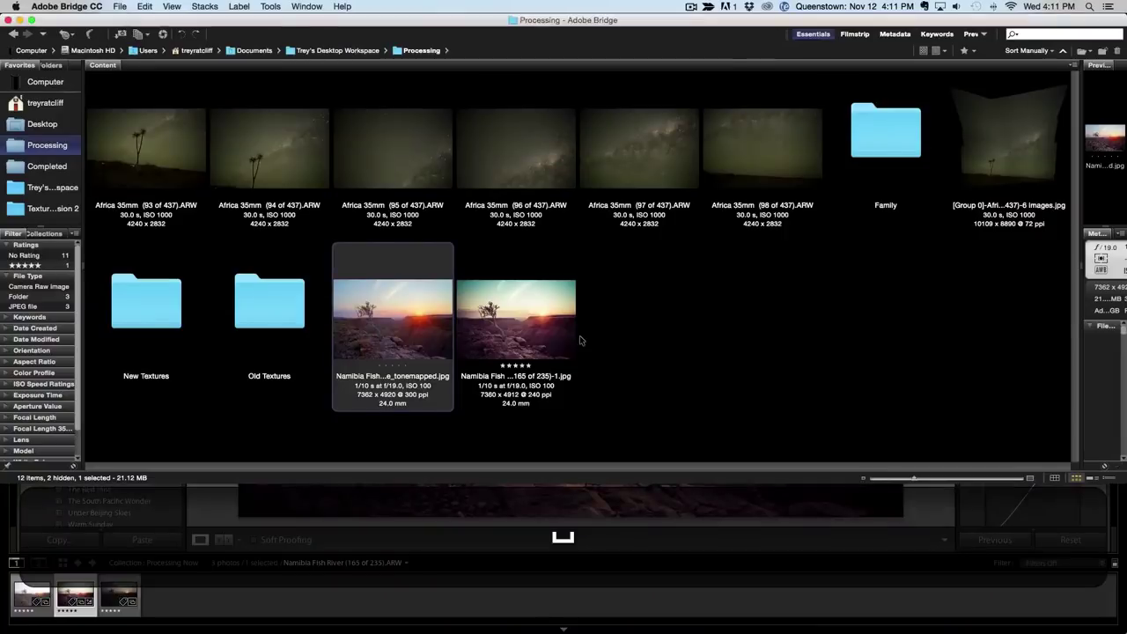
# Step: Load the tone-mapped JPEG and the Lightroom-exported JPEG together into Photoshop as layers of one document
pyautogui.moveTo(702, 330); pyautogui.dragTo(365, 271)
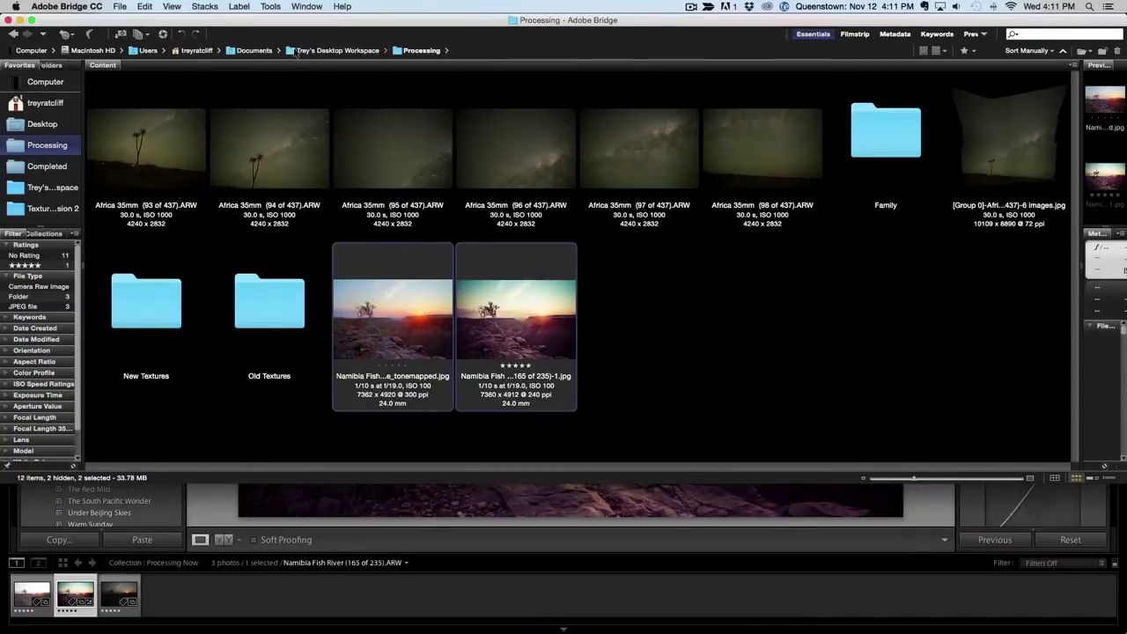
pyautogui.click(265, 6)
pyautogui.moveTo(314, 129)
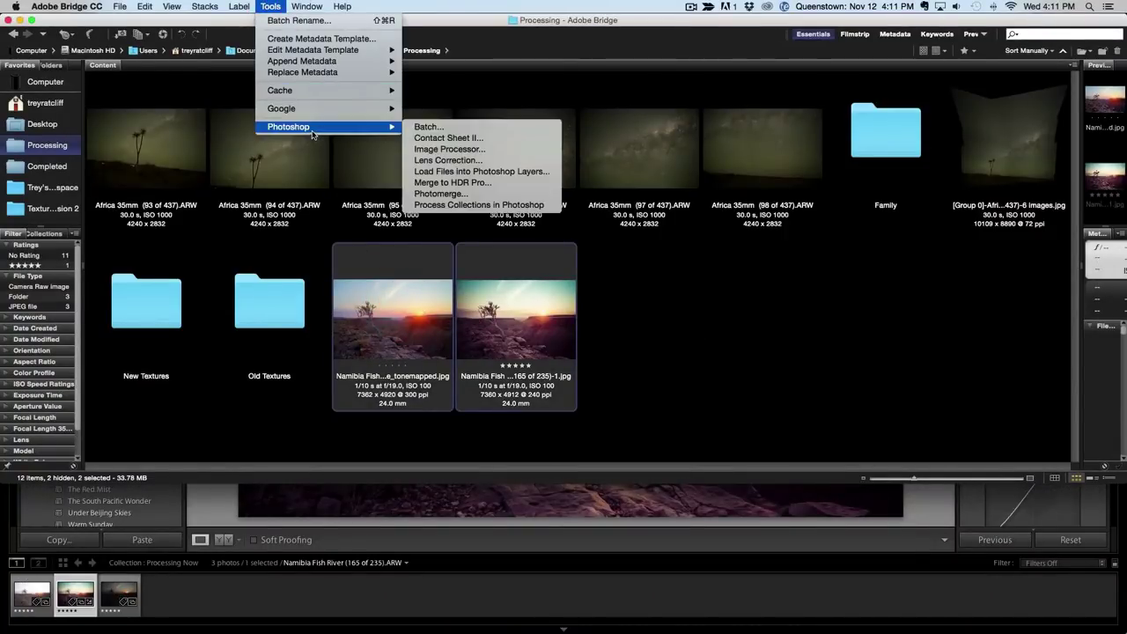
pyautogui.click(459, 172)
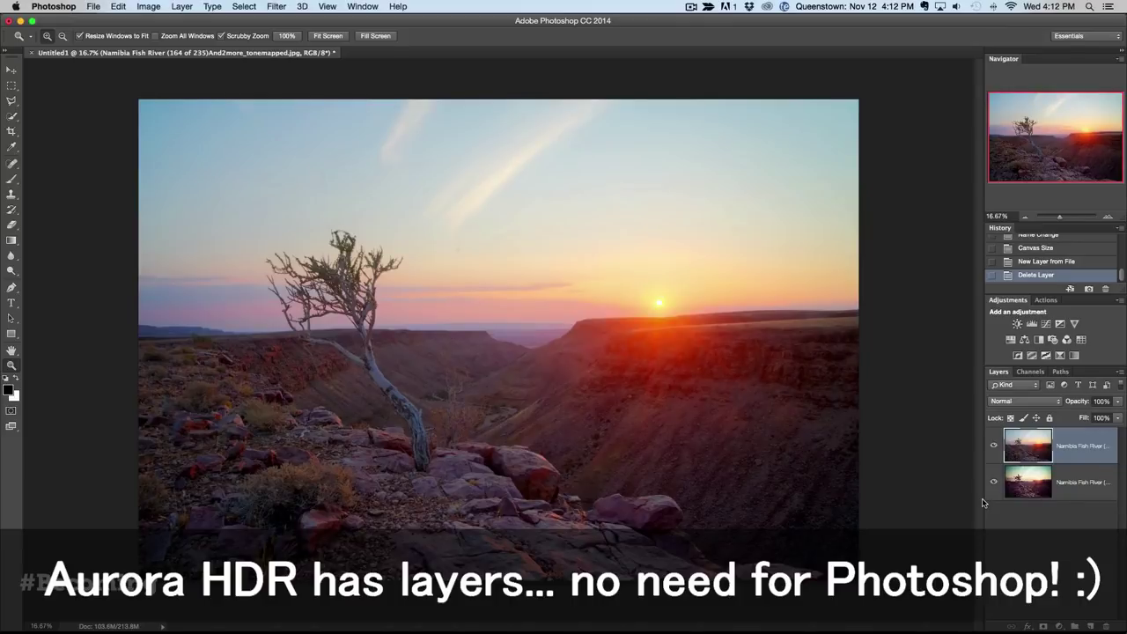
# Step: Toggle the visibility of the tone-mapped top layer repeatedly to compare it with the layer below
pyautogui.click(993, 446)
pyautogui.click(994, 447)
pyautogui.click(994, 447)
pyautogui.click(994, 447)
pyautogui.click(988, 448)
pyautogui.click(994, 446)
# Step: Select both image layers and auto-align them with the Auto projection
pyautogui.keyDown('shift'); pyautogui.click(1077, 478); pyautogui.keyUp('shift')
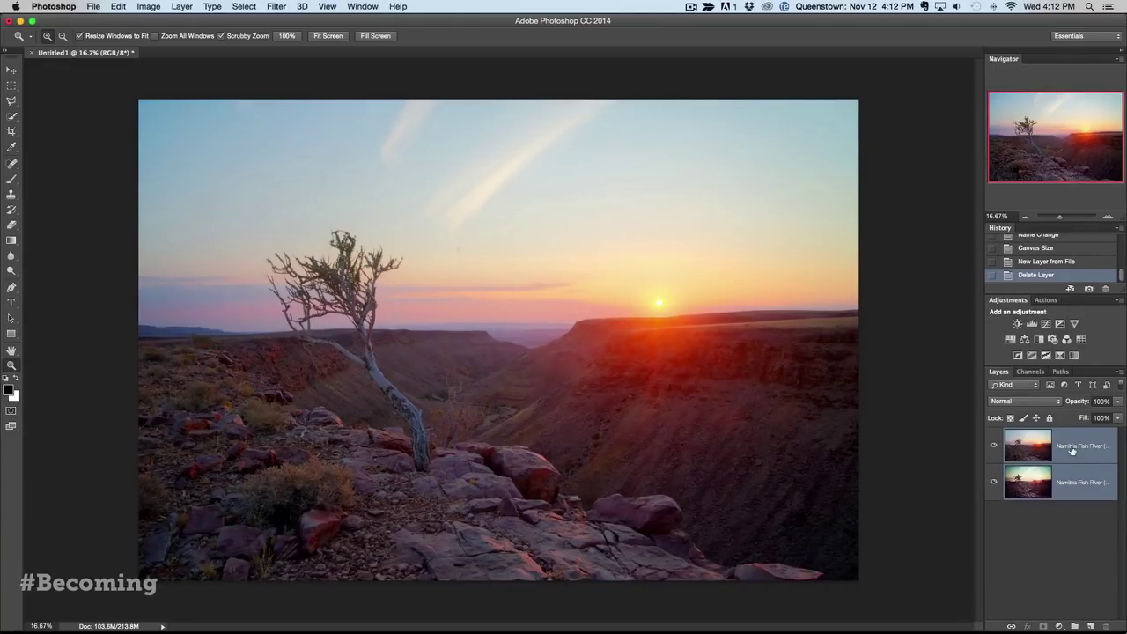
pyautogui.click(117, 6)
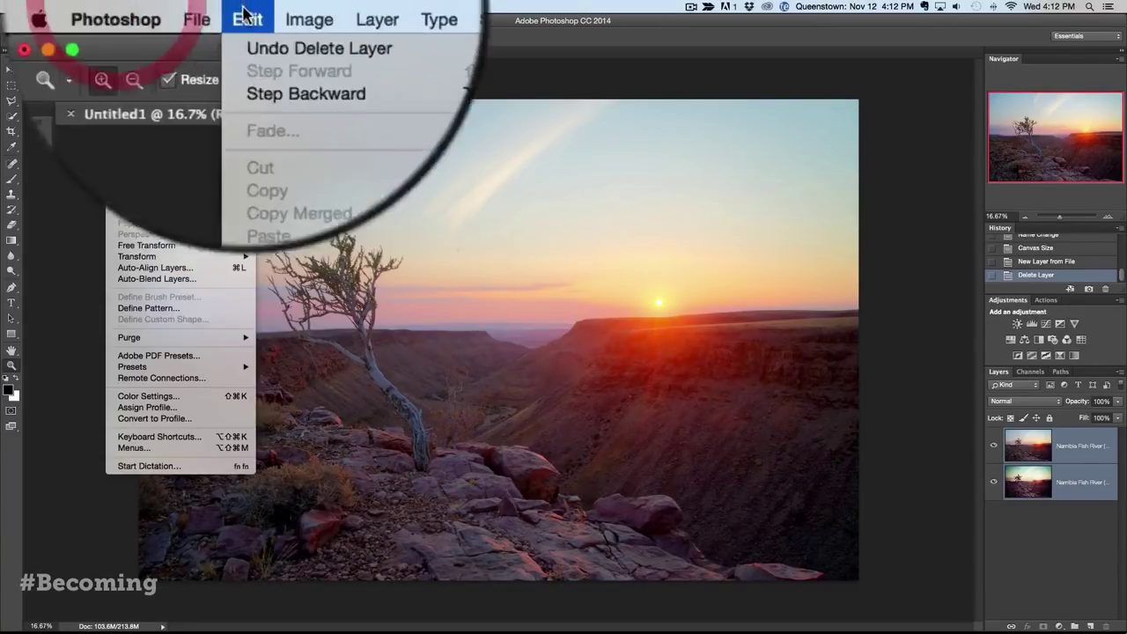
pyautogui.click(246, 271)
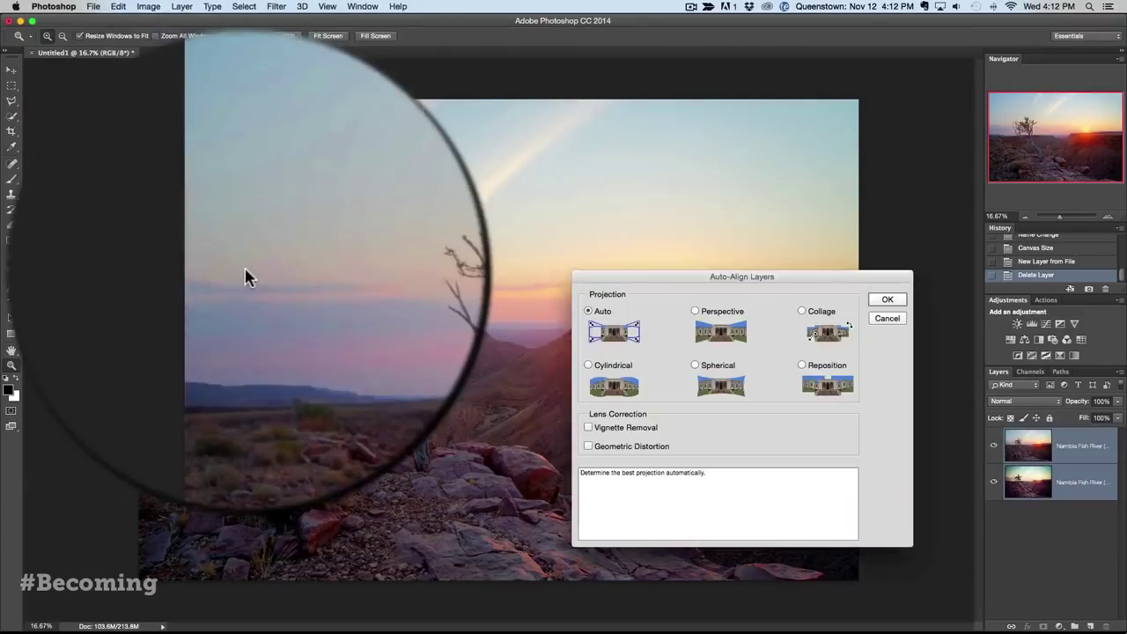
pyautogui.click(886, 300)
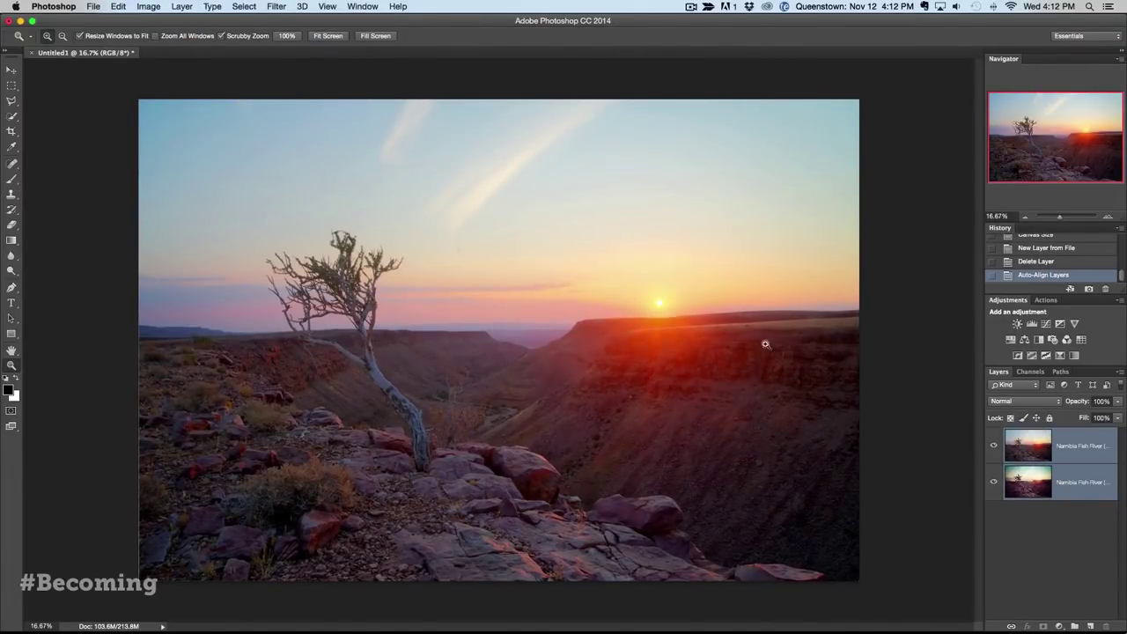
# Step: Crop the aligned layers to a wider panorama, trimming narrow strips off the sides and larger strips off the sky and foreground rocks
pyautogui.press('space')
pyautogui.click(646, 342)
pyautogui.press('c')
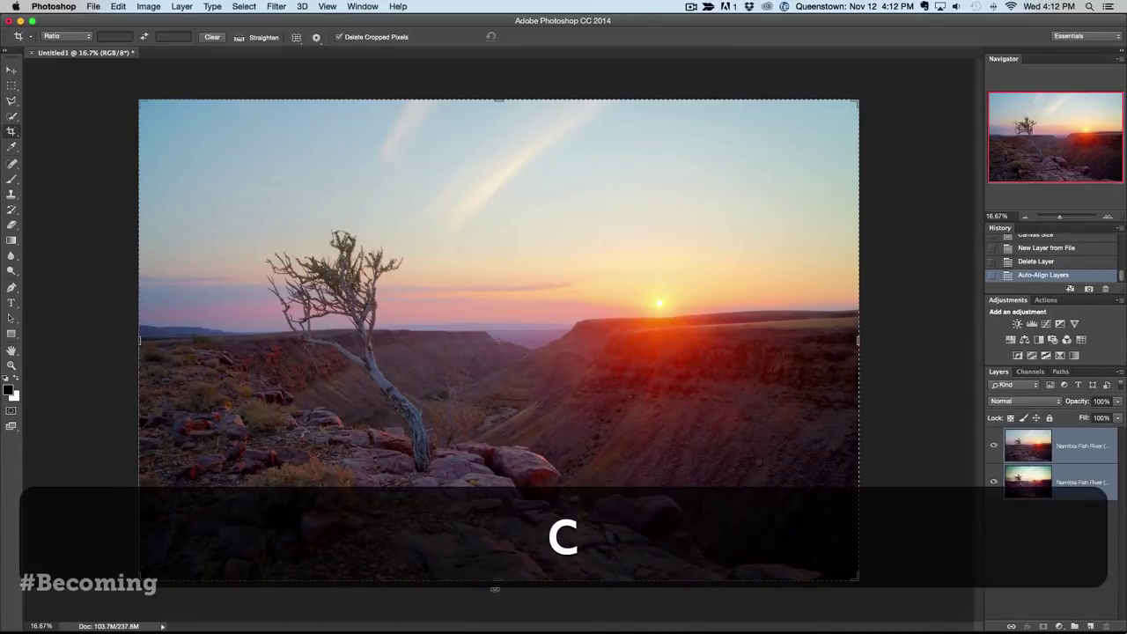
pyautogui.moveTo(490, 590); pyautogui.dragTo(493, 551)
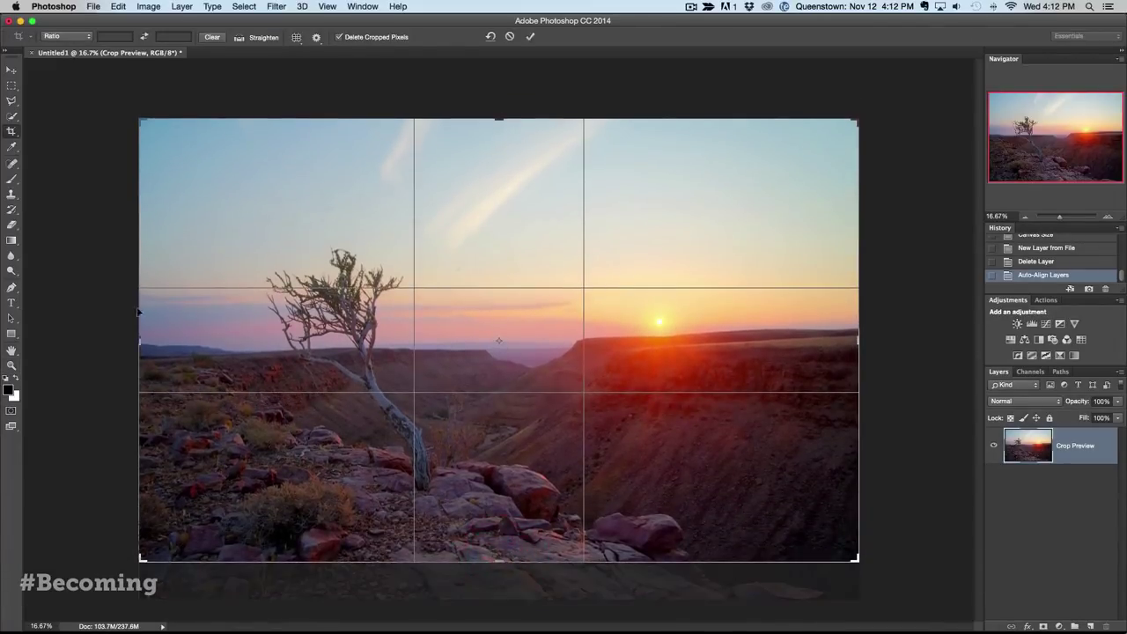
pyautogui.moveTo(134, 336); pyautogui.dragTo(141, 328)
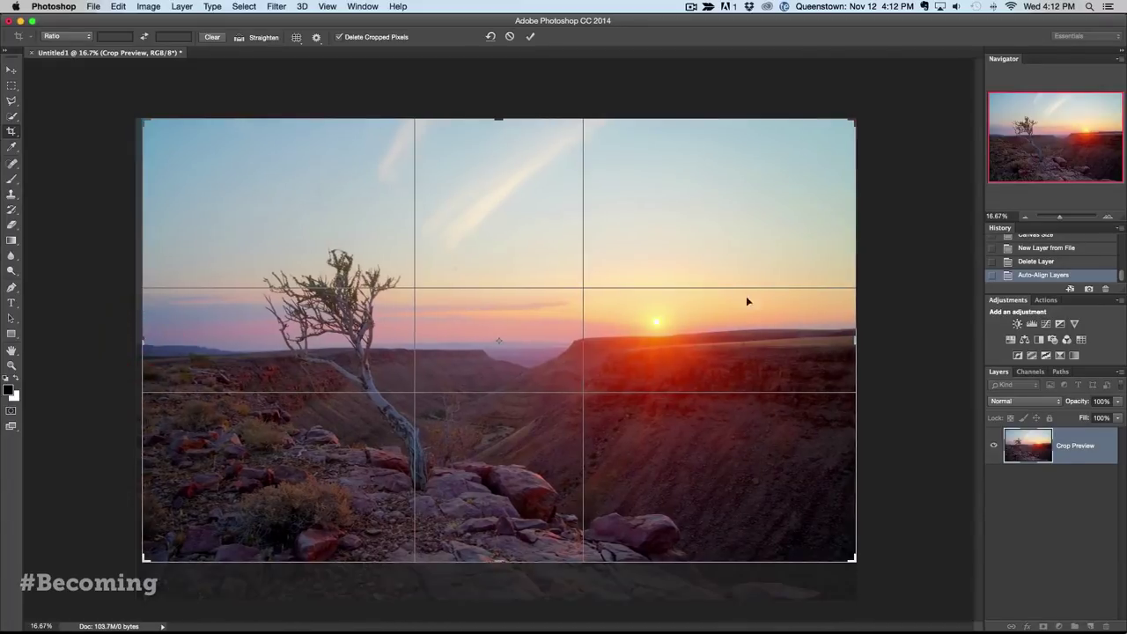
pyautogui.moveTo(851, 341); pyautogui.dragTo(837, 344)
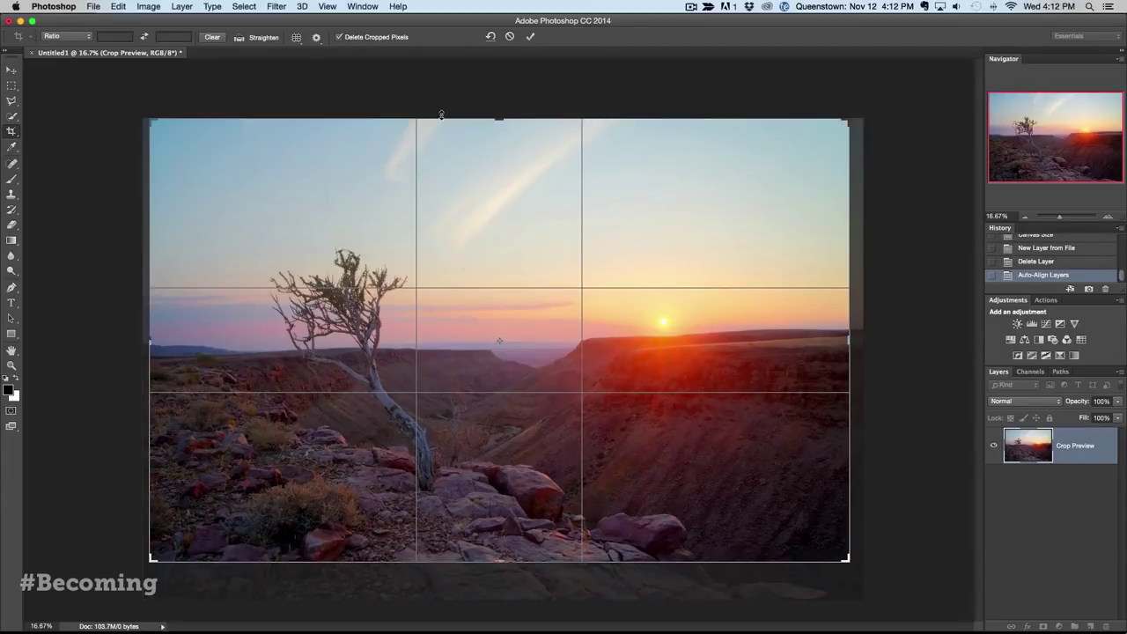
pyautogui.moveTo(500, 115); pyautogui.dragTo(499, 138)
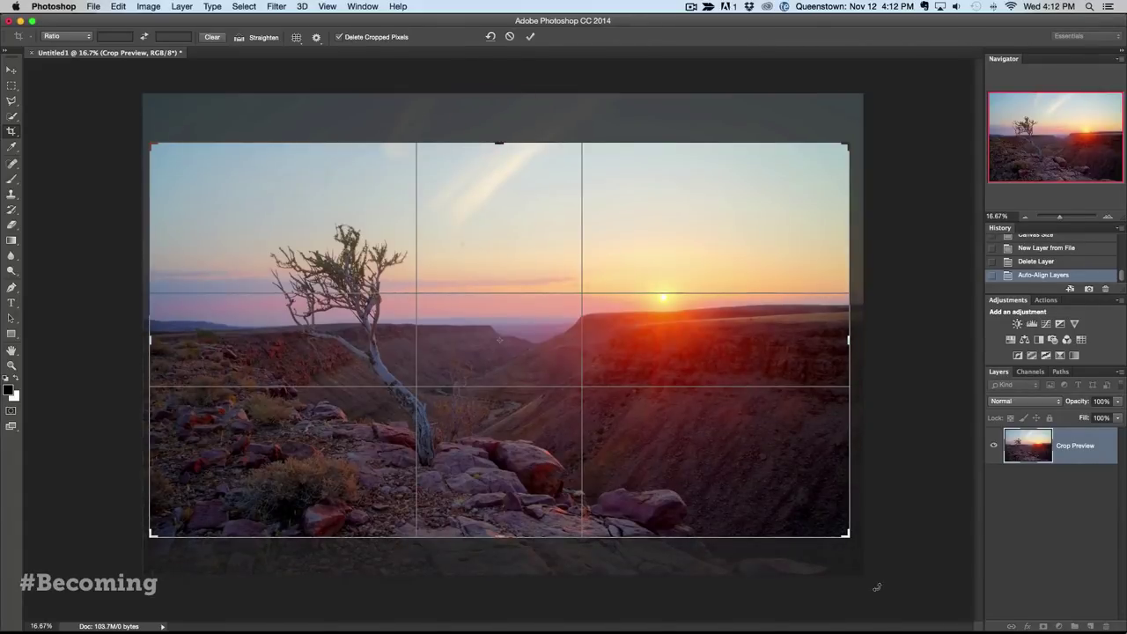
pyautogui.moveTo(861, 558); pyautogui.dragTo(850, 561)
pyautogui.press('Return')
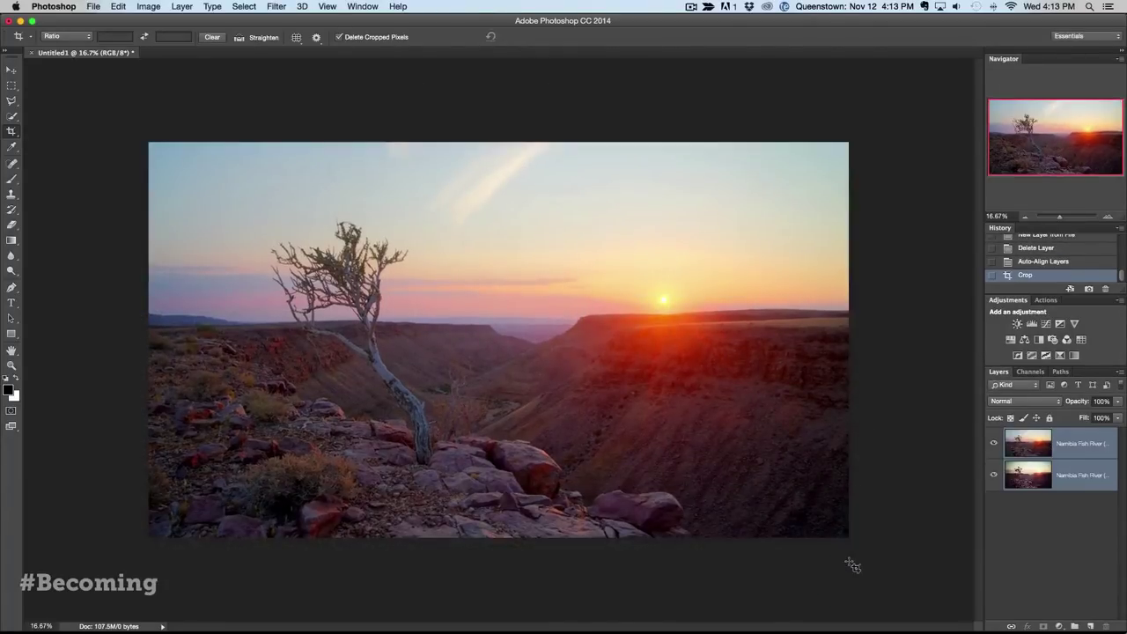
# Step: Add a layer mask to the tone-mapped layer only and set the brush opacity to 42%
pyautogui.press('space')
pyautogui.click(633, 439)
pyautogui.click(1047, 518)
pyautogui.click(1071, 455)
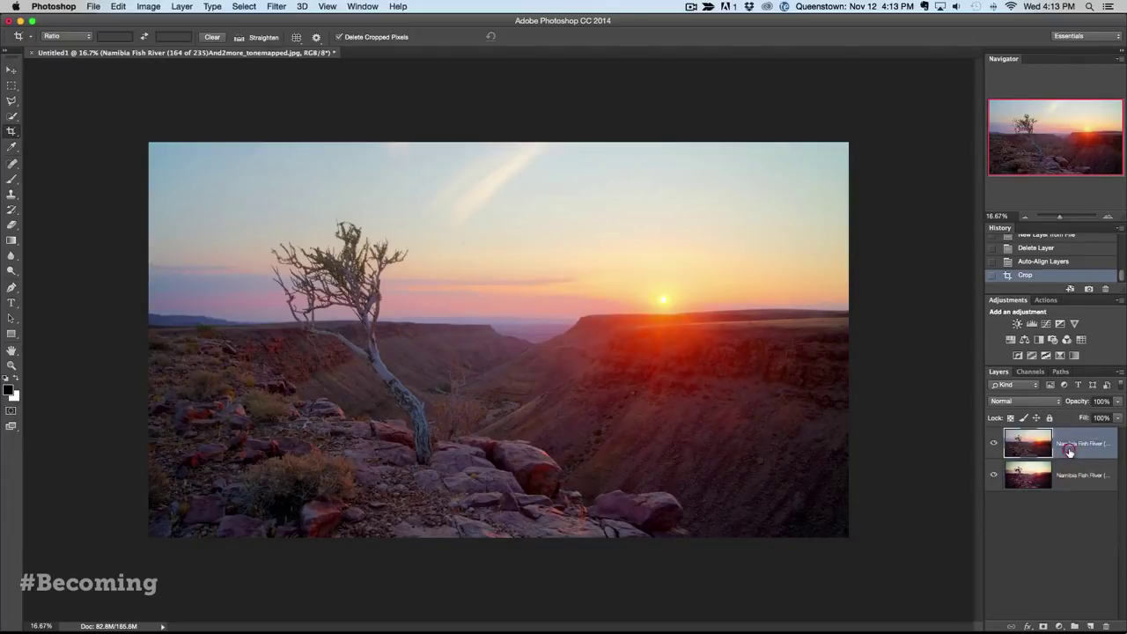
pyautogui.click(1044, 625)
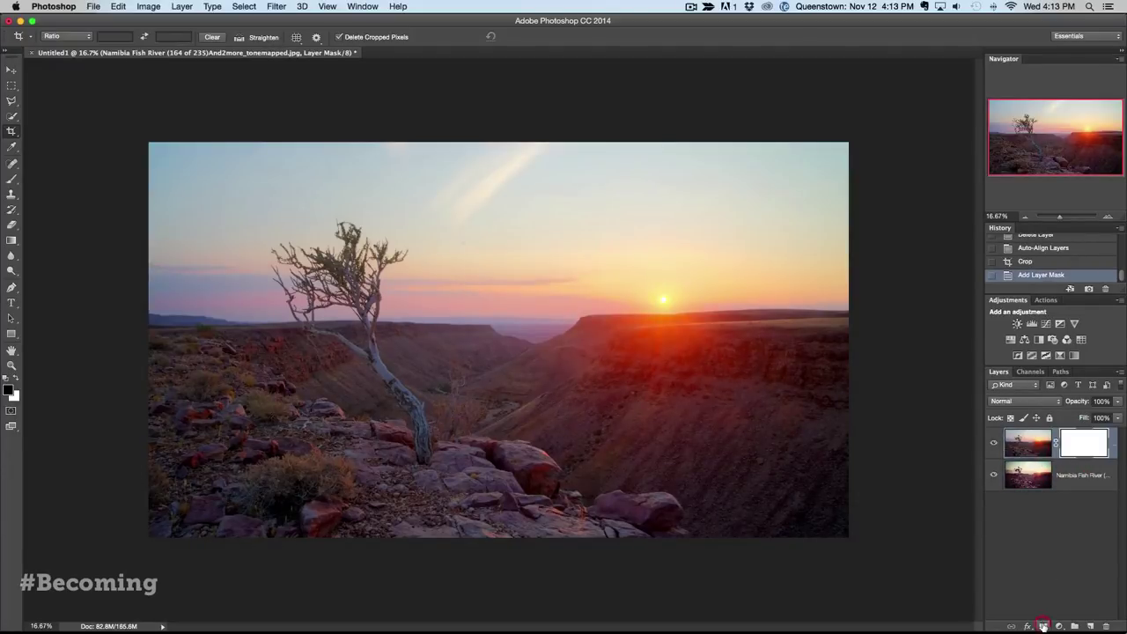
pyautogui.press('b')
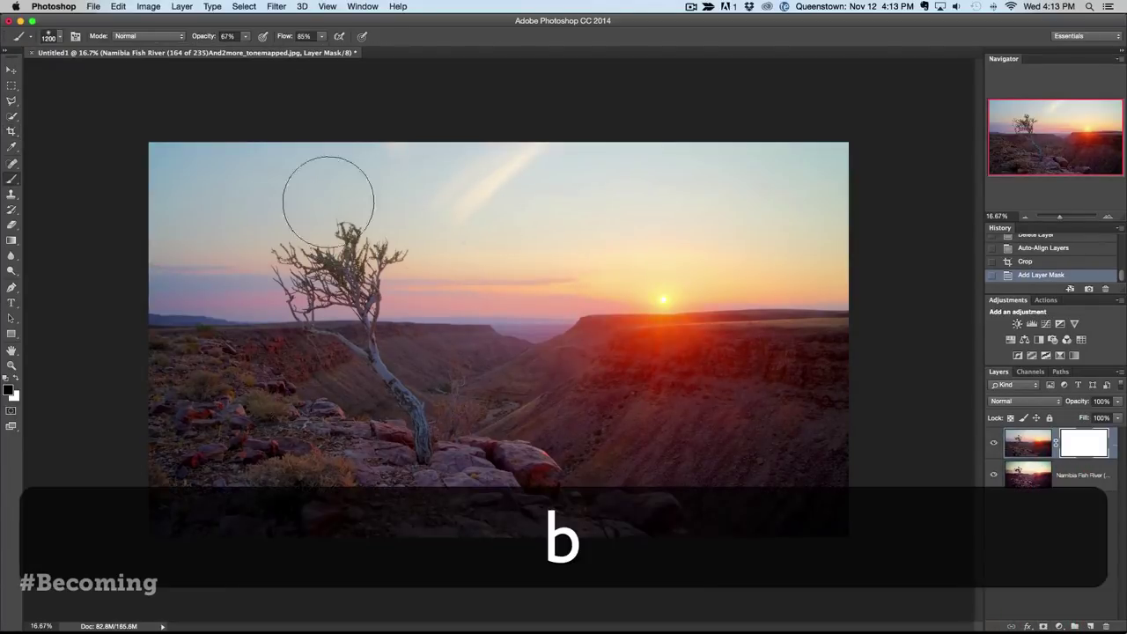
pyautogui.moveTo(202, 36); pyautogui.dragTo(193, 36)
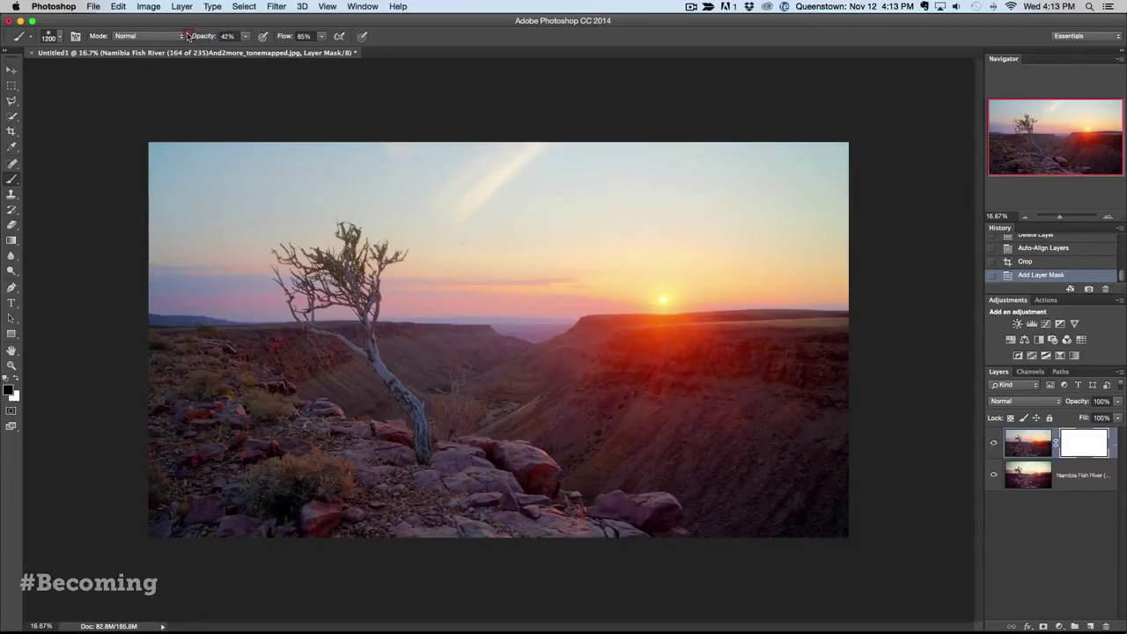
# Step: Toggle the tone-mapped layer's visibility repeatedly to compare its sky and foreground with the Lightroom exposure underneath
pyautogui.press('super+i')
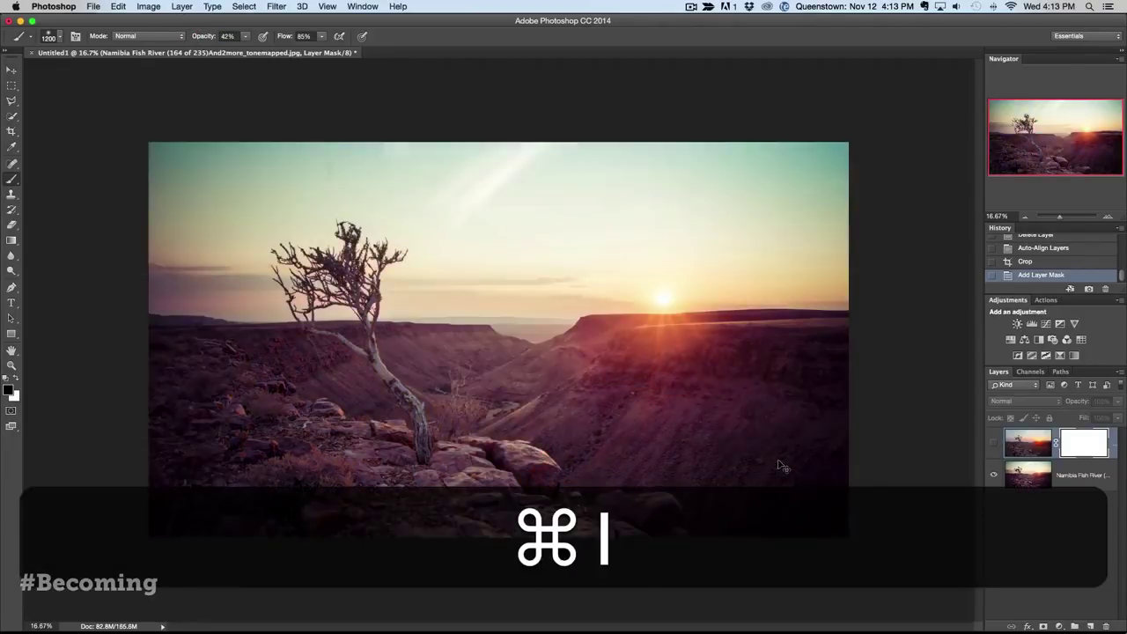
pyautogui.press('super+i')
pyautogui.press('super+i')
pyautogui.press('super+i')
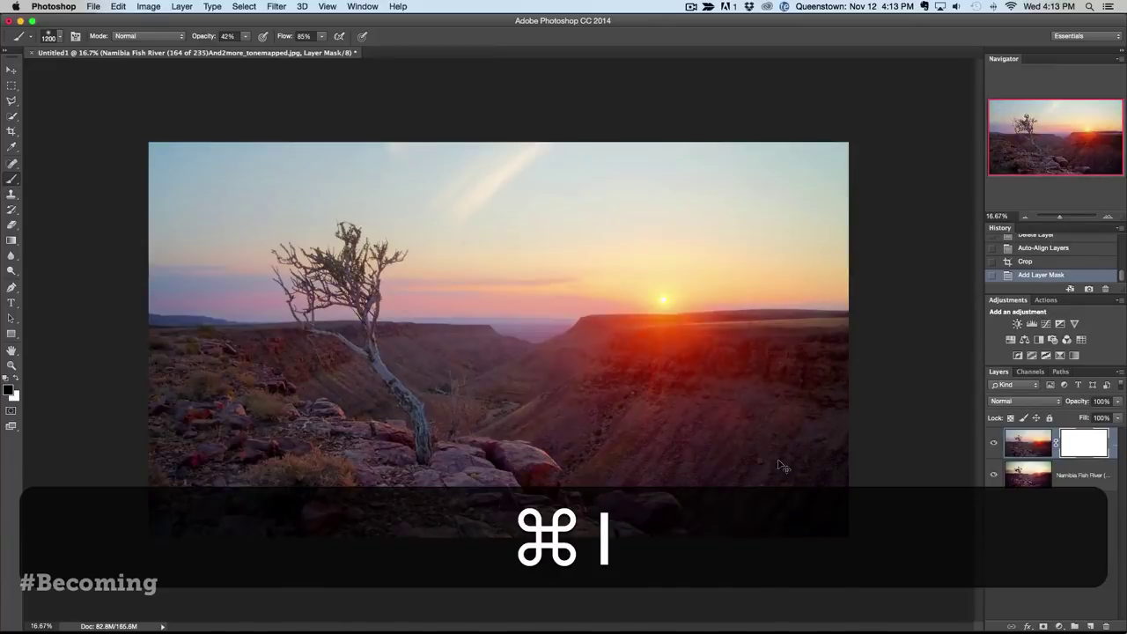
pyautogui.press('super+i')
pyautogui.press('super+i')
pyautogui.press('super+i')
pyautogui.press('super+i')
pyautogui.press('super+i')
pyautogui.press('super+i')
pyautogui.press('super+i')
pyautogui.press('super+i')
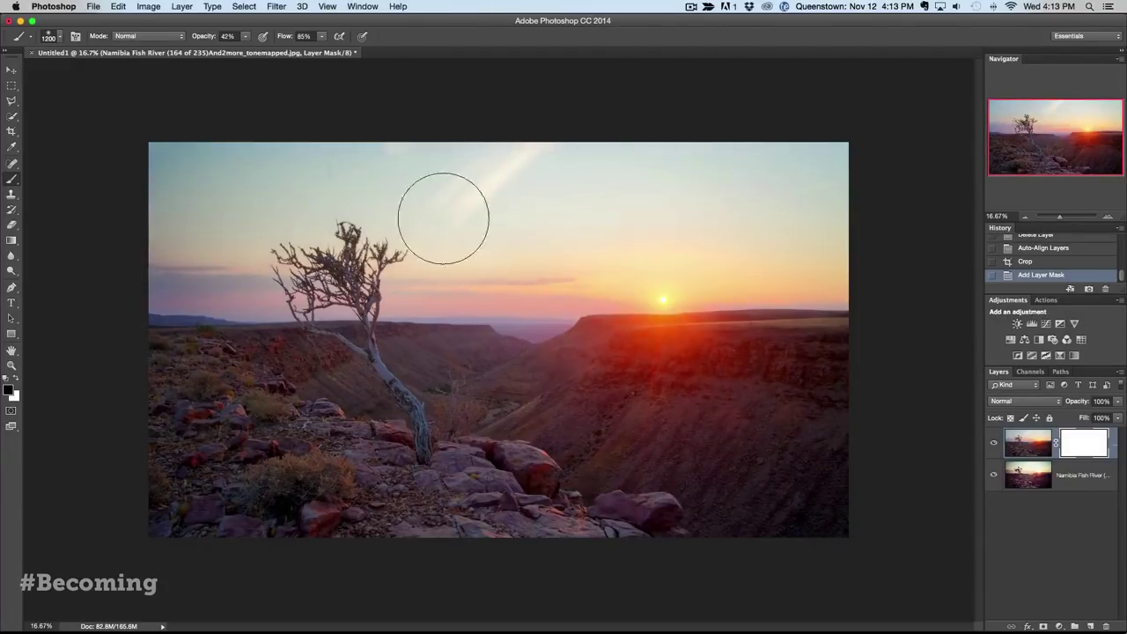
# Step: Paint black on the tone-mapped layer's mask over the sky and outer foreground edges, comparing with the layer hidden and shown
pyautogui.press('super+i')
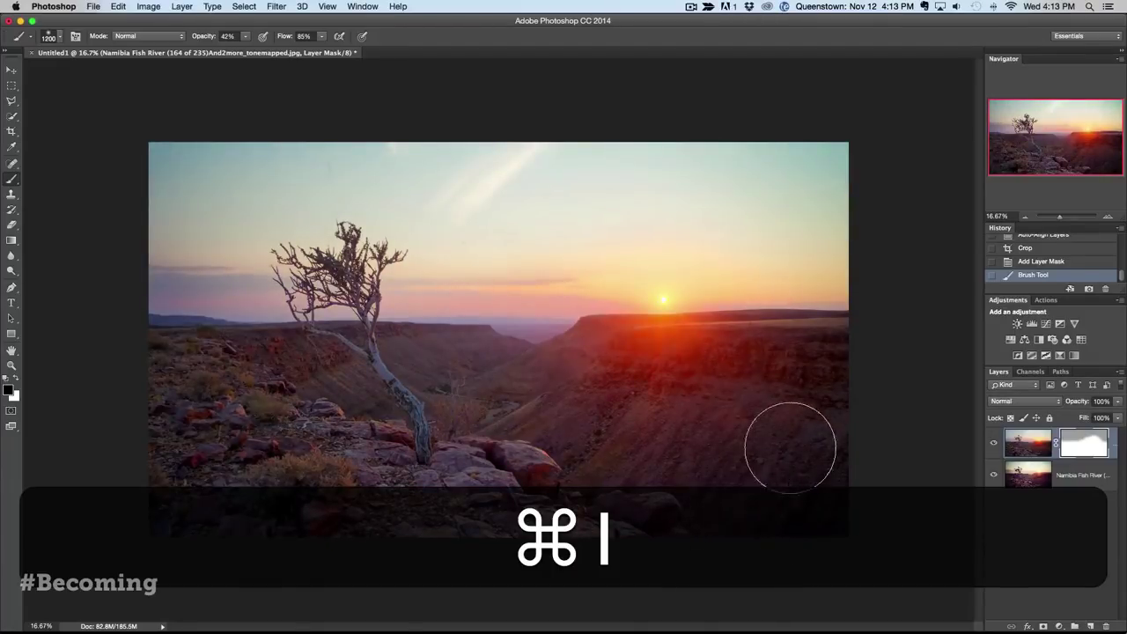
pyautogui.press('super+i')
pyautogui.press('super+i')
pyautogui.press('super+i')
pyautogui.press('super+i')
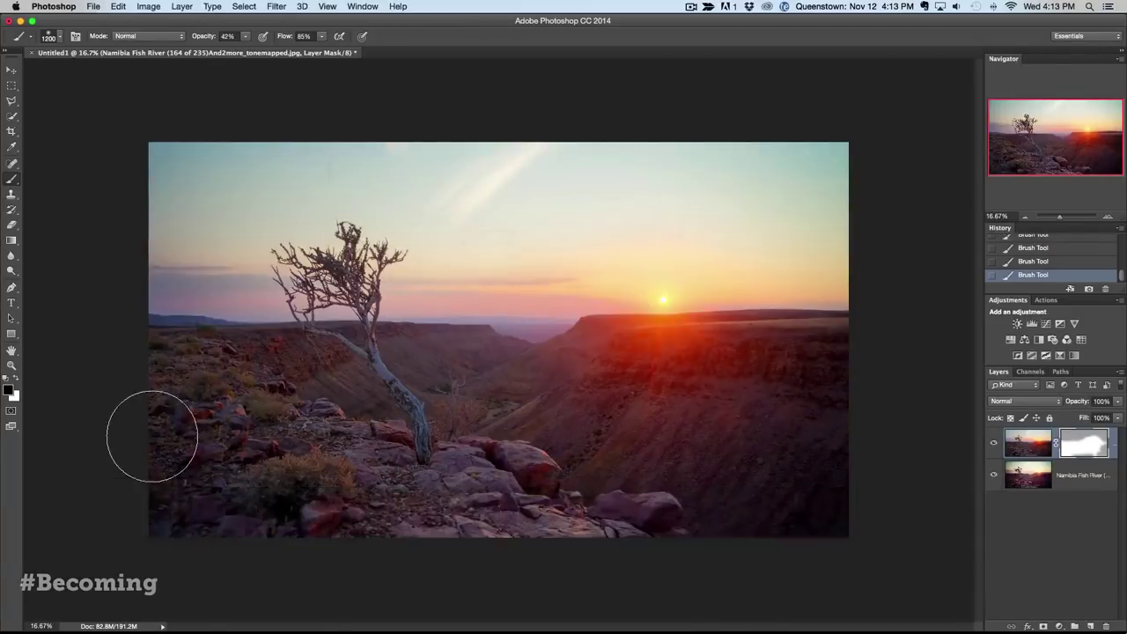
pyautogui.press('super+i')
pyautogui.press('super+i')
# Step: Paint black on the mask over the tree trunk, comparing the blend with the lower exposure alone
pyautogui.press('super+comma')
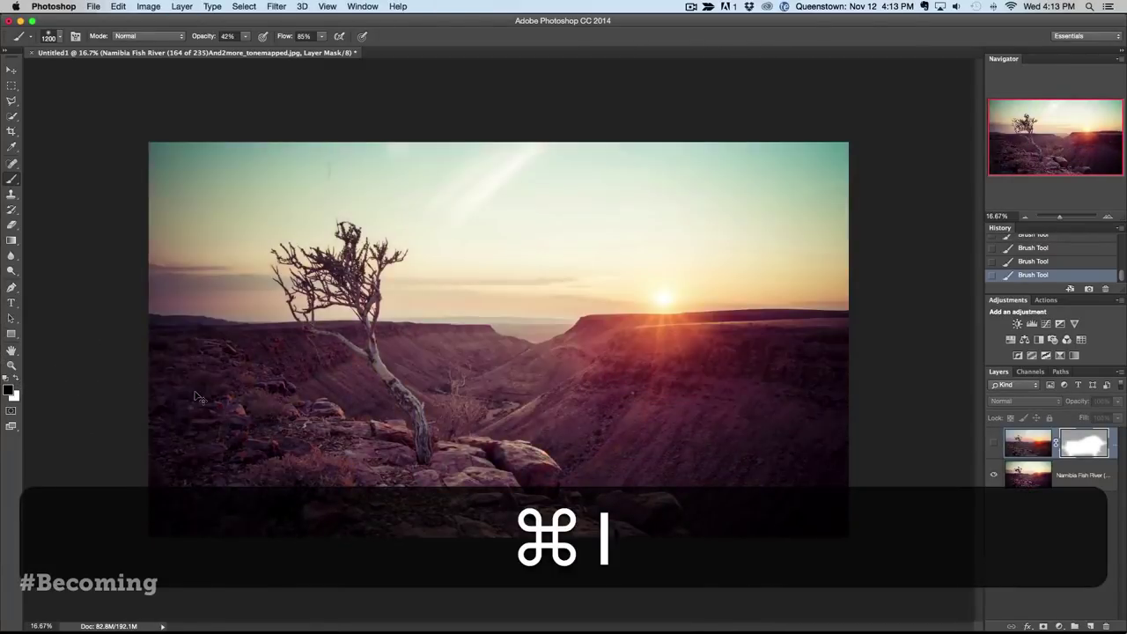
pyautogui.press('super+comma')
pyautogui.press('super+comma')
pyautogui.press('super+comma')
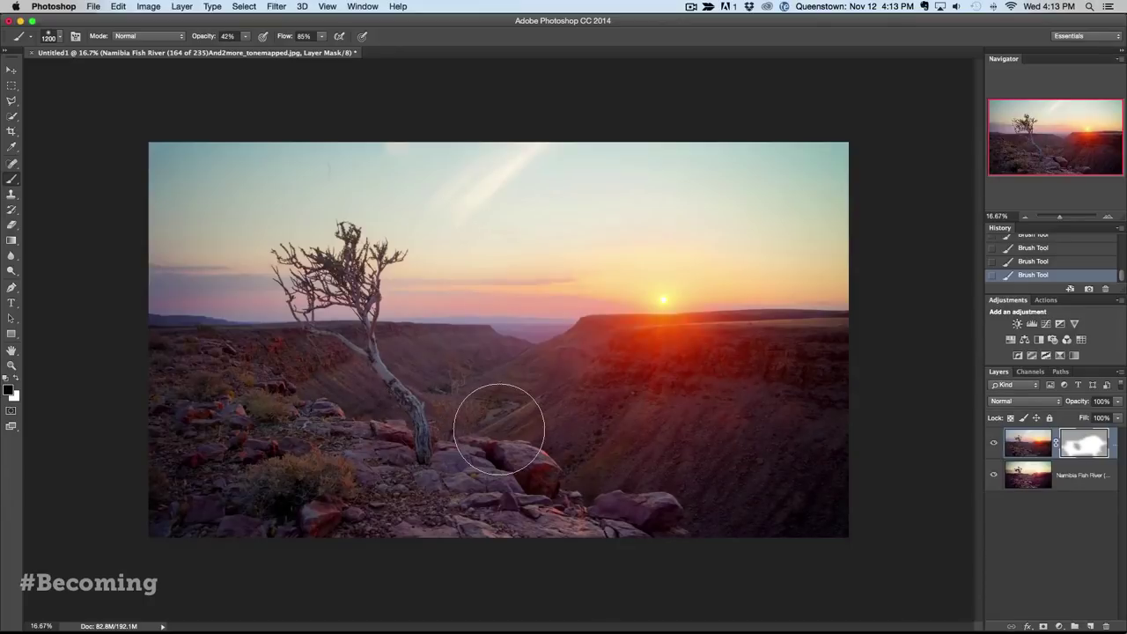
# Step: Examine the painted mask areas with the red mask overlay and by temporarily hiding the lower layer
pyautogui.press('\\')
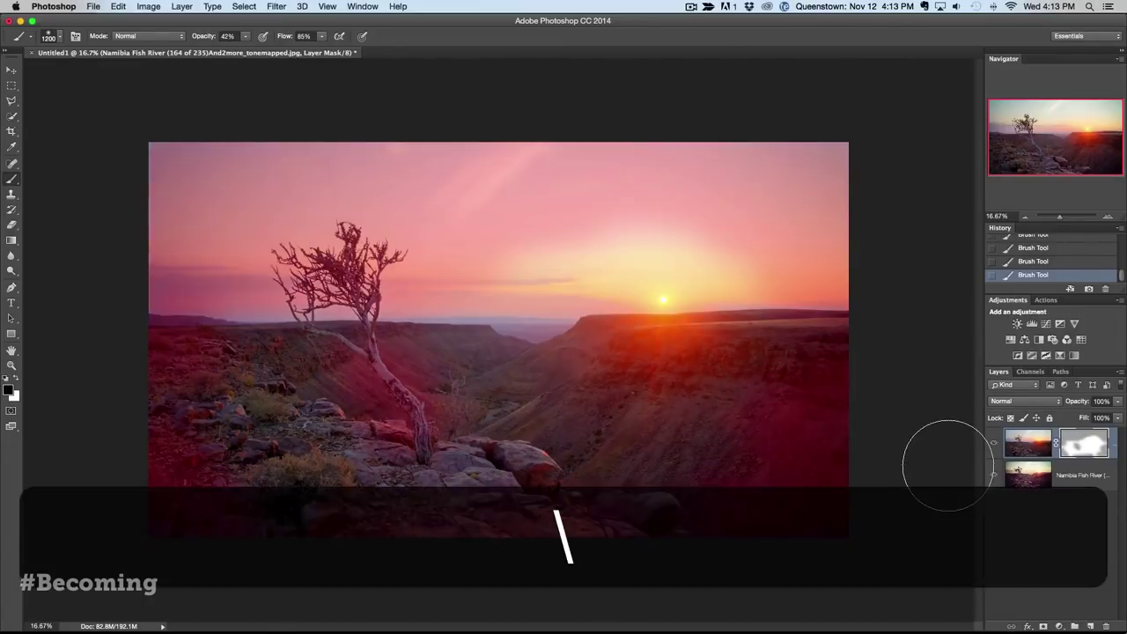
pyautogui.press('\\')
pyautogui.press('\\')
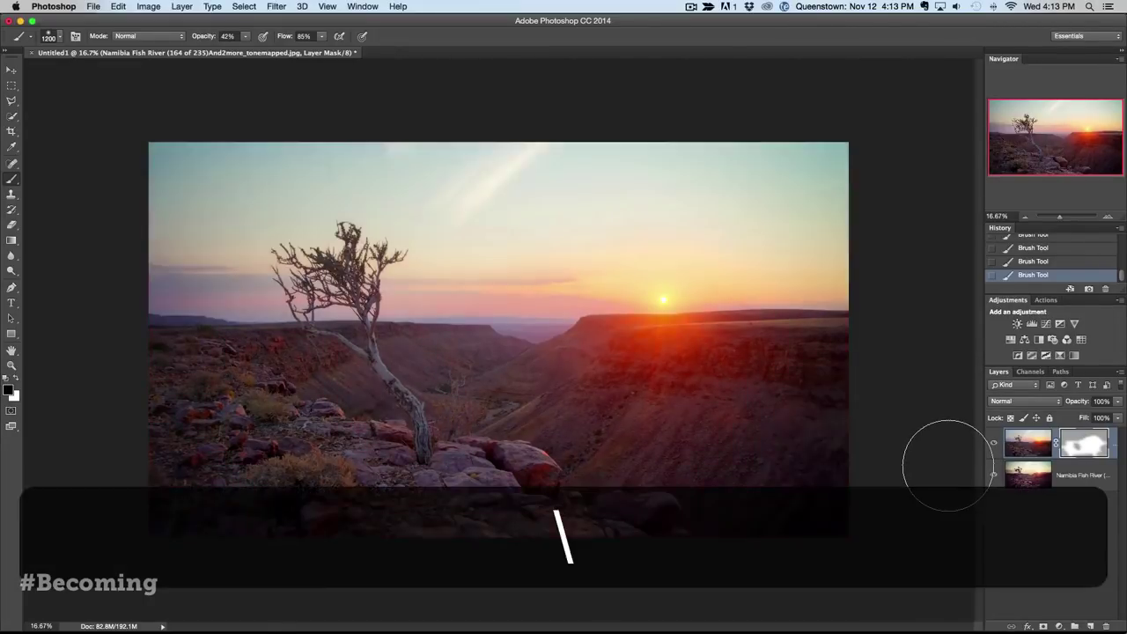
pyautogui.press('\\')
pyautogui.click(994, 477)
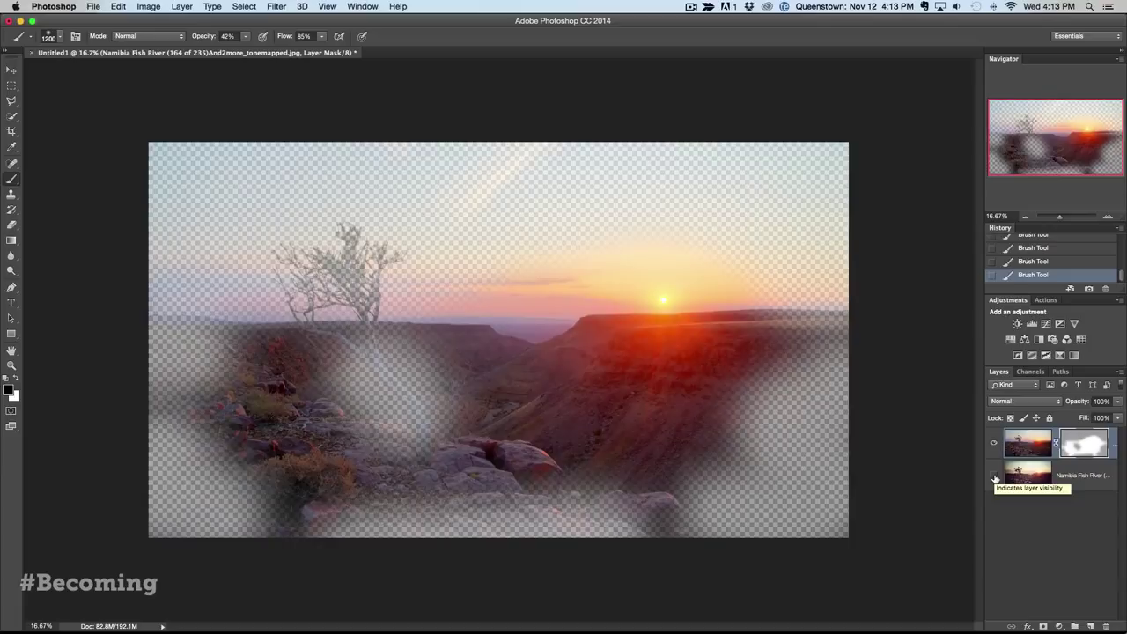
pyautogui.click(994, 477)
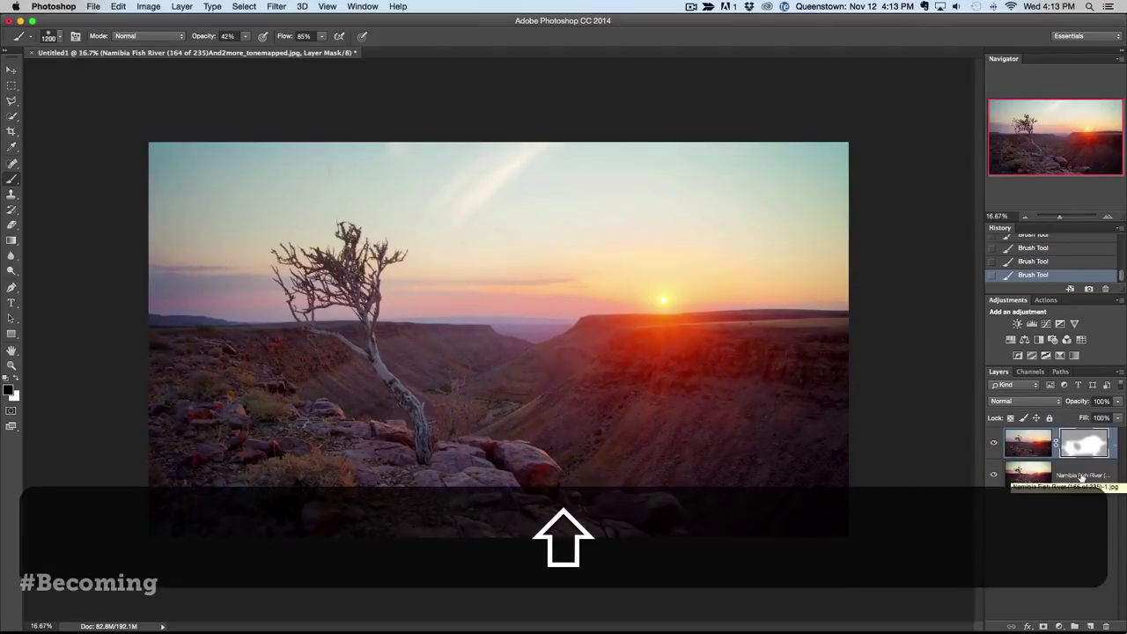
# Step: Merge the two image layers and remove the small blemishes in the sky and near the horizon with the Spot Healing Brush
pyautogui.keyDown('shift'); pyautogui.click(1080, 474); pyautogui.keyUp('shift')
pyautogui.press('super+e')
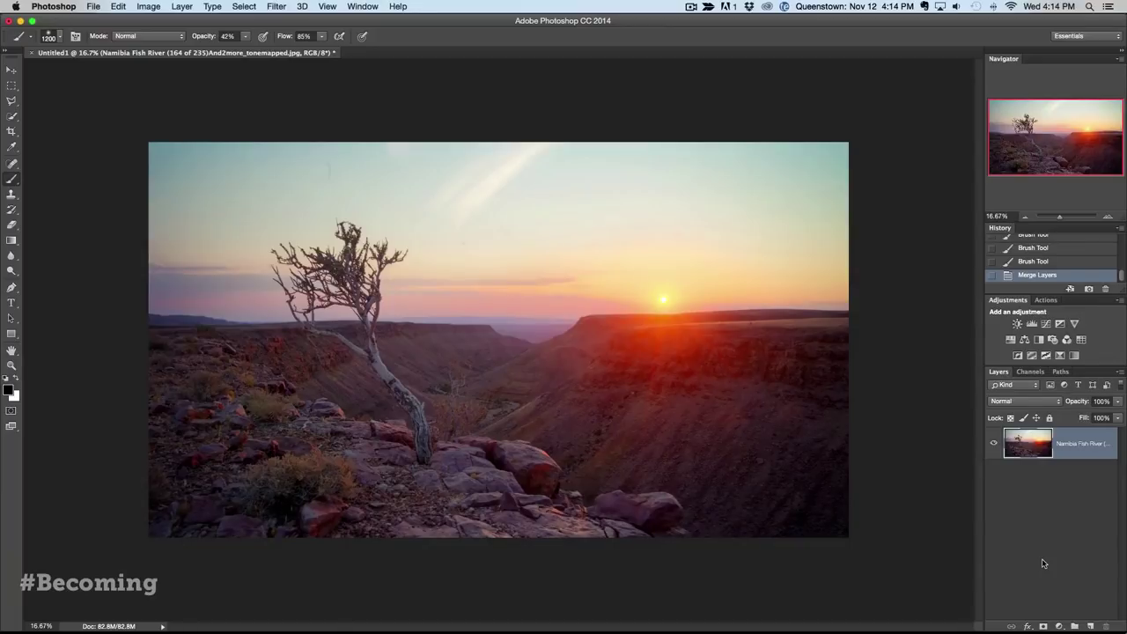
pyautogui.press('j')
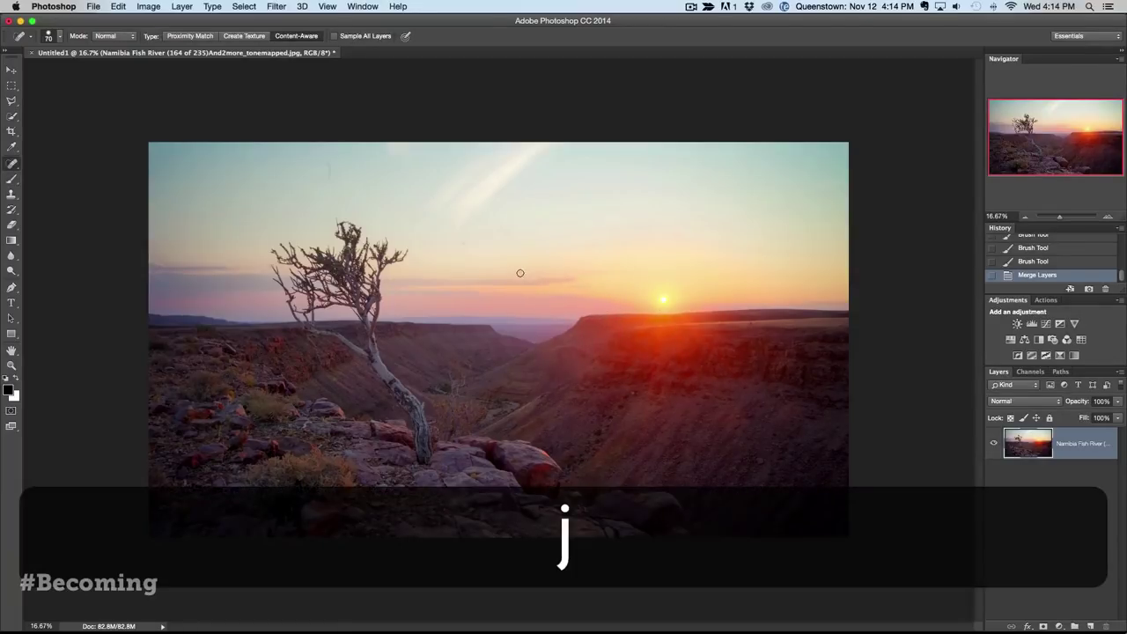
pyautogui.click(465, 247)
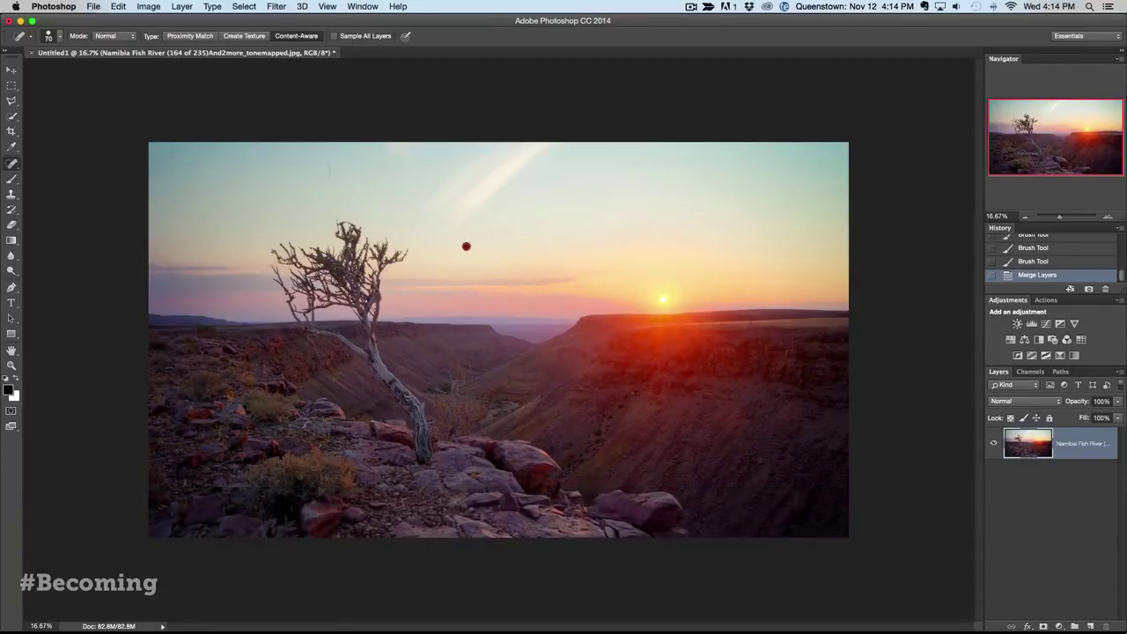
pyautogui.click(325, 163)
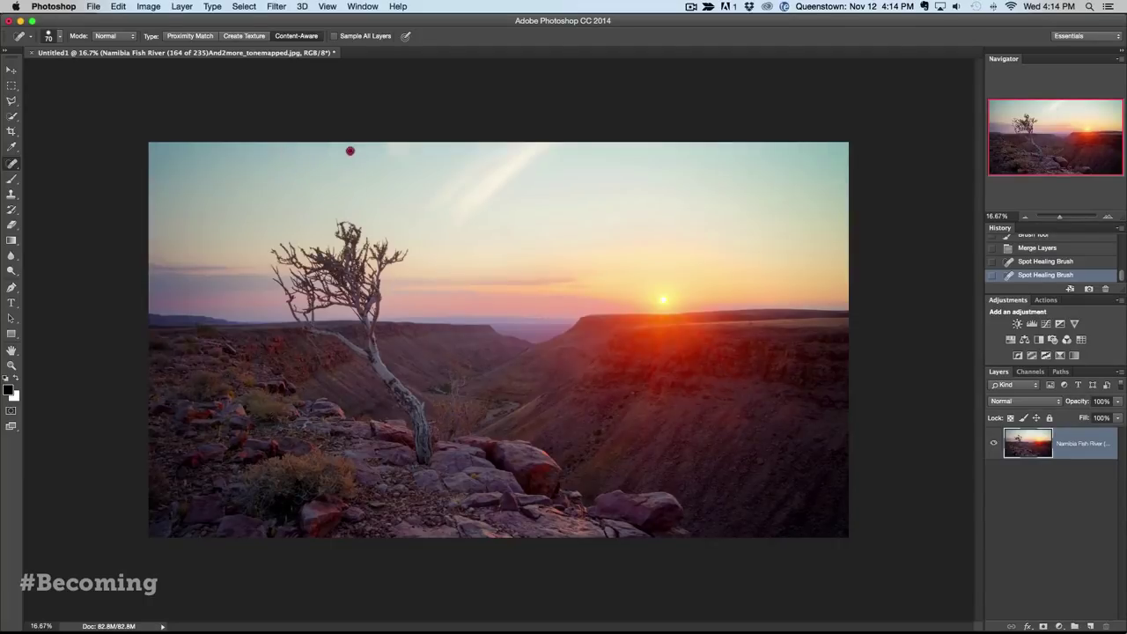
pyautogui.click(532, 285)
pyautogui.click(723, 325)
# Step: Switch to full screen mode with the menu bar and enlarge the image to about 19.65%
pyautogui.press('space')
pyautogui.click(526, 356)
pyautogui.press('f')
pyautogui.press('space')
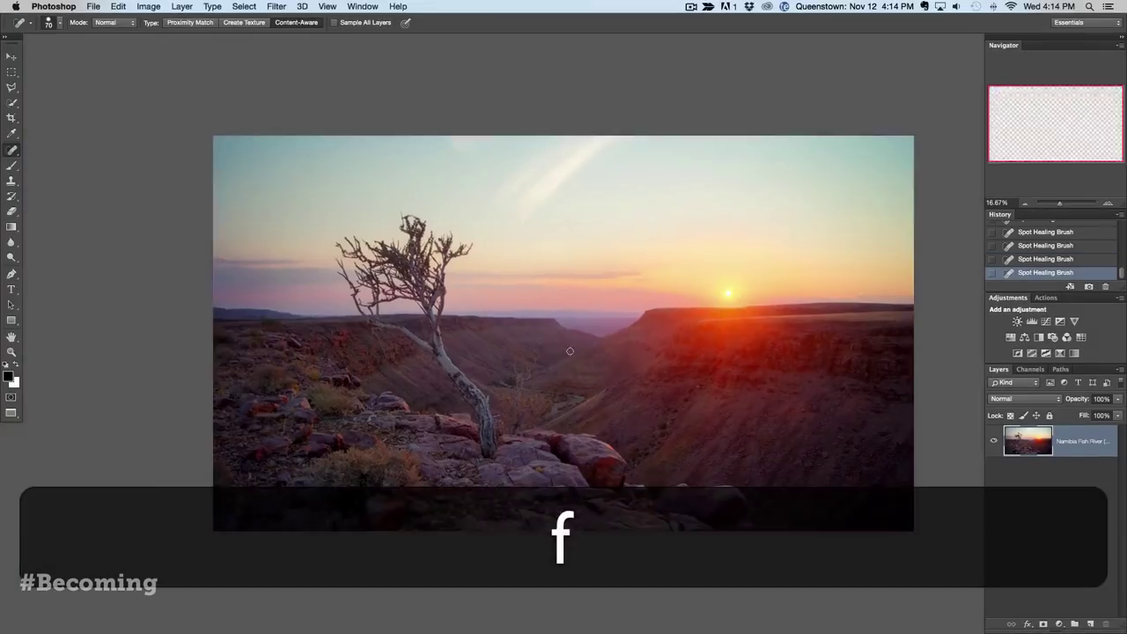
pyautogui.moveTo(586, 357); pyautogui.dragTo(572, 358)
pyautogui.press('z')
pyautogui.click(570, 368)
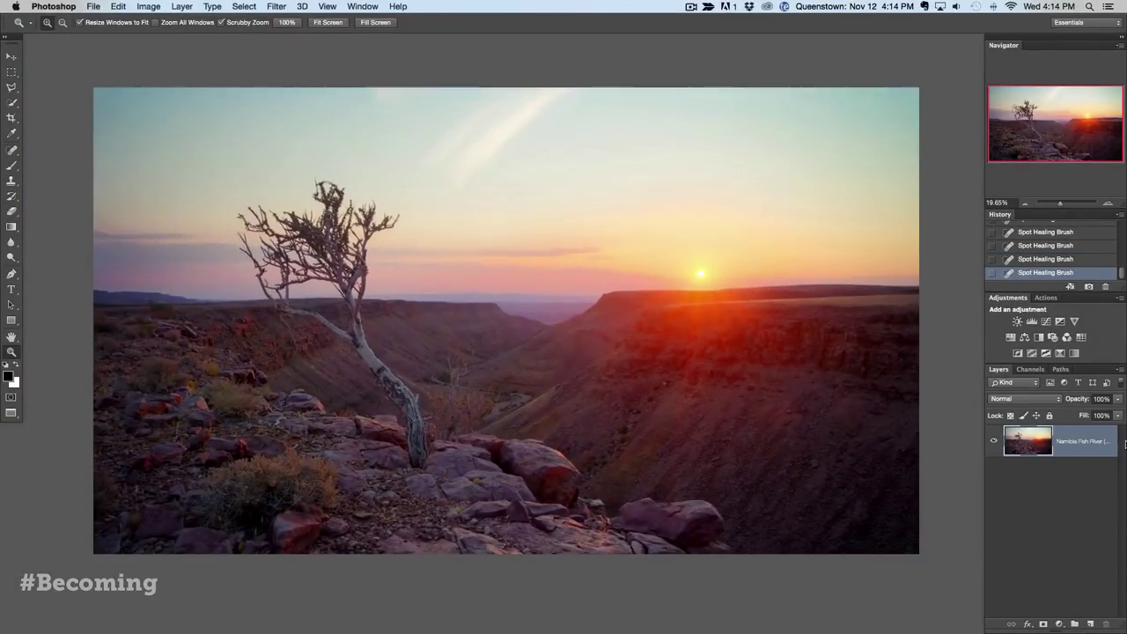
# Step: Duplicate the merged layer twice and apply a Gaussian Blur with a 14.8-pixel radius to the uppermost copy
pyautogui.press('super+j')
pyautogui.press('super+j')
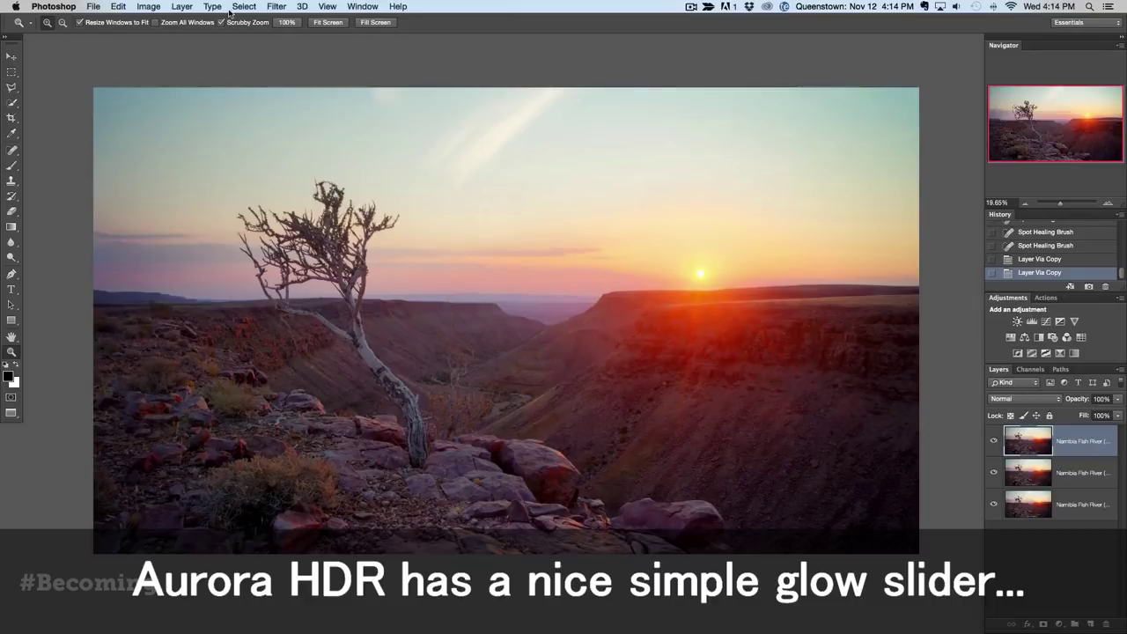
pyautogui.click(277, 6)
pyautogui.click(244, 6)
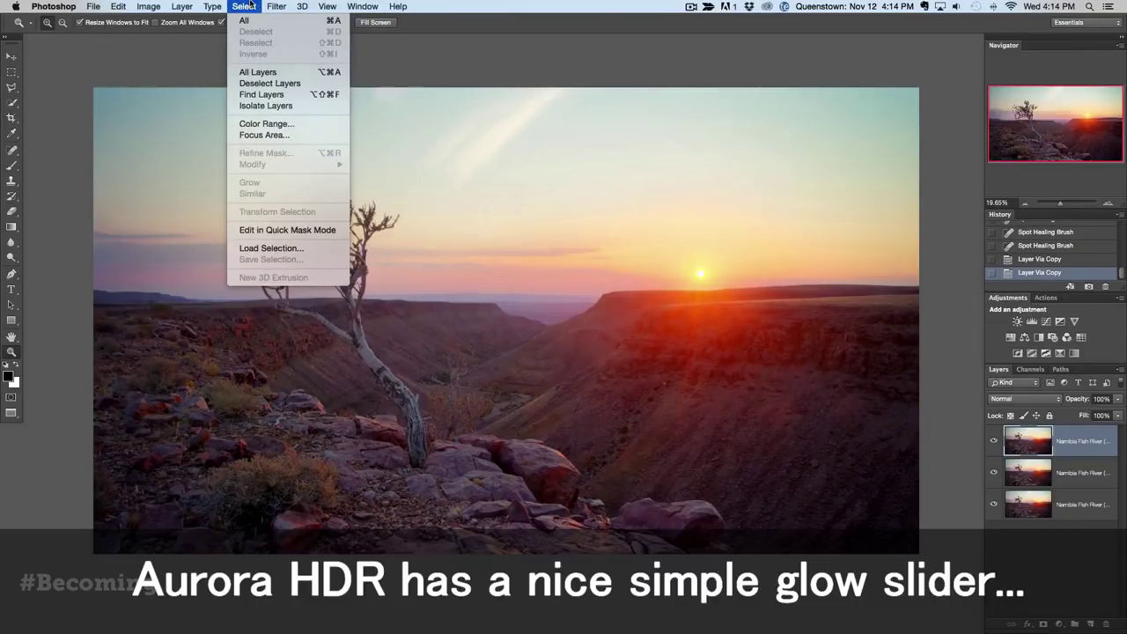
pyautogui.moveTo(274, 6)
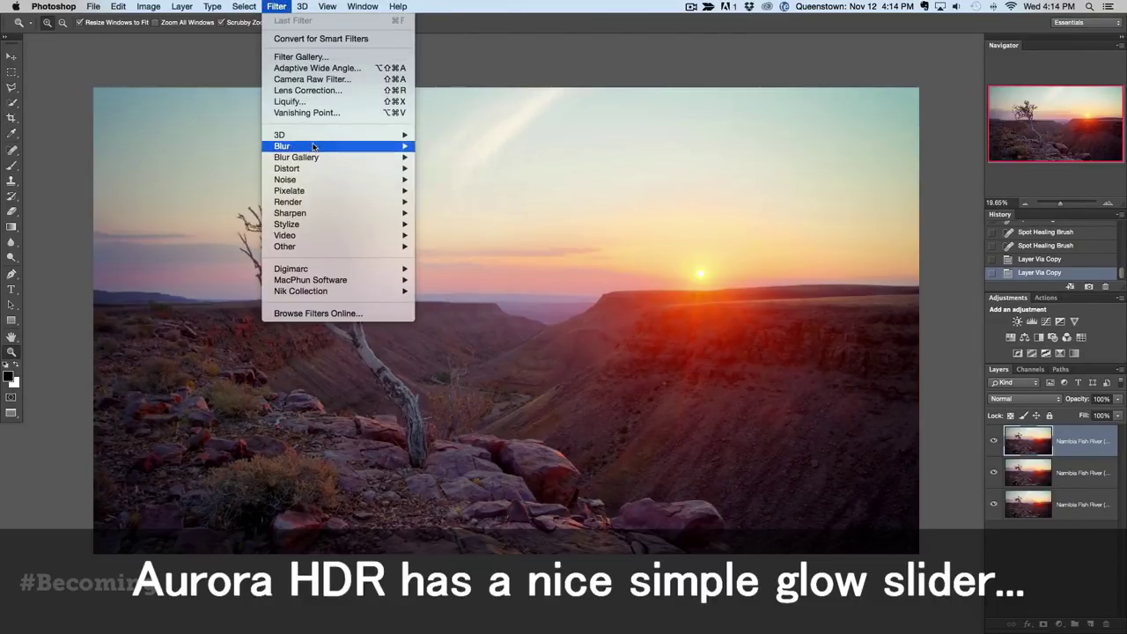
pyautogui.moveTo(314, 148)
pyautogui.click(461, 191)
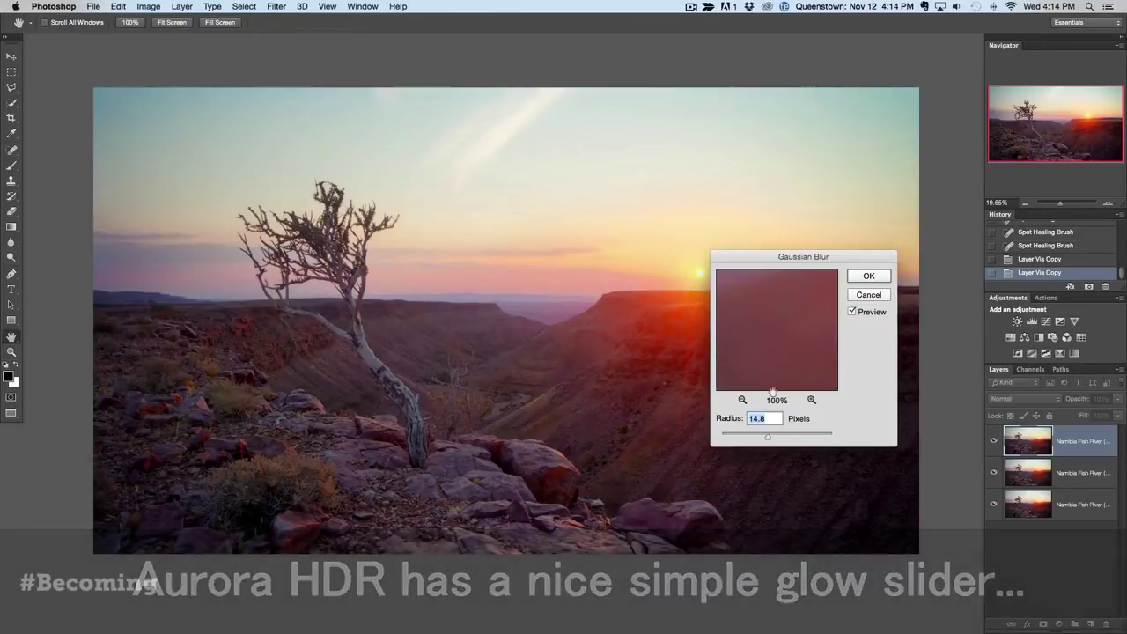
pyautogui.click(871, 276)
# Step: Set the blurred layer's blend mode to Overlay and add a Curves adjustment layer clipped to it
pyautogui.click(1029, 401)
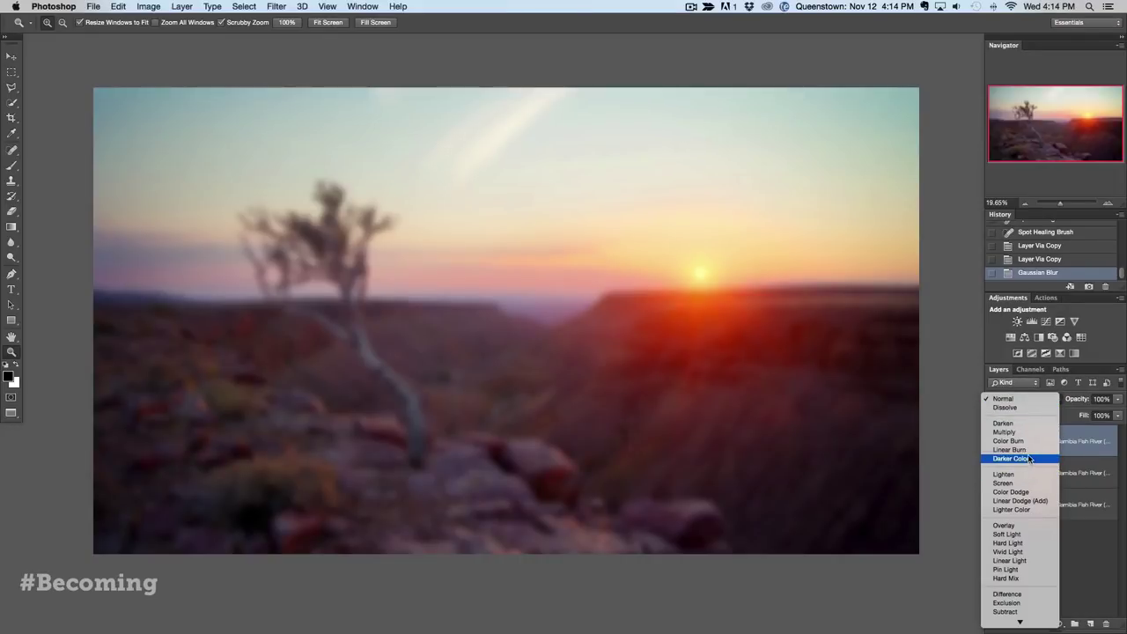
pyautogui.click(1020, 526)
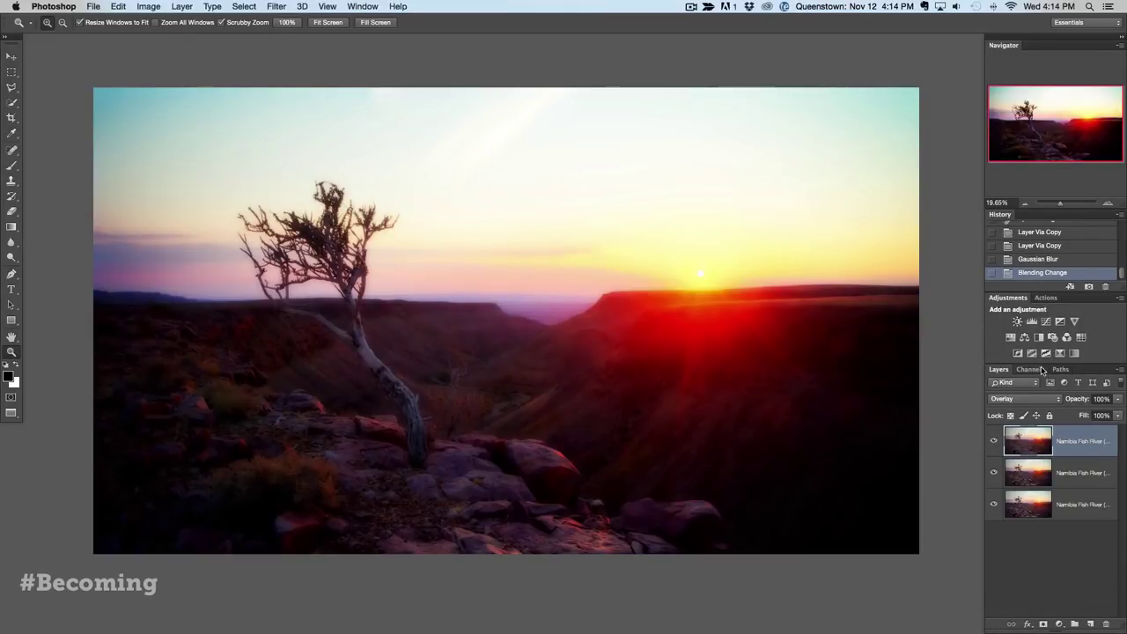
pyautogui.click(960, 323)
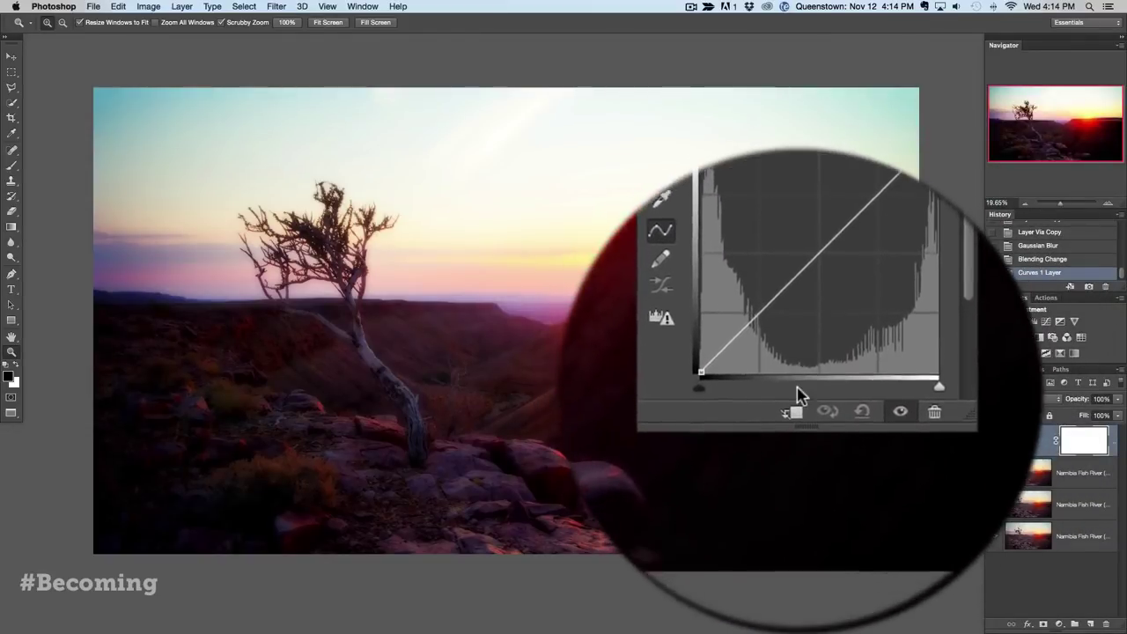
pyautogui.click(816, 499)
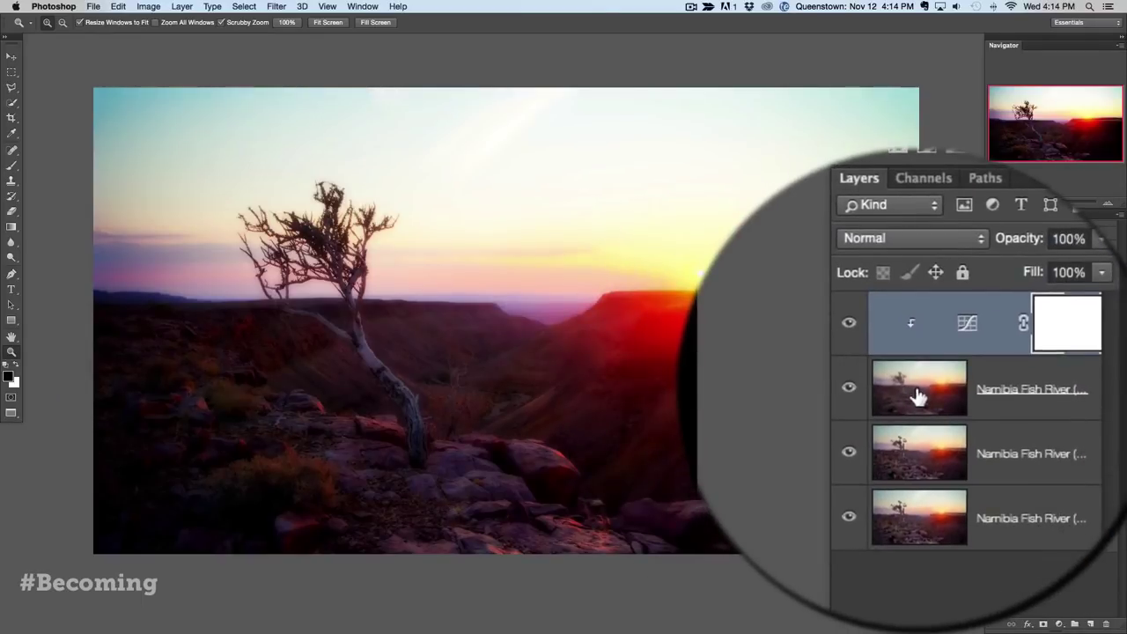
# Step: Brighten the blurred Overlay glow by bending the clipped Curves adjustment's RGB curve upward, and close its settings
pyautogui.moveTo(806, 389); pyautogui.dragTo(782, 363)
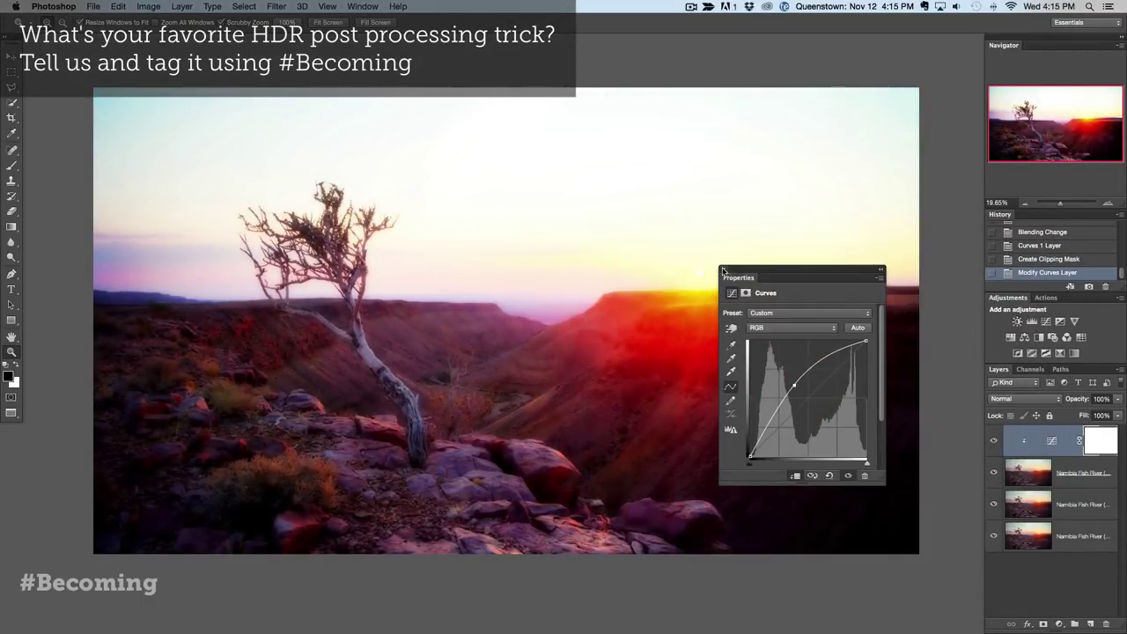
pyautogui.click(722, 269)
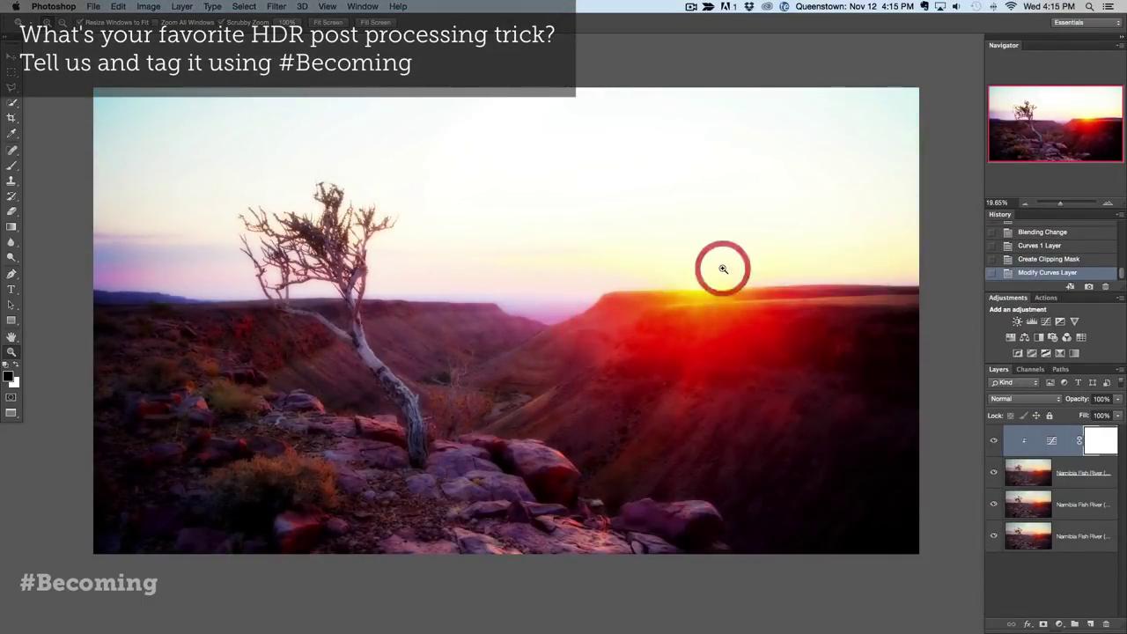
# Step: Move the unblurred middle image copy above the Curves layer and add a white layer mask to it
pyautogui.click(1074, 498)
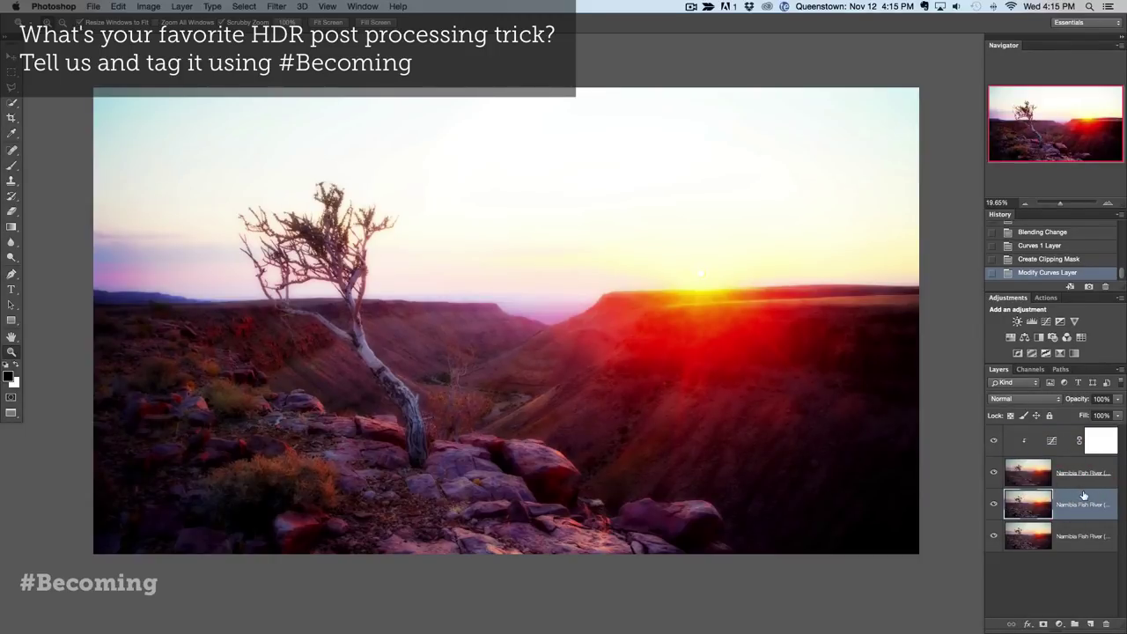
pyautogui.moveTo(1083, 495); pyautogui.dragTo(1074, 437)
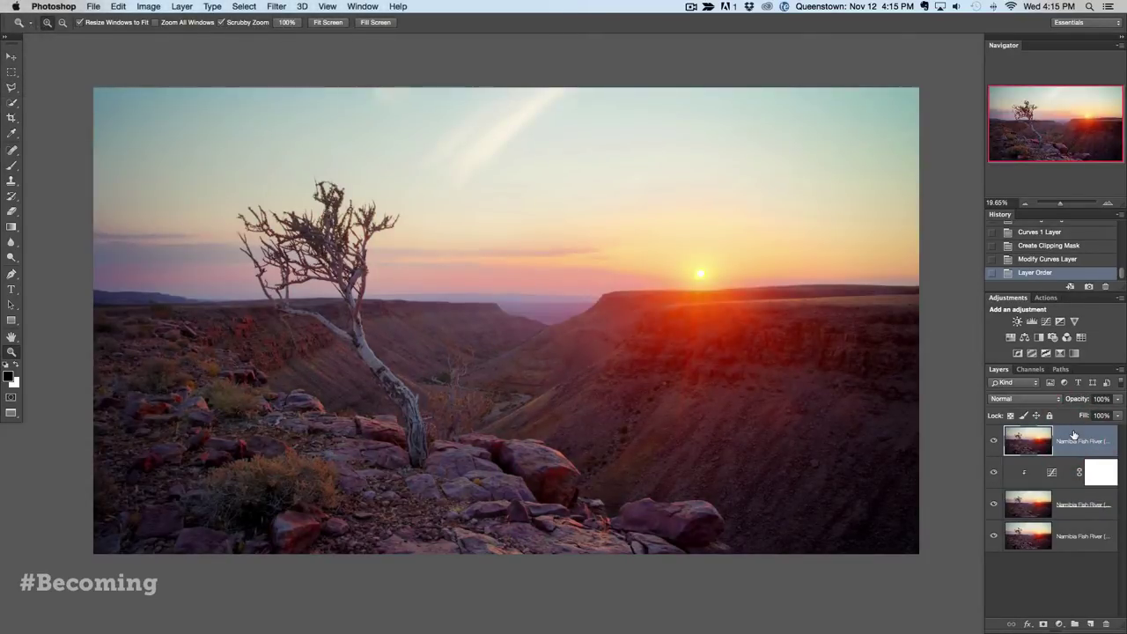
pyautogui.press('super+r')
pyautogui.press('super+b')
pyautogui.press('super+i')
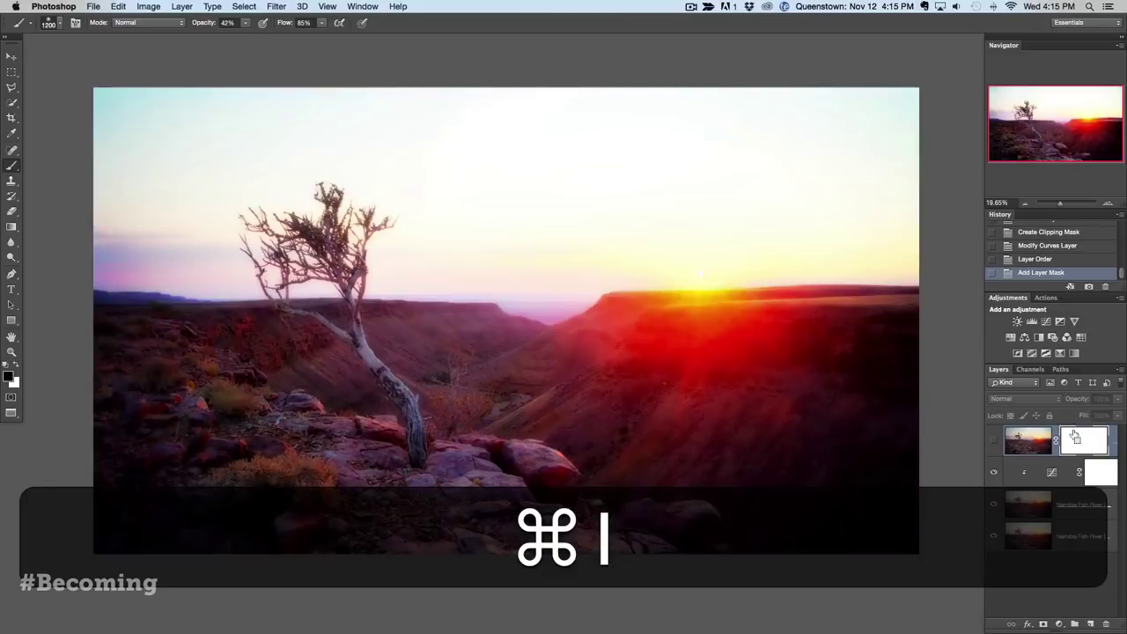
# Step: Toggle the masked top layer's visibility to compare the sharp image with the glow across the whole picture
pyautogui.press('super+i')
pyautogui.press('super+i')
pyautogui.press('super+i')
pyautogui.press('super+i')
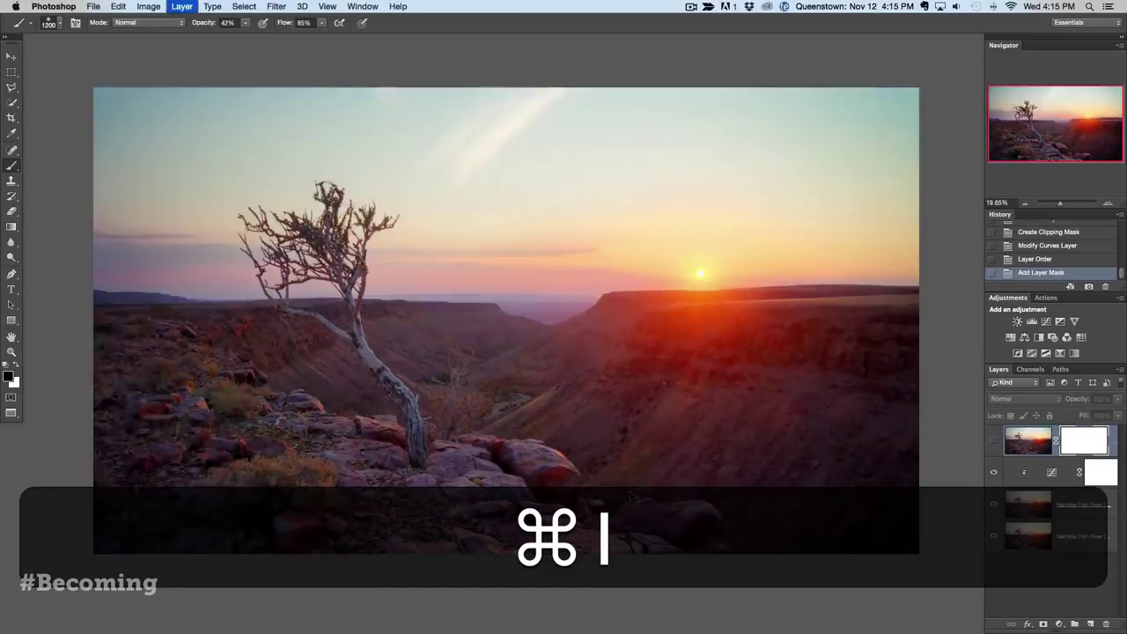
pyautogui.press('super+i')
pyautogui.press('super+i')
pyautogui.press('super+i')
# Step: Inspect the foreground rocks up close with the masked top layer switched on and off
pyautogui.press('z')
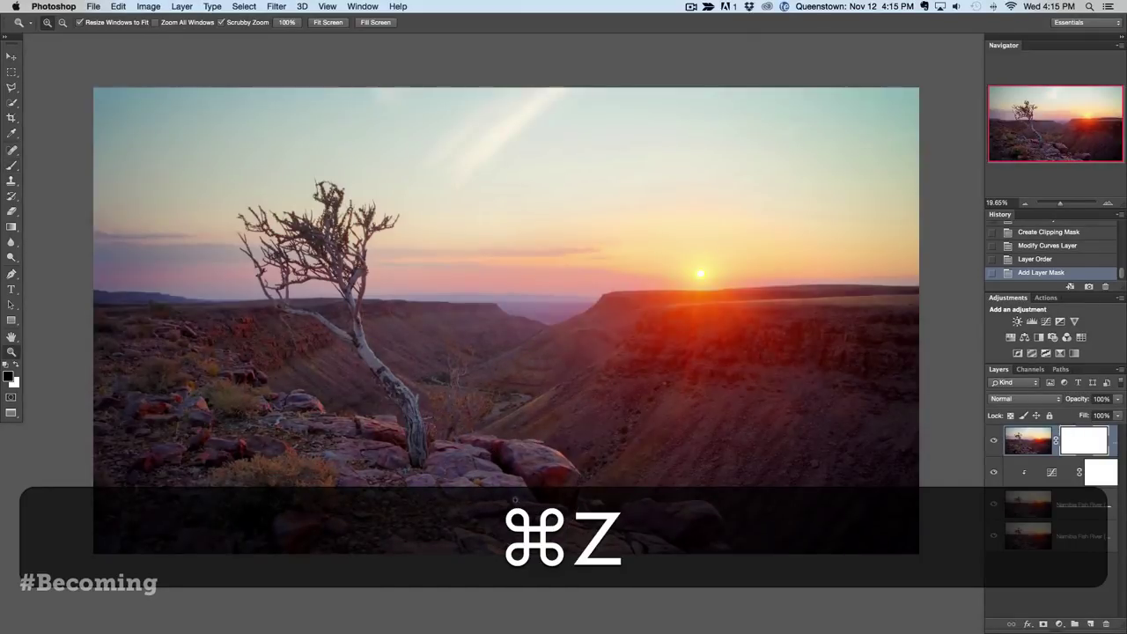
pyautogui.moveTo(520, 507)
pyautogui.mouseDown()
pyautogui.moveTo(533, 506)
pyautogui.moveTo(527, 436)
pyautogui.moveTo(578, 497)
pyautogui.mouseUp()
pyautogui.press('space')
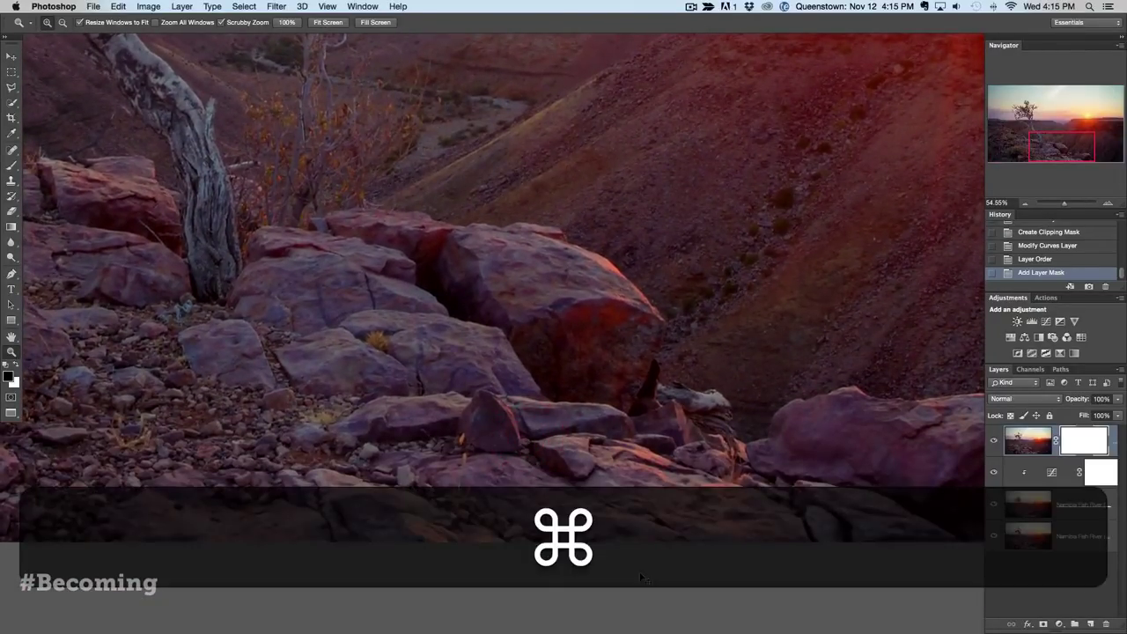
pyautogui.press('super+i')
pyautogui.press('super+i')
pyautogui.press('super+i')
pyautogui.press('super+i')
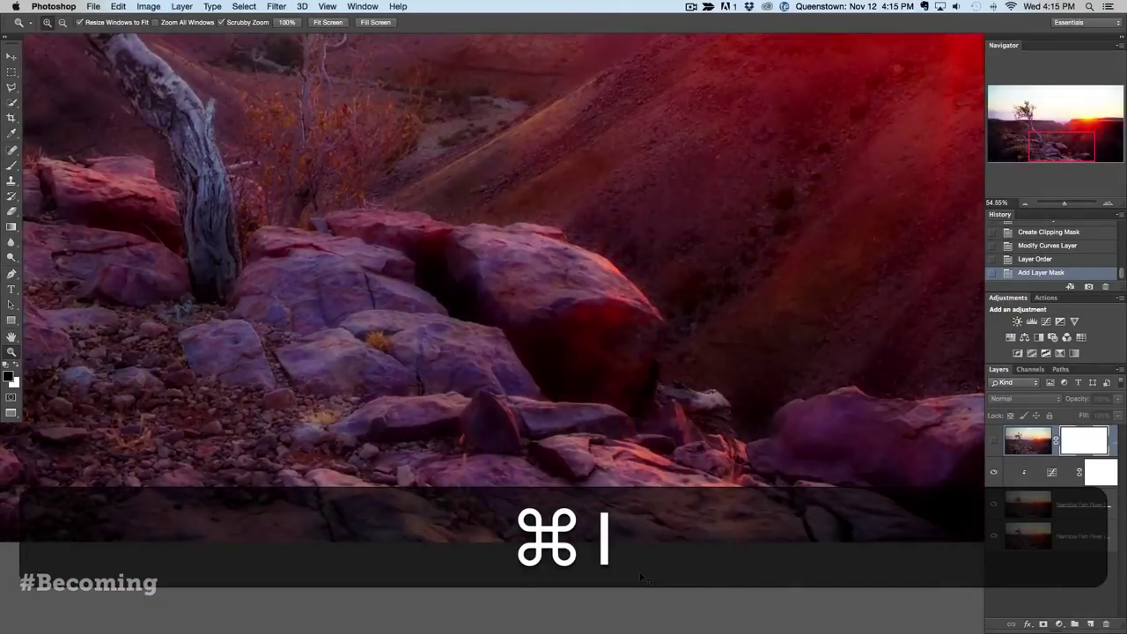
pyautogui.press('super+i')
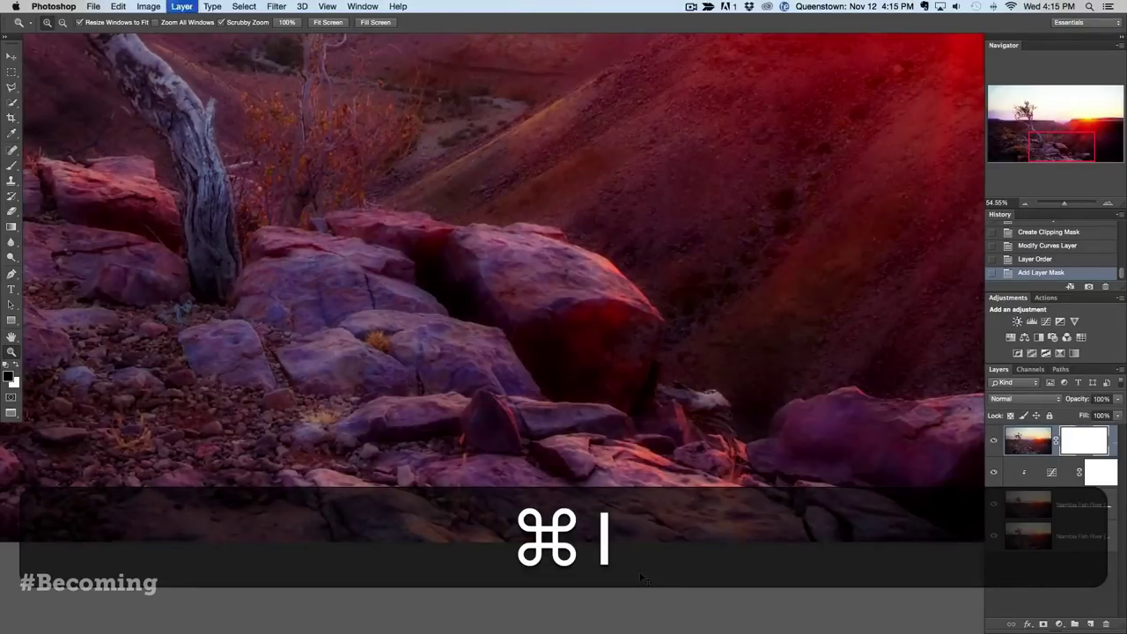
# Step: Return to the whole image and compare the sky, tree and sun with and without the top layer
pyautogui.press('super+z')
pyautogui.moveTo(503, 390); pyautogui.dragTo(499, 491)
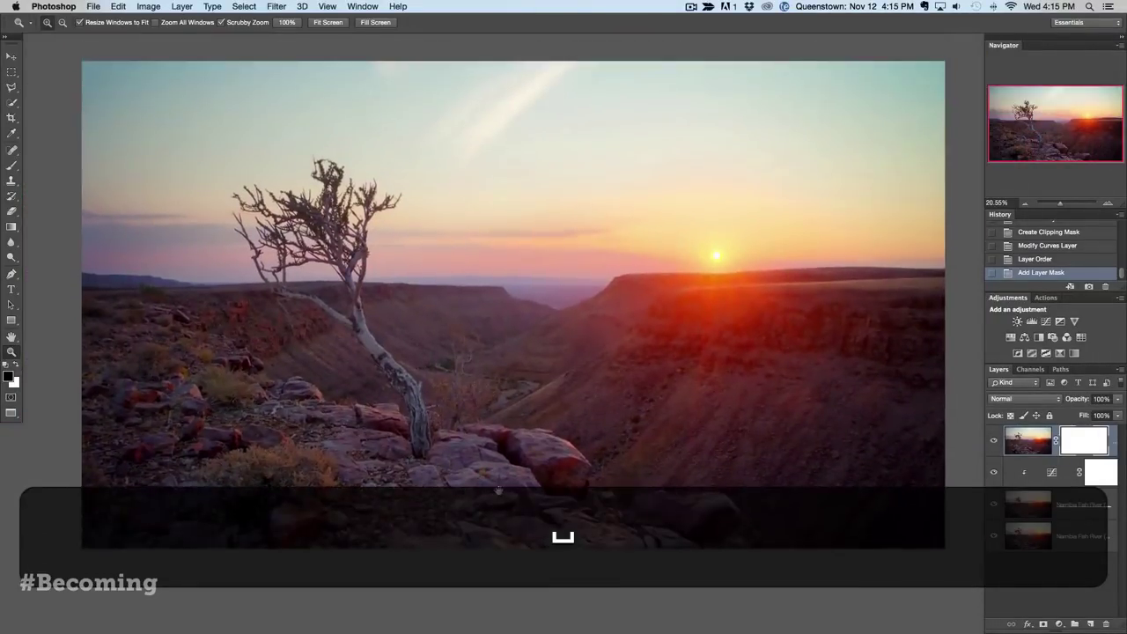
pyautogui.press('super+i')
pyautogui.press('super+i')
pyautogui.press('super+i')
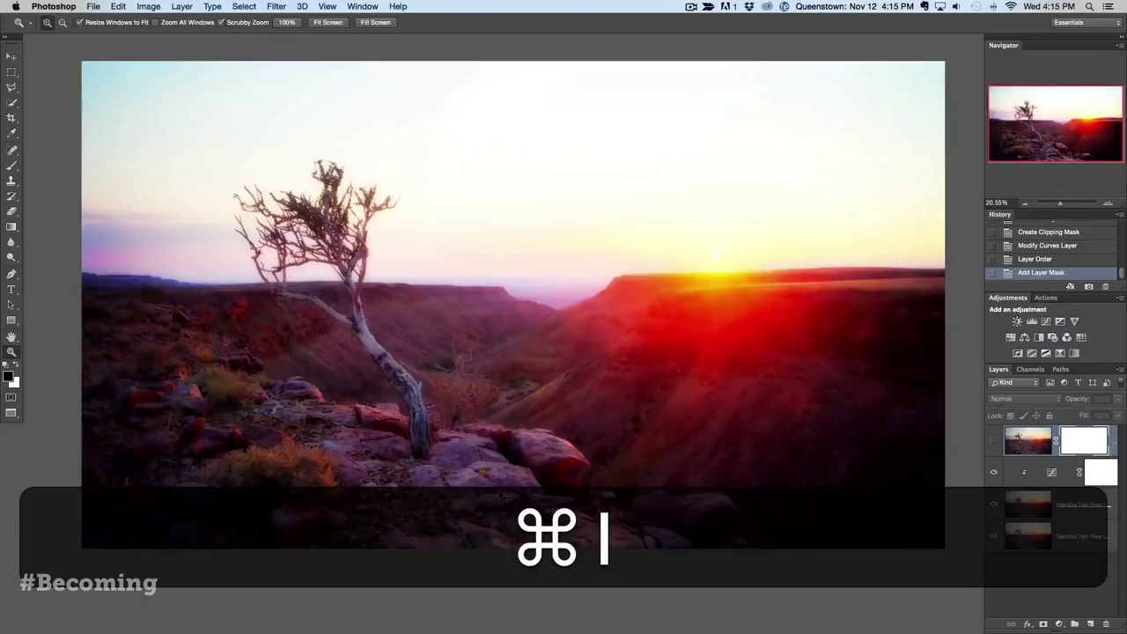
pyautogui.press('super+i')
pyautogui.press('super+i')
pyautogui.press('super+i')
pyautogui.press('super+i')
pyautogui.press('super+i')
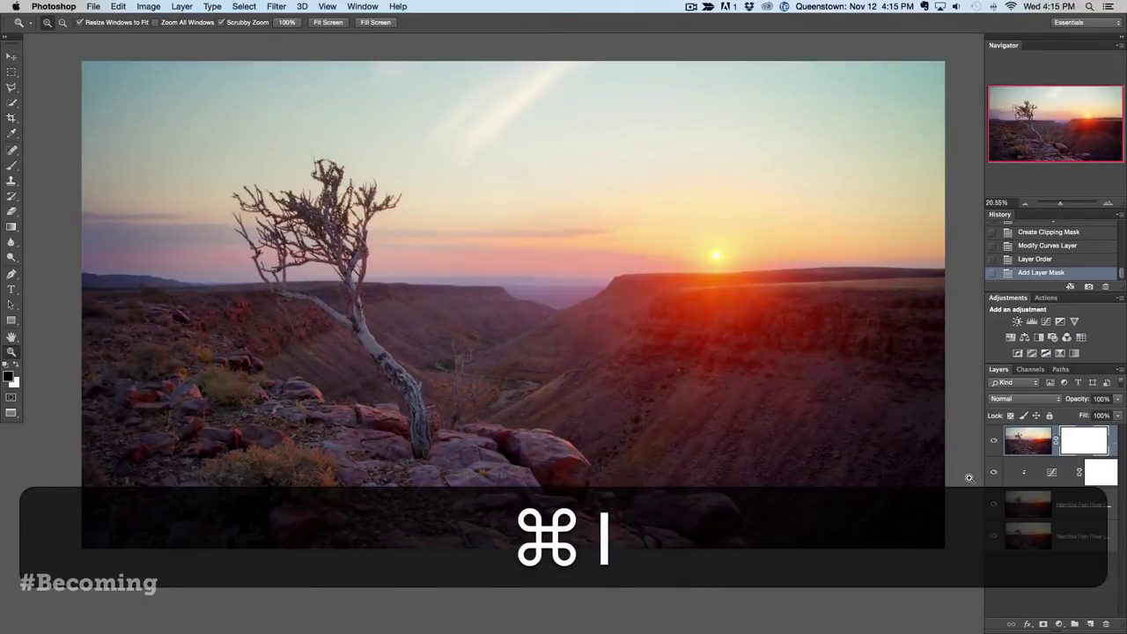
# Step: Paint black on the top layer's mask over the foreground rocks and bush with a size 700 brush at 42% opacity
pyautogui.press('b')
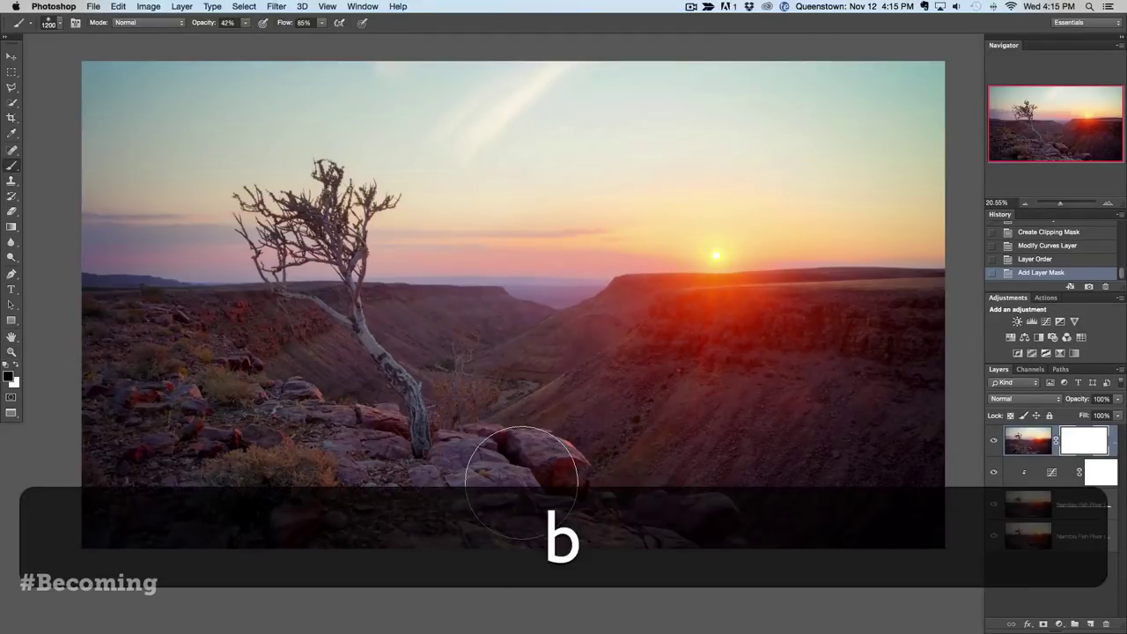
pyautogui.press('[')
pyautogui.press('[')
pyautogui.press('[')
pyautogui.press('[')
pyautogui.press('[')
pyautogui.moveTo(555, 475)
pyautogui.mouseDown()
pyautogui.moveTo(427, 467)
pyautogui.moveTo(581, 524)
pyautogui.mouseUp()
pyautogui.moveTo(420, 517); pyautogui.dragTo(581, 520)
pyautogui.moveTo(477, 516); pyautogui.dragTo(616, 520)
pyautogui.moveTo(738, 524); pyautogui.dragTo(431, 451)
pyautogui.press('super+i')
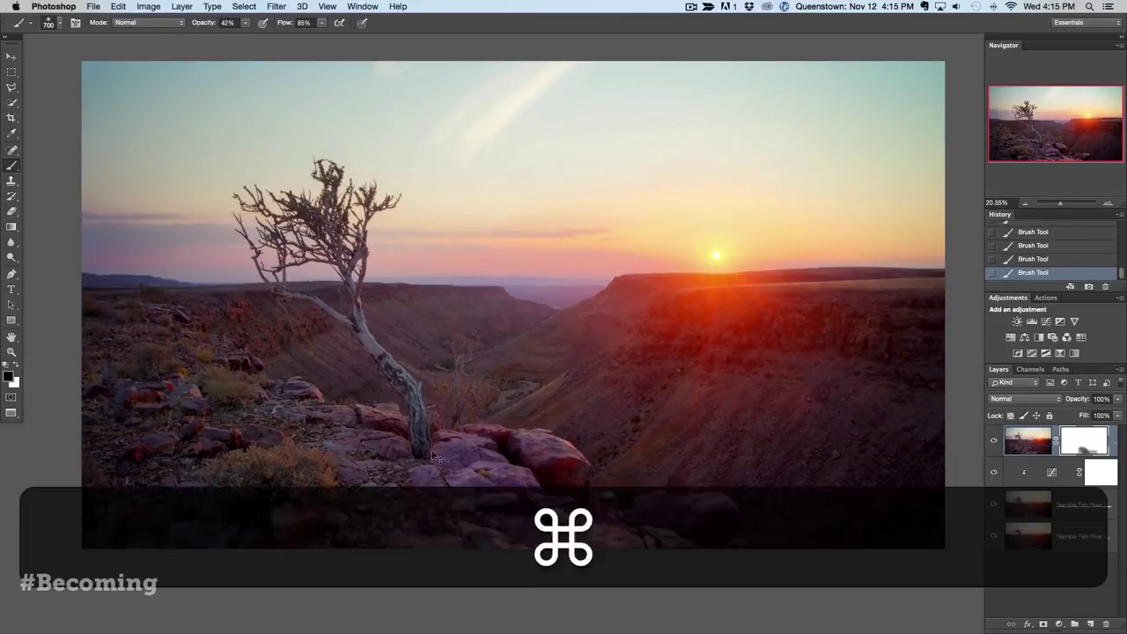
pyautogui.press('super+i')
pyautogui.press('super+i')
pyautogui.press('super+i')
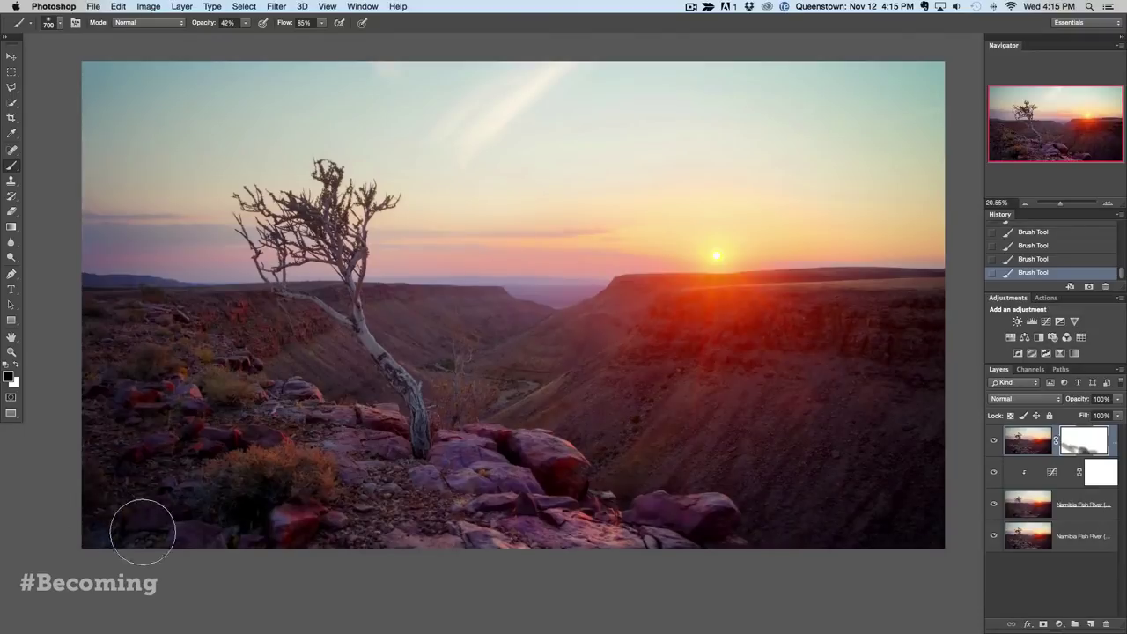
# Step: Reveal the glow on the rocks left of the tree, in the tree's branches and around the sun by painting the mask
pyautogui.press('super+i')
pyautogui.press('super+i')
pyautogui.press('super+i')
pyautogui.press('super+i')
pyautogui.press('super+i')
pyautogui.press('super+i')
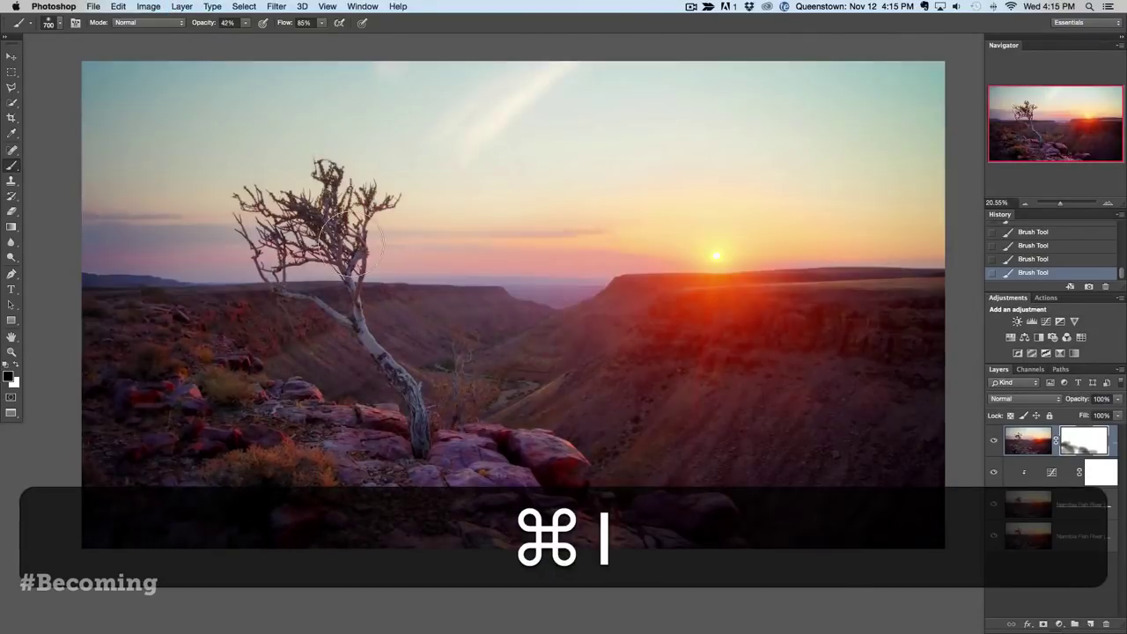
pyautogui.press('super+i')
pyautogui.press('super+i')
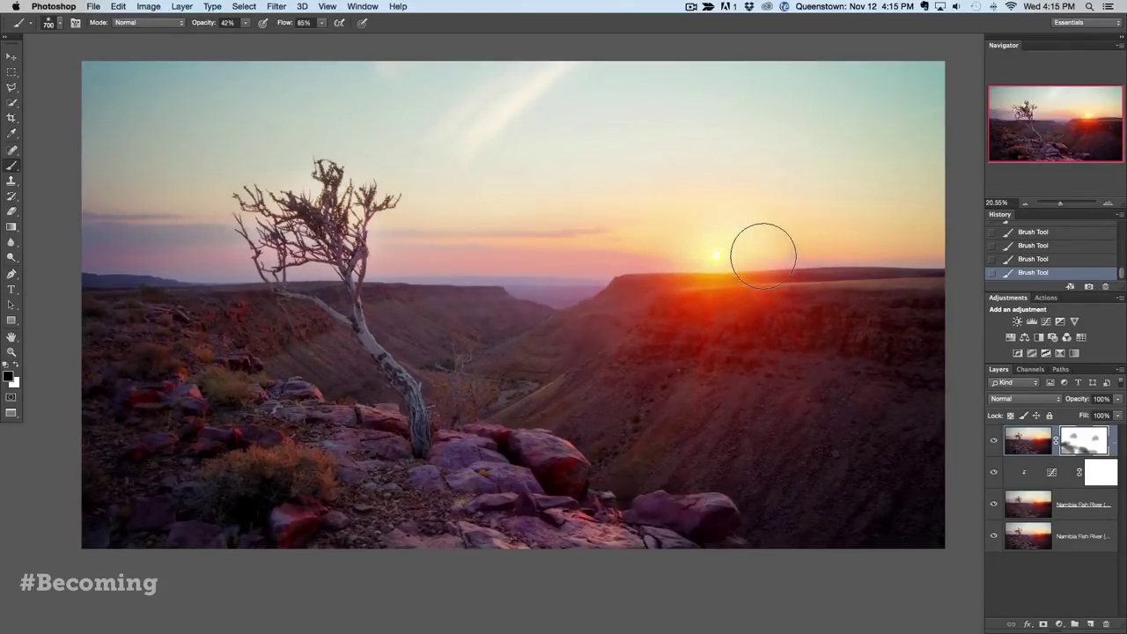
pyautogui.press('super+i')
pyautogui.press('super+i')
pyautogui.press('super+i')
pyautogui.press('super+i')
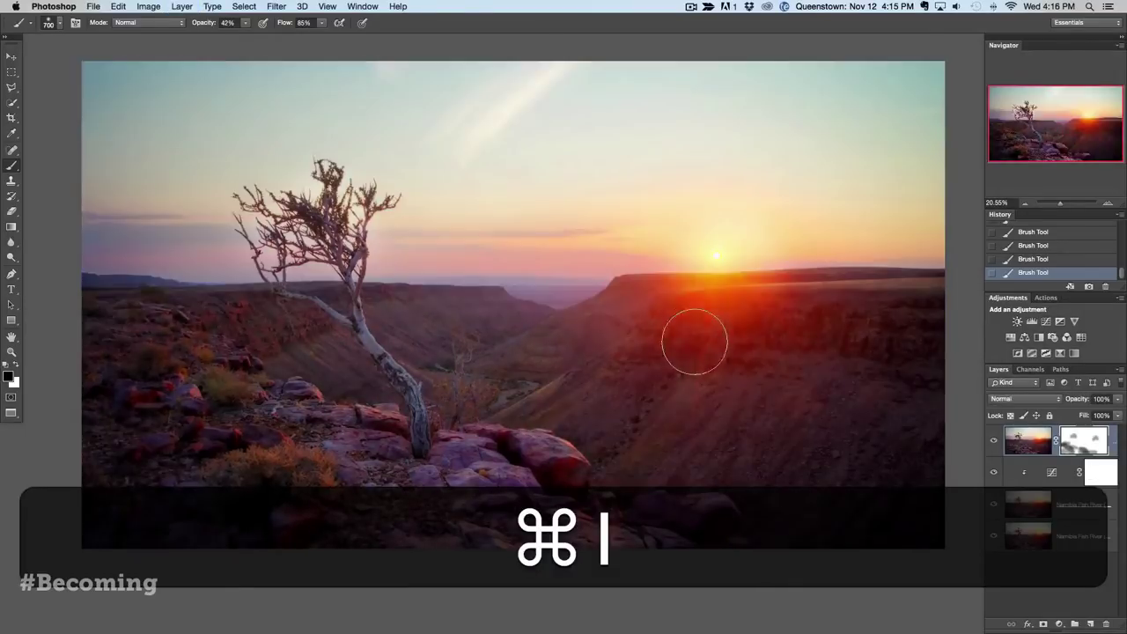
pyautogui.press('super+z')
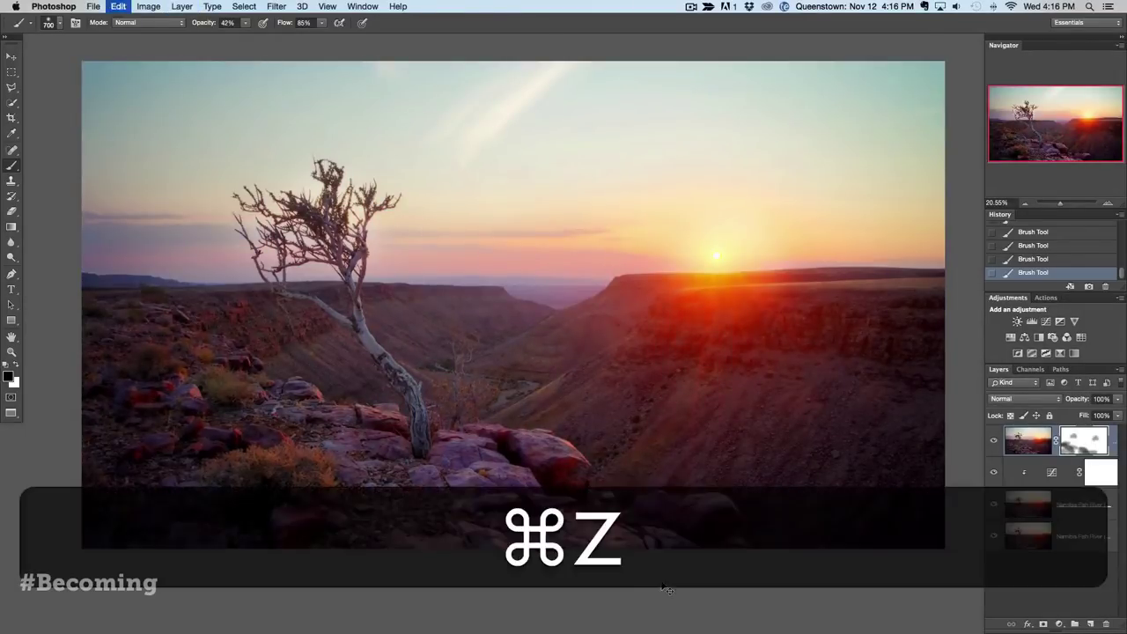
# Step: Lower the brush opacity to 17% and paint soft ray-shaped strokes on the mask from the sun down across the canyon slope
pyautogui.moveTo(189, 25); pyautogui.dragTo(195, 25)
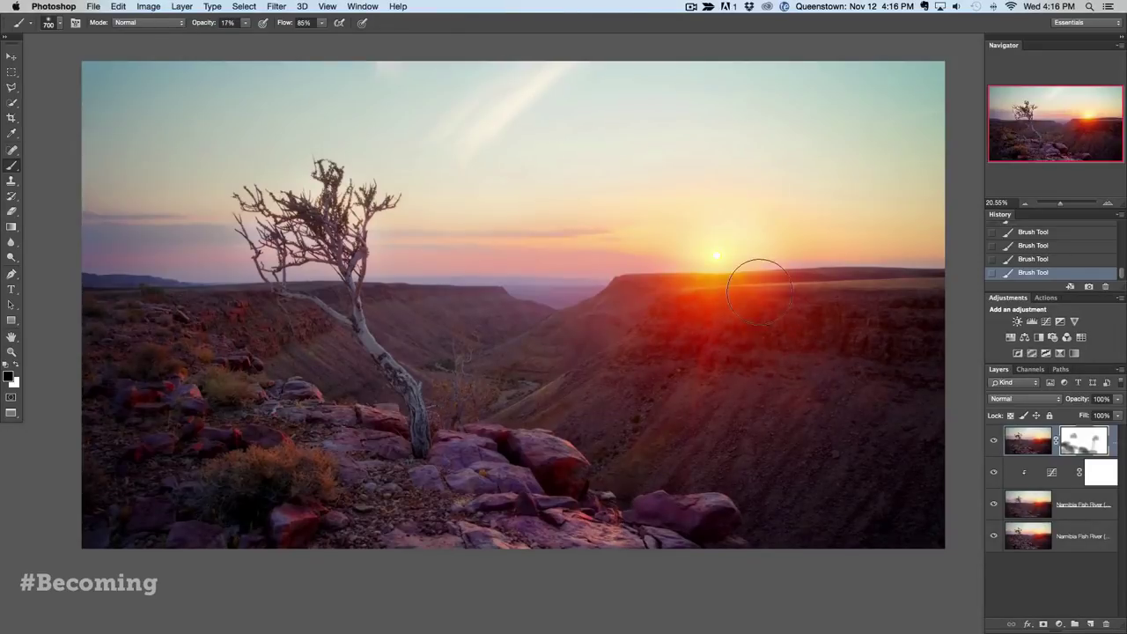
pyautogui.press('super+i')
# Step: Isolate the top layer to check its masked areas, restore the other layers' visibility, and merge all layers into one
pyautogui.click(998, 549)
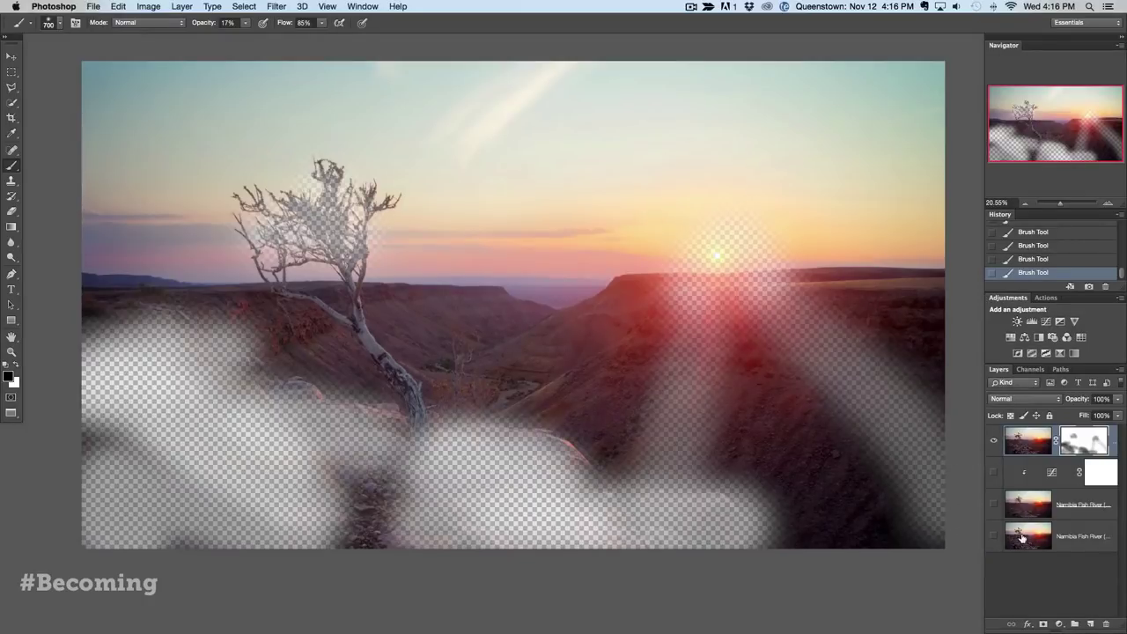
pyautogui.click(995, 481)
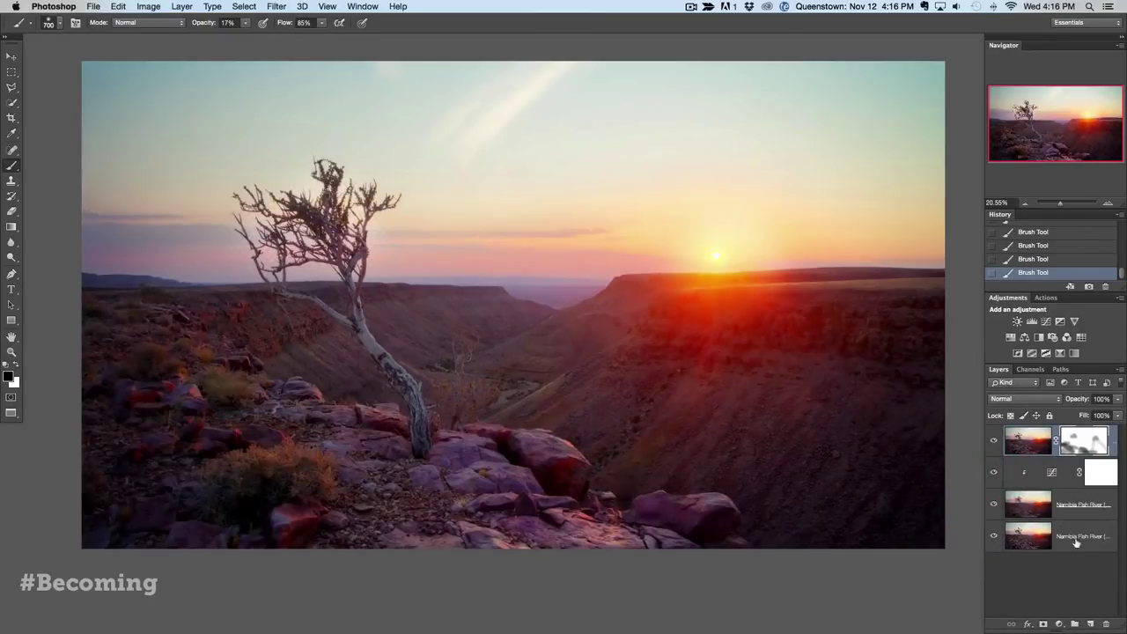
pyautogui.press('super+shift+e')
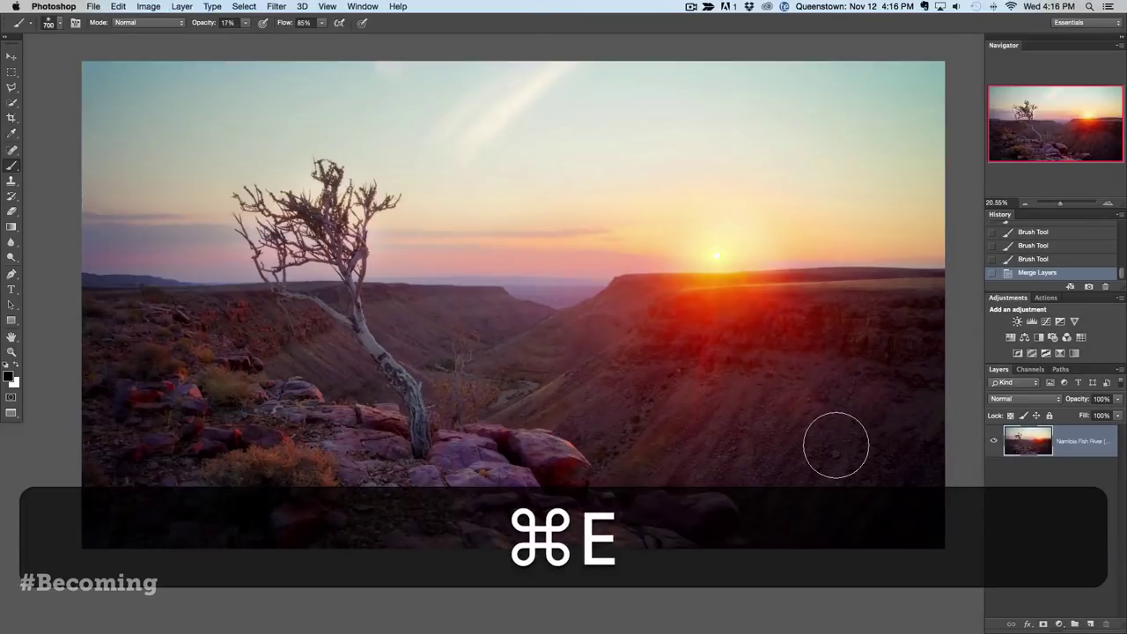
# Step: View the merged image enlarged in full screen mode on a black background without the interface
pyautogui.press('f')
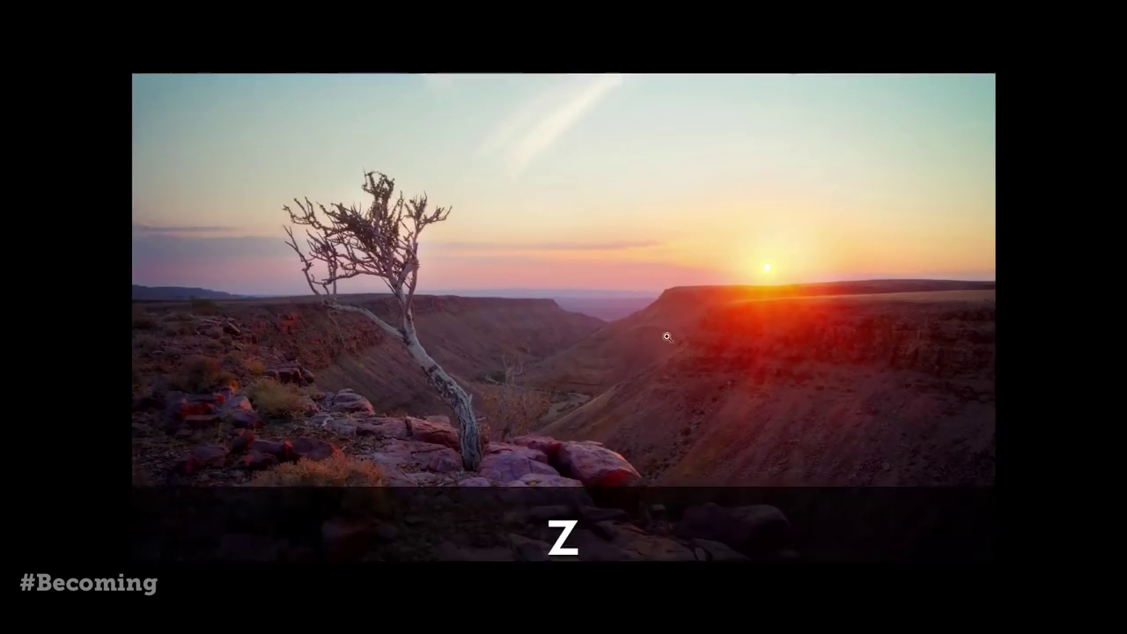
pyautogui.press('z')
pyautogui.click(691, 335)
pyautogui.keyDown('alt'); pyautogui.click(691, 335); pyautogui.keyUp('alt')
# Step: Switch to Lightroom, reset the selected exposure's develop settings, view it full screen, and return to Photoshop to compare the final image
pyautogui.press('super+Tab')
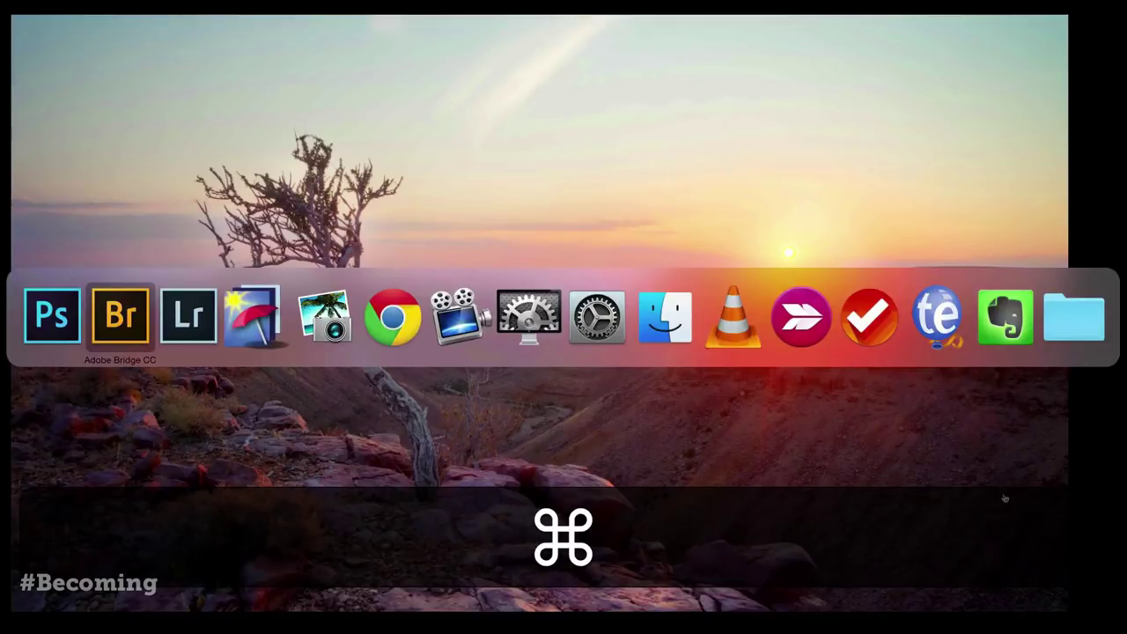
pyautogui.press('super+Tab')
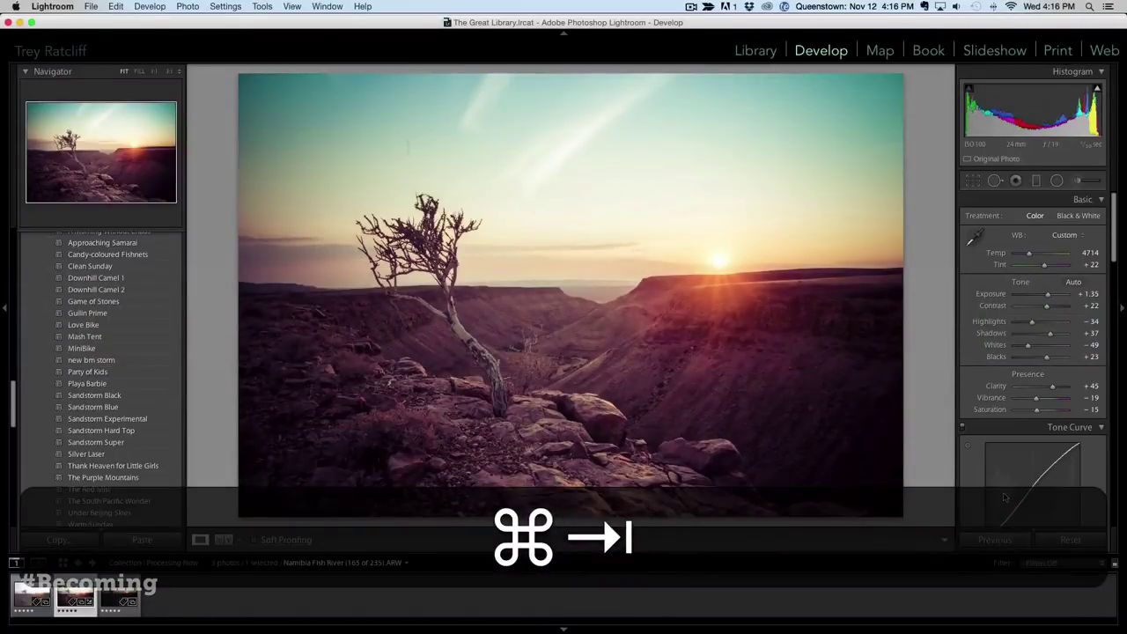
pyautogui.click(1070, 539)
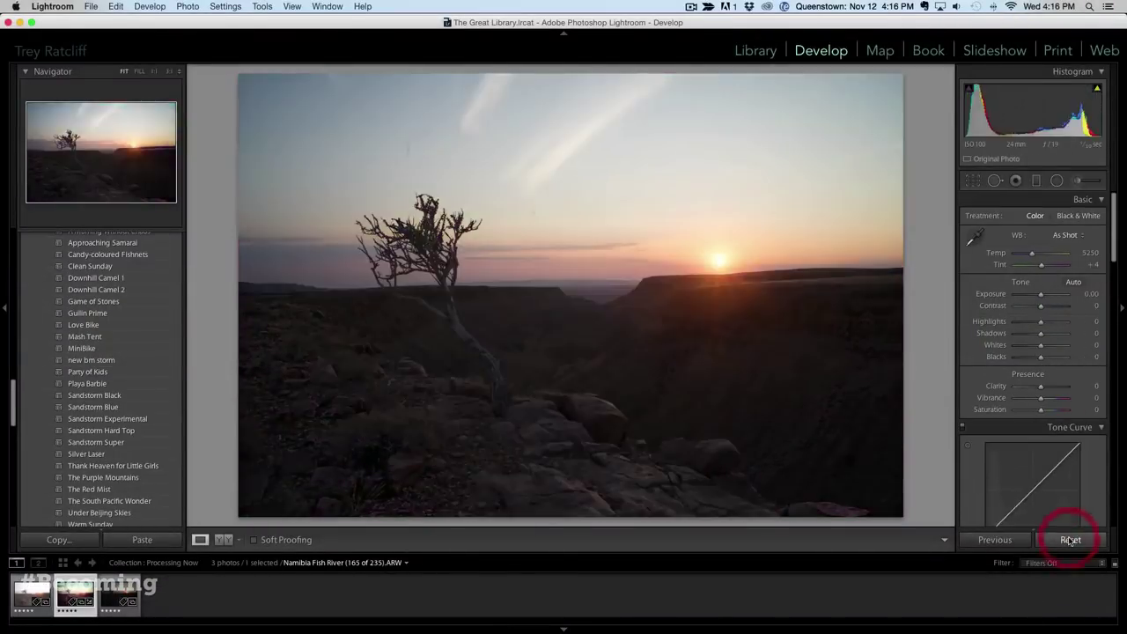
pyautogui.press('f')
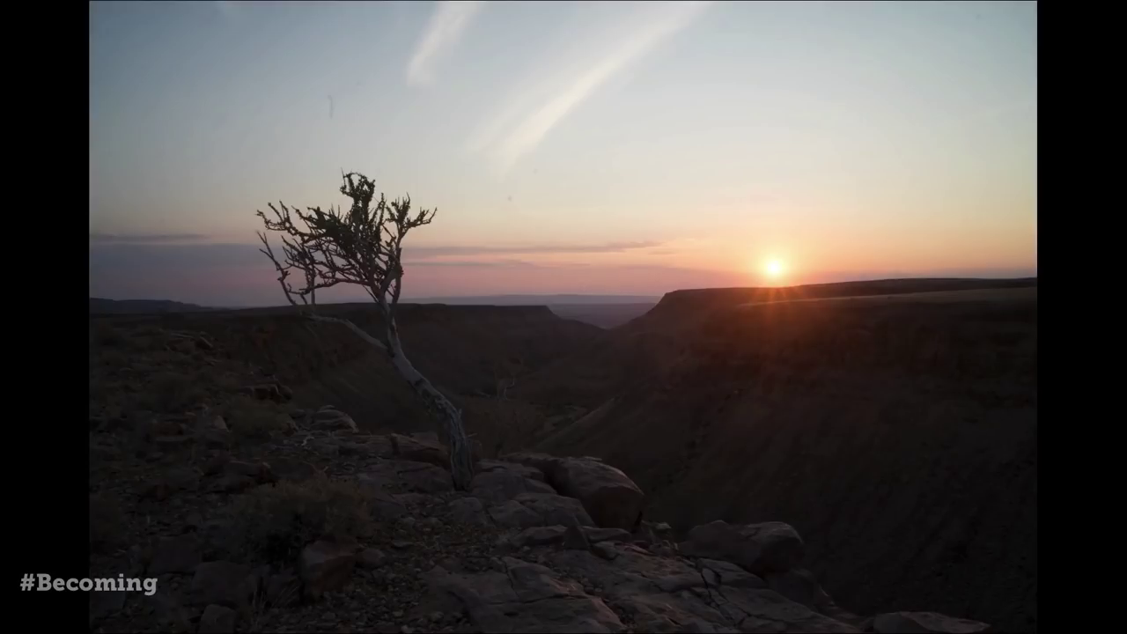
pyautogui.press('super+Tab')
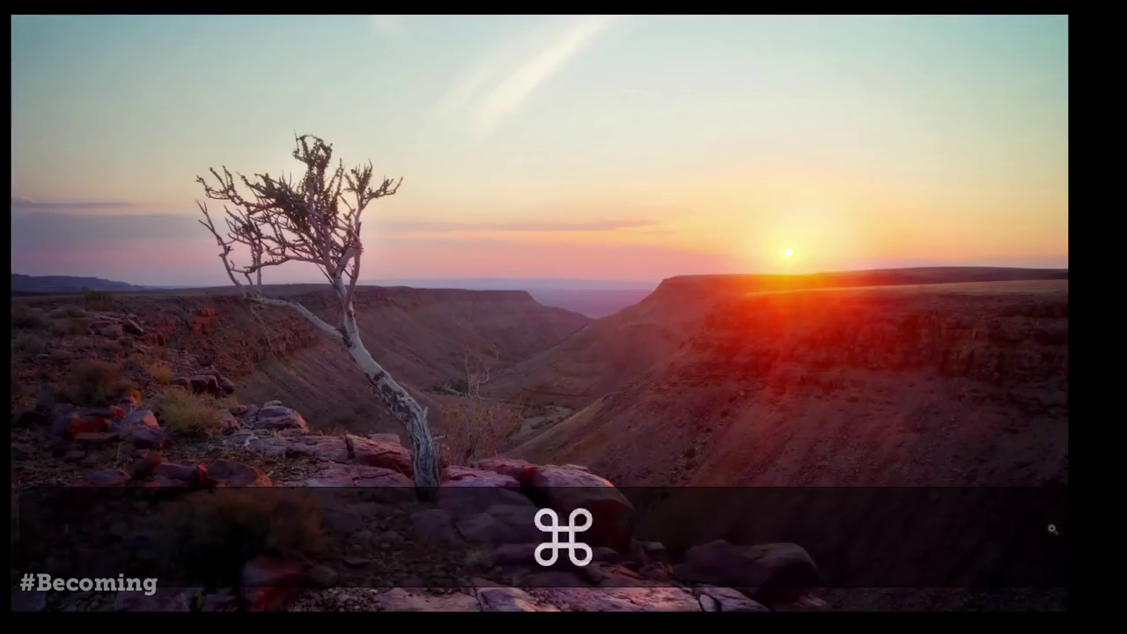